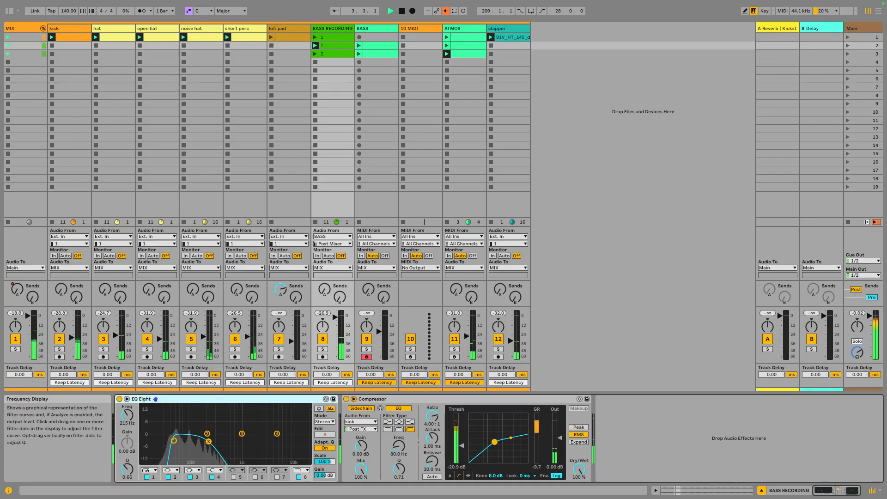
- Play the BASS RECORDING clips in the second and third rows while sweeping the EQ Eight high-cut frequency, returning it to 215 Hz
left_click_drag(127, 415, 127, 413)
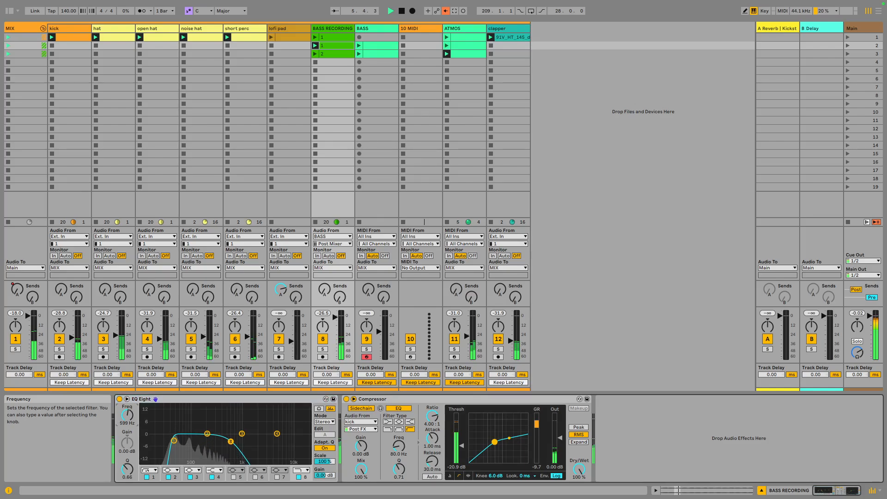
left_click_drag(127, 413, 127, 418)
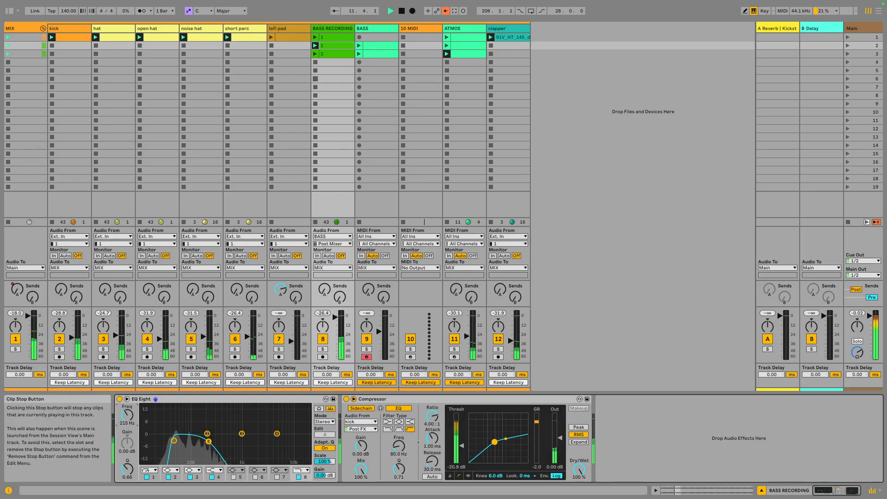
left_click(315, 54)
double_click(336, 54)
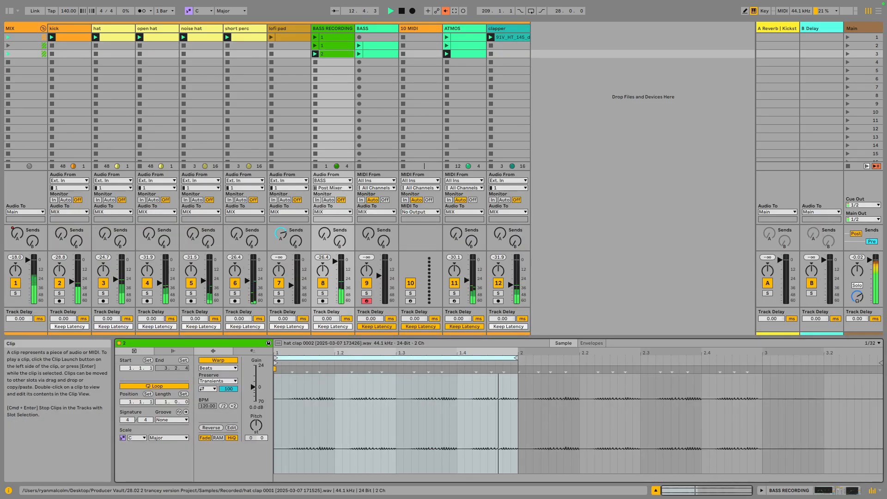
key("shift+Tab")
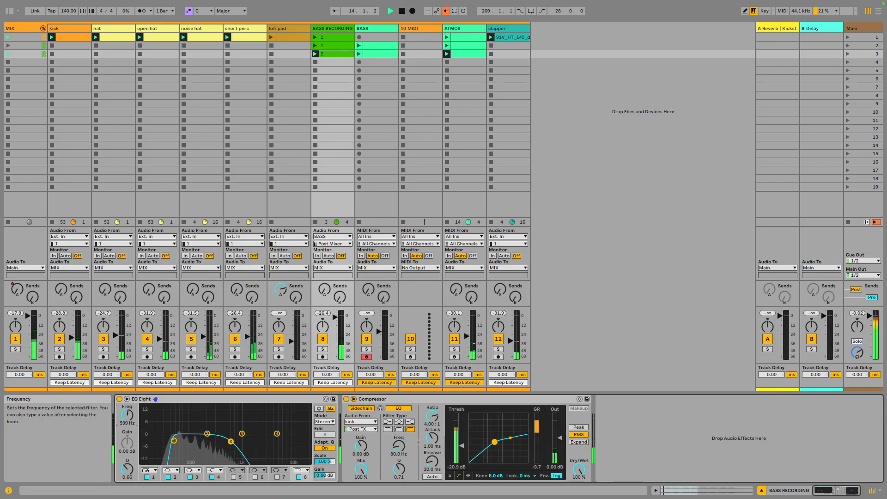
left_click_drag(127, 415, 127, 434)
left_click(333, 28)
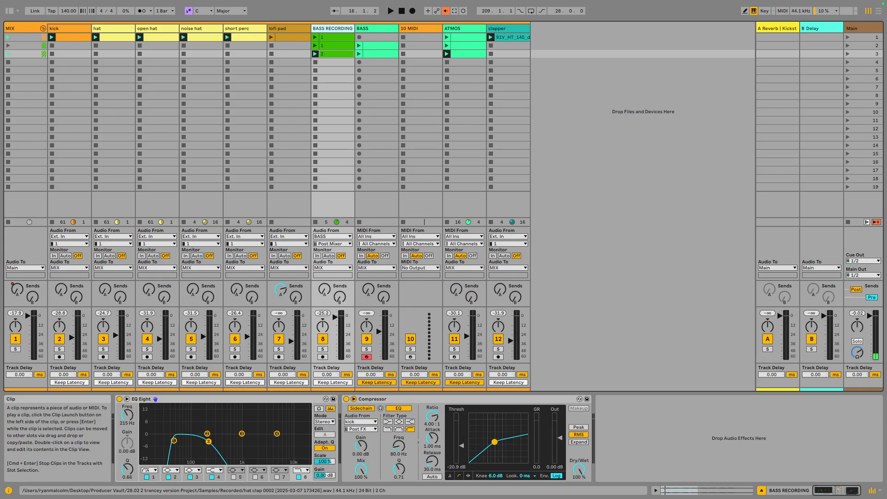
- Show the BASS track's device chain and close its Knifonium synth window
left_click(376, 29)
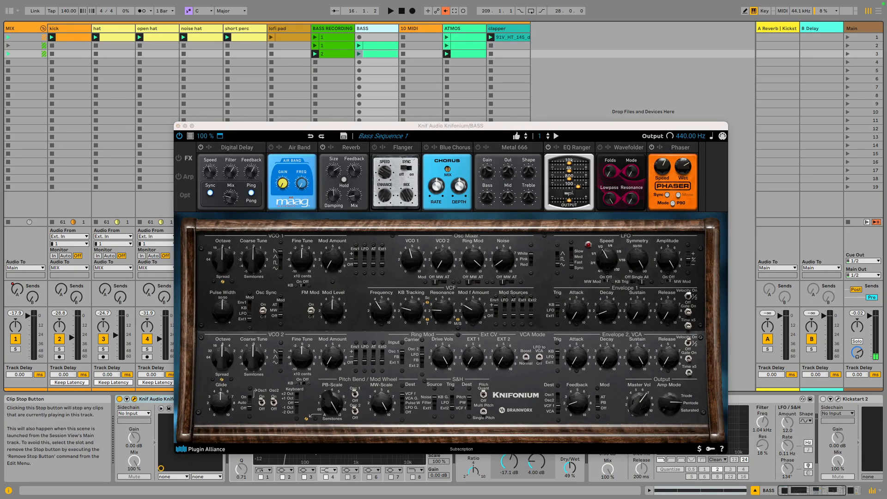
left_click(178, 126)
left_click(378, 137)
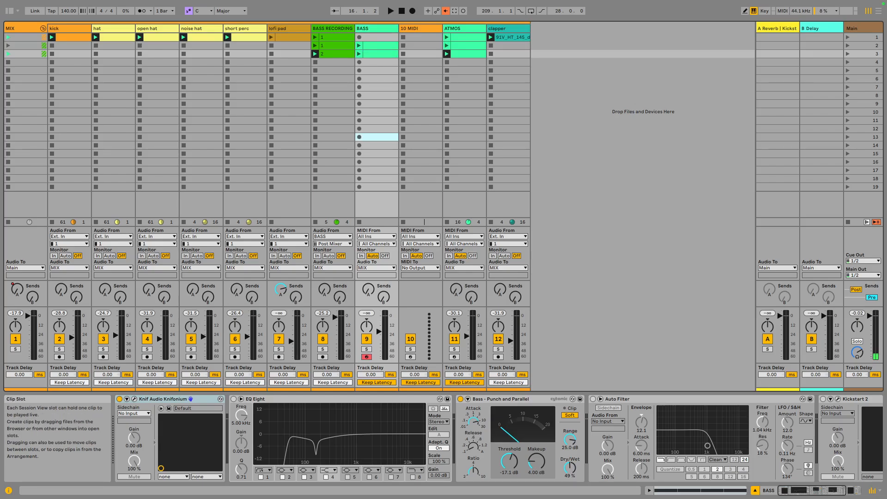
left_click(378, 96)
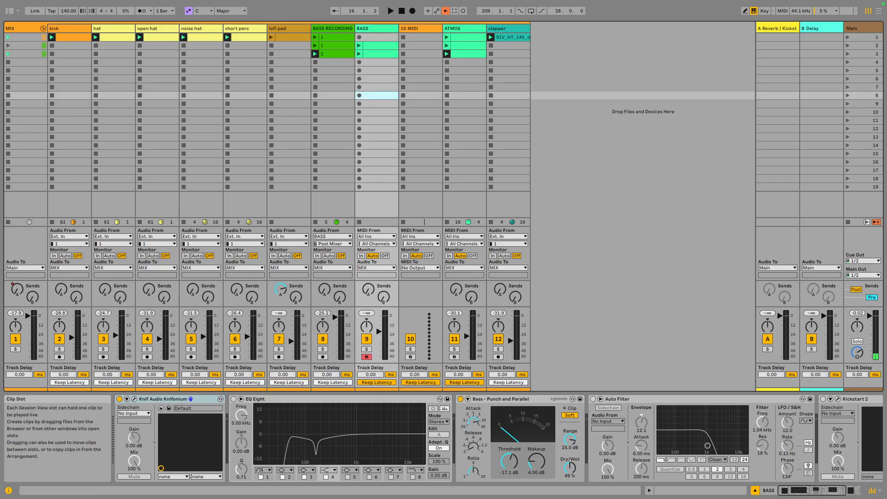
- Solo the BASS RECORDING track and audition the clip in the third row
left_click(333, 28)
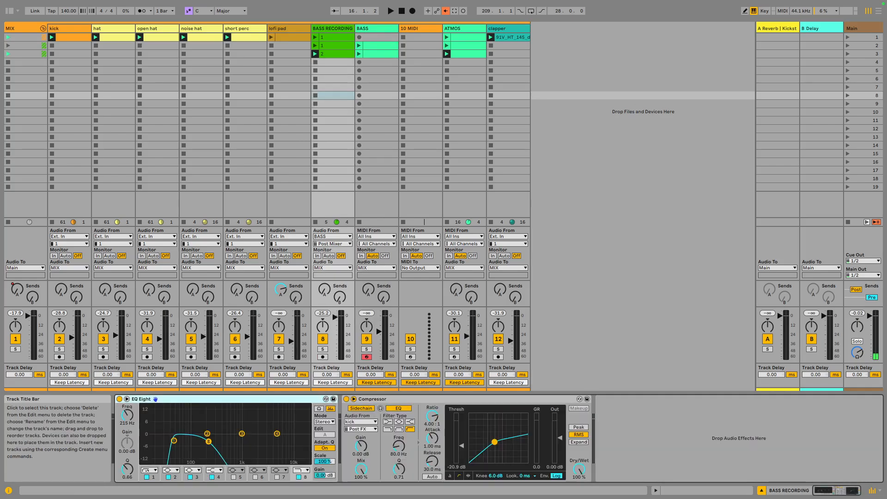
left_click(322, 350)
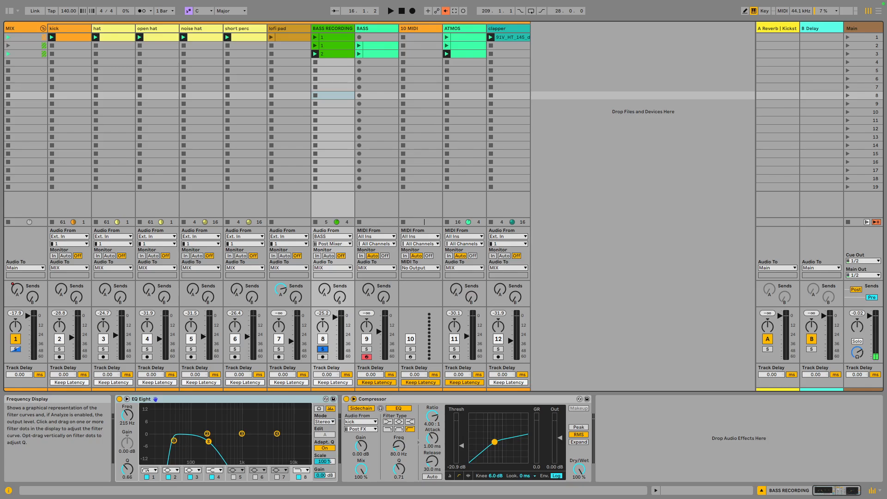
key("space")
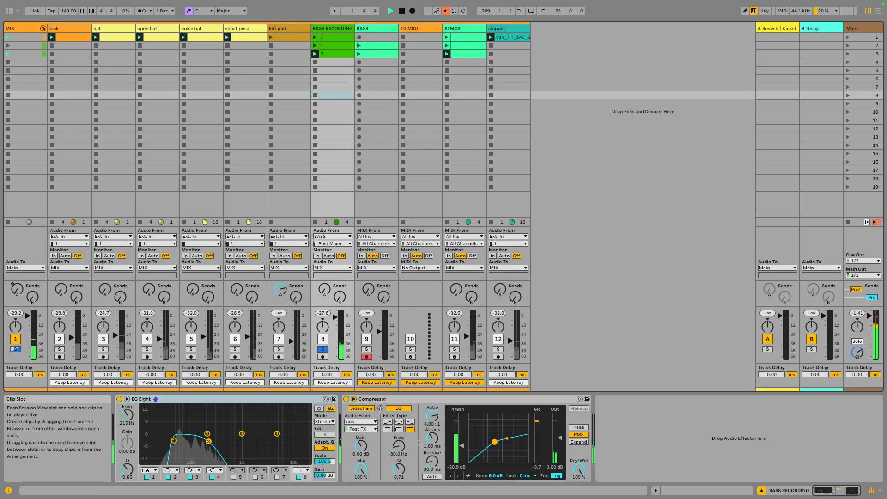
key("space")
- Launch the BASS RECORDING clip in the second row, listen to it with the track's effects shown, and stop playback
double_click(335, 46)
left_click(315, 46)
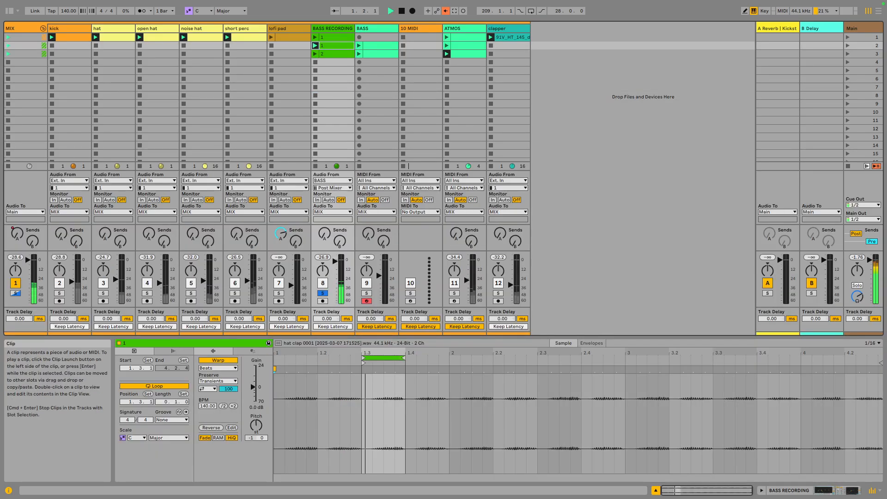
double_click(333, 29)
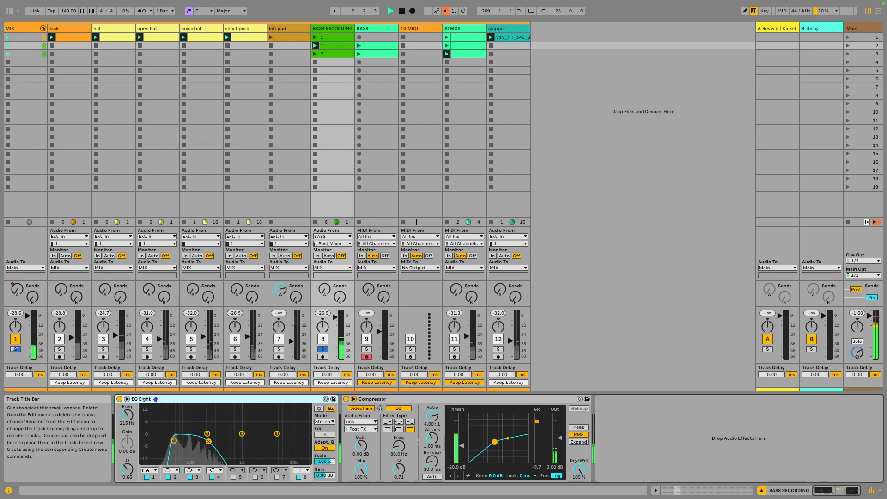
key("space")
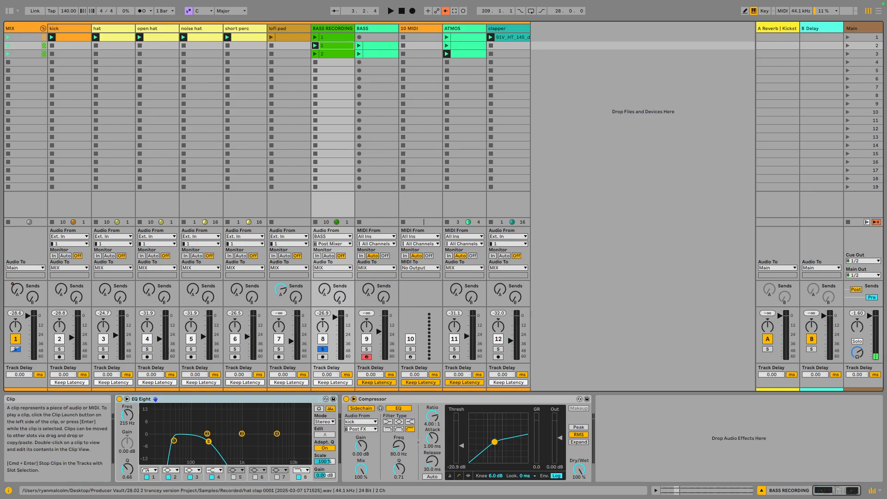
- Inspect the second-row clip's loop in the sample editor and compare it by ear with the third-row clip
double_click(337, 45)
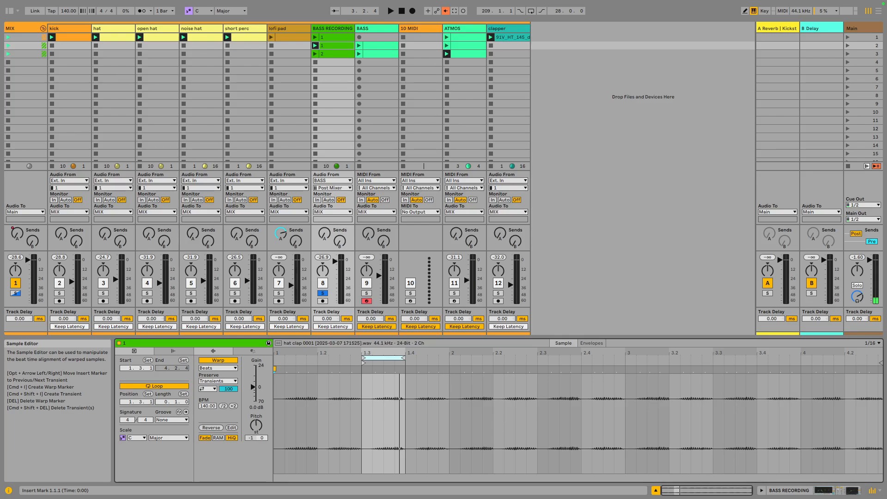
left_click(384, 359)
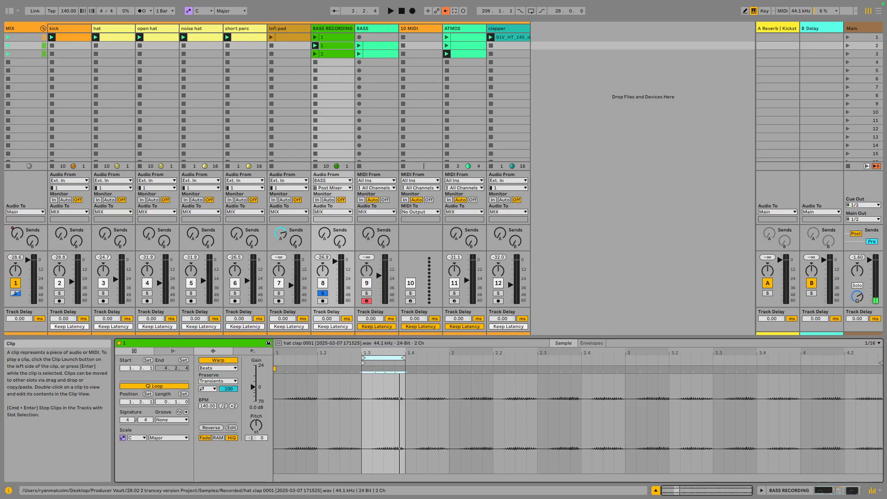
key("space")
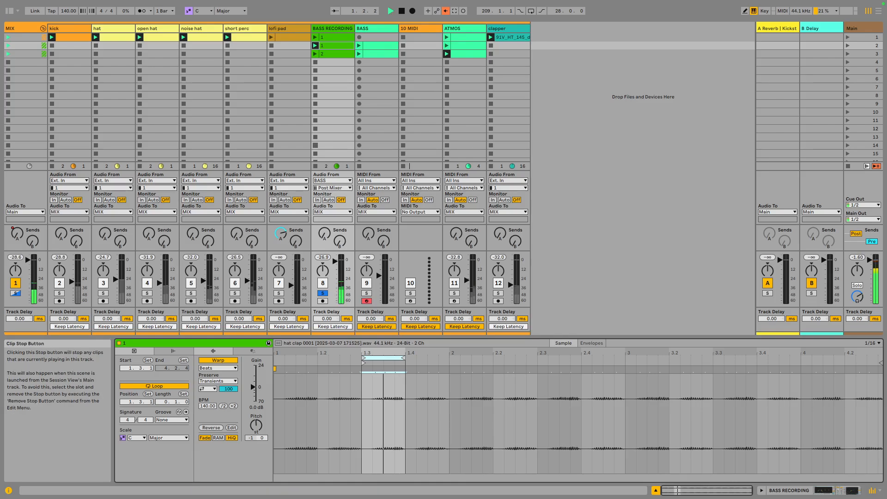
left_click(315, 54)
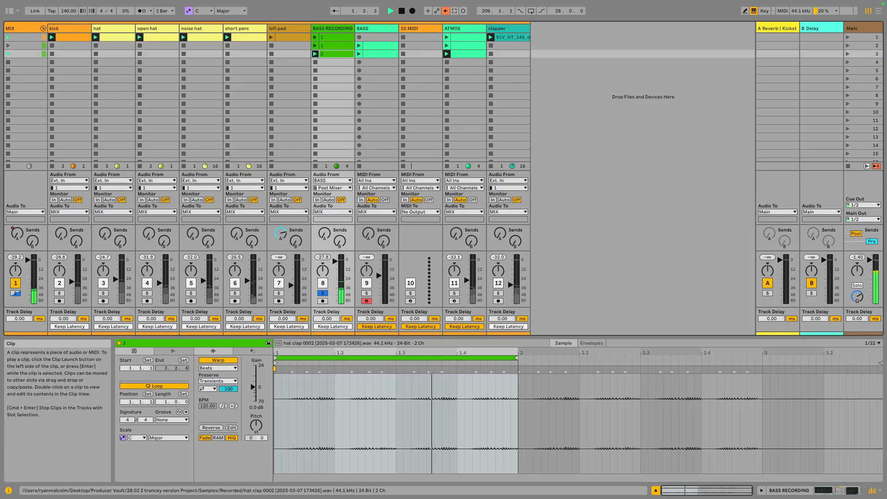
key("space")
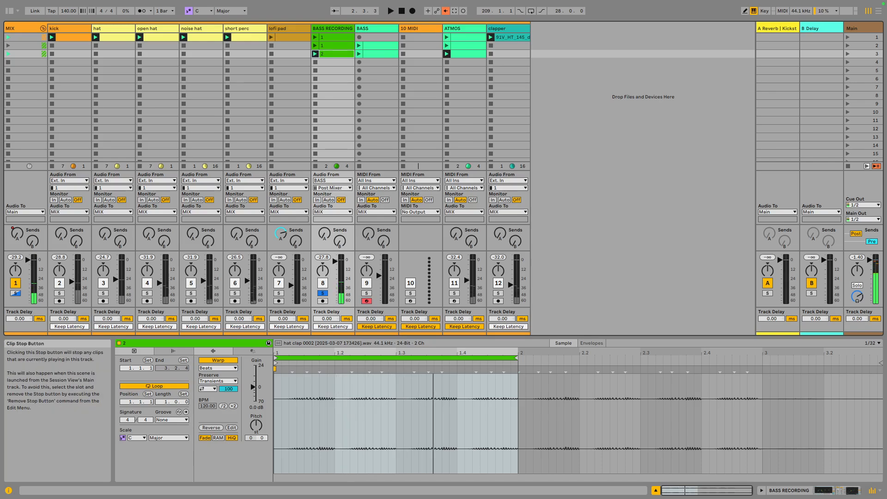
- Try the EQ Eight high-cut frequency at 22.0 kHz on BASS RECORDING during playback, then undo the change
left_click(333, 28)
double_click(332, 29)
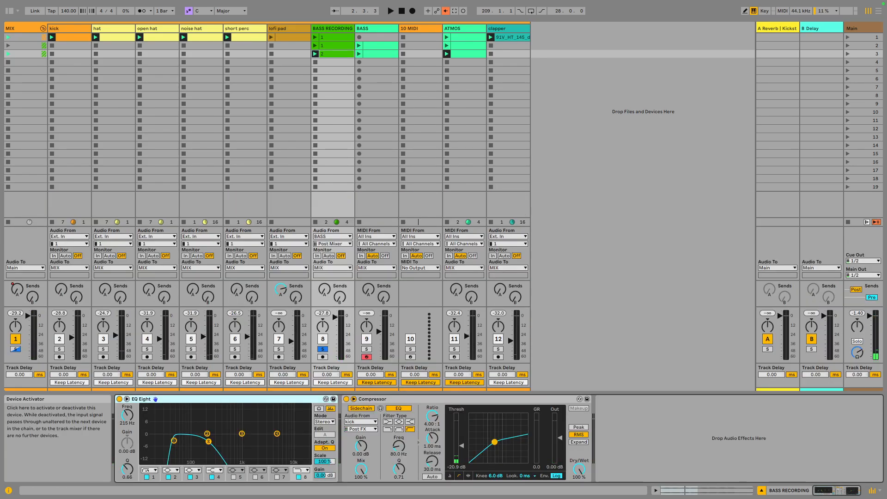
left_click_drag(127, 415, 127, 352)
key("space")
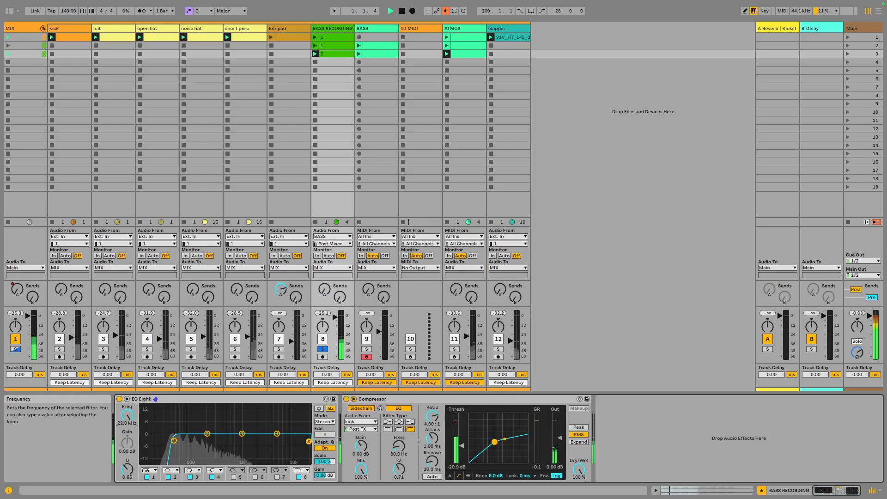
key("space")
key("ctrl+z")
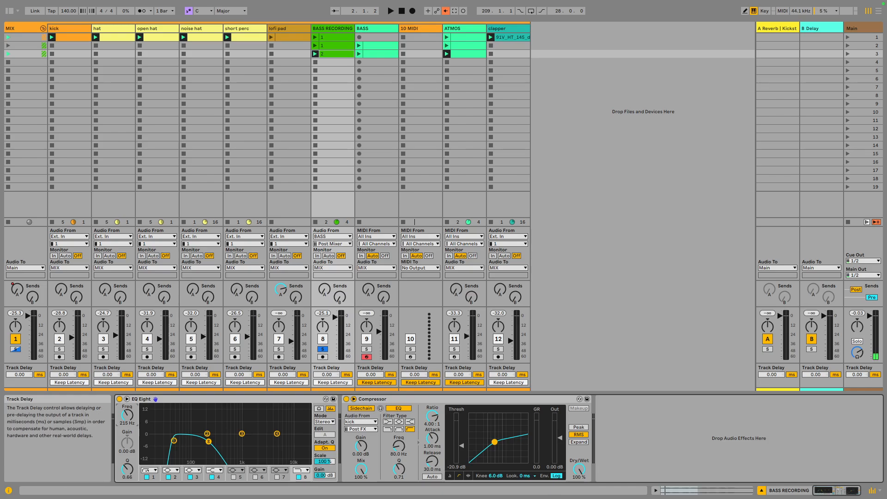
- Turn off solo on the BASS RECORDING track and keep that track selected
left_click(323, 349)
left_click(333, 28)
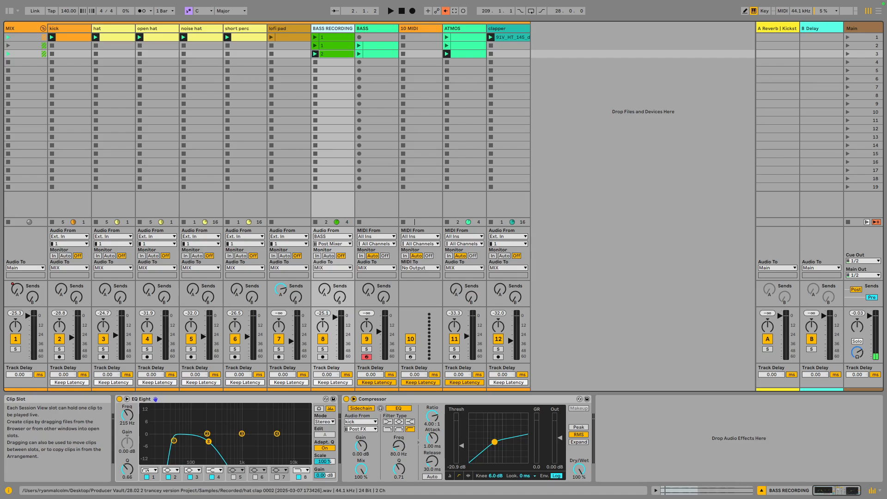
- Look at the third-row bass clip, try another EQ Eight high-cut frequency sweep, and undo it
double_click(336, 53)
double_click(333, 29)
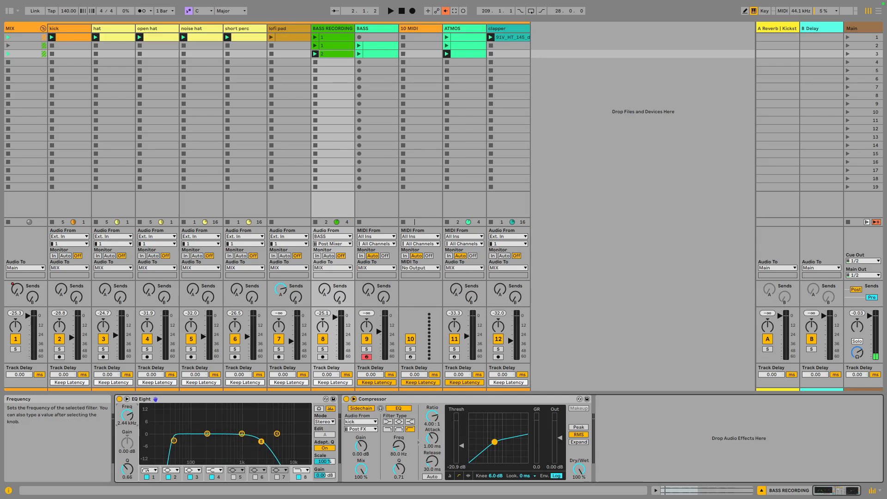
left_click_drag(127, 416, 128, 427)
key("super+z")
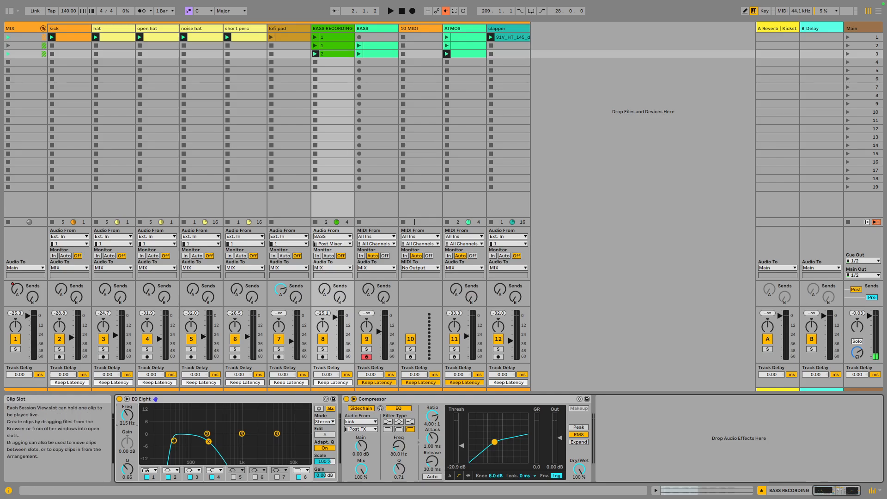
- Open the Knifonium synth on the BASS track and move its window so all controls are visible
left_click(375, 28)
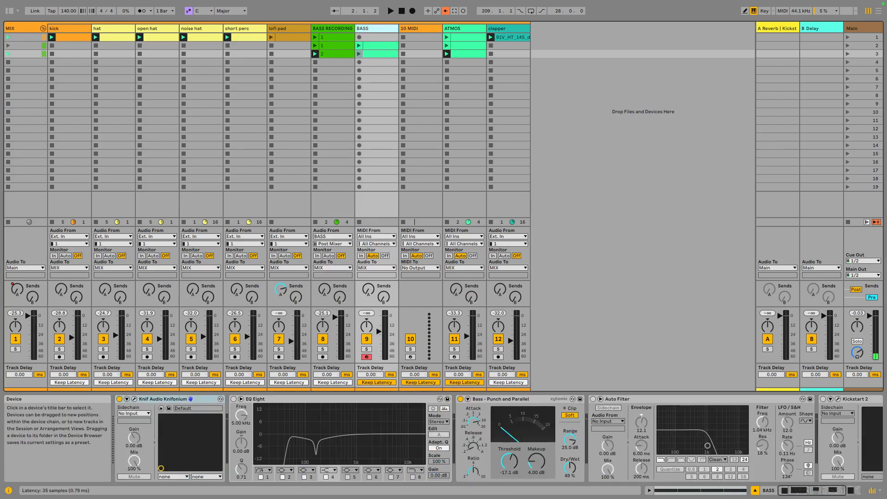
left_click(134, 398)
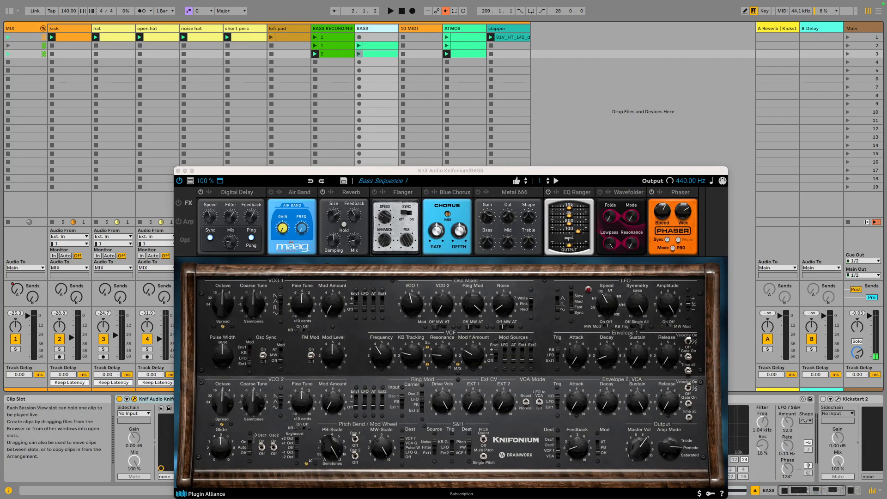
left_click_drag(369, 171, 391, 79)
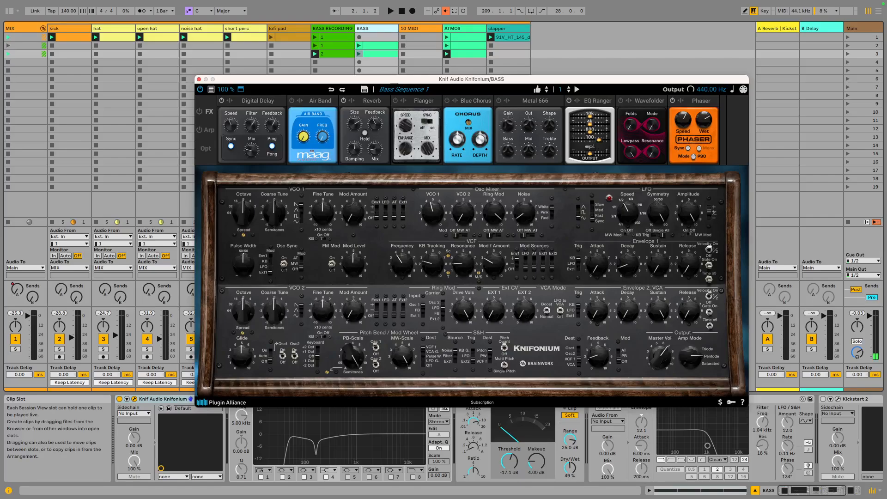
- Audition the Knifonium patch with a test note while trying Envelope 1 Decay, Ring Mod, FM Mod Level and VCF Frequency
mouse_move(432, 212)
key("z")
left_click_drag(627, 264, 628, 286)
mouse_move(494, 213)
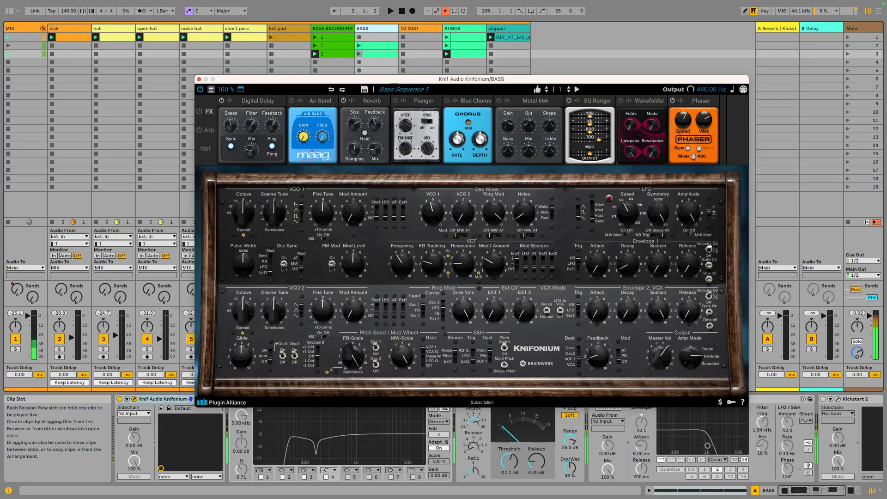
mouse_move(494, 213)
left_mouse_down()
mouse_move(494, 298)
mouse_move(494, 214)
left_mouse_up()
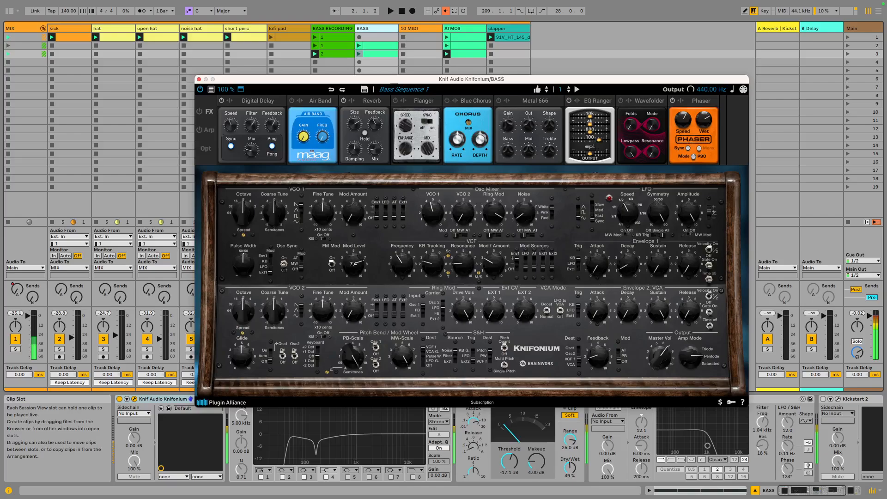
left_click_drag(354, 263, 354, 256)
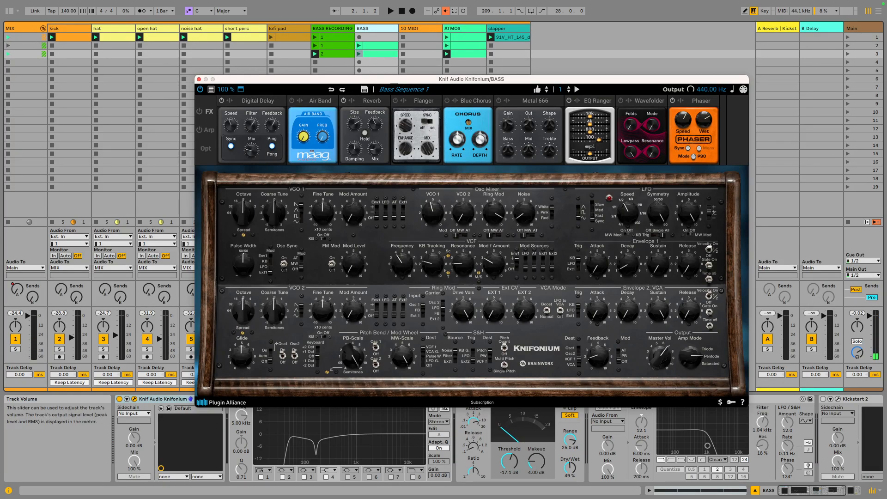
left_click_drag(402, 264, 402, 276)
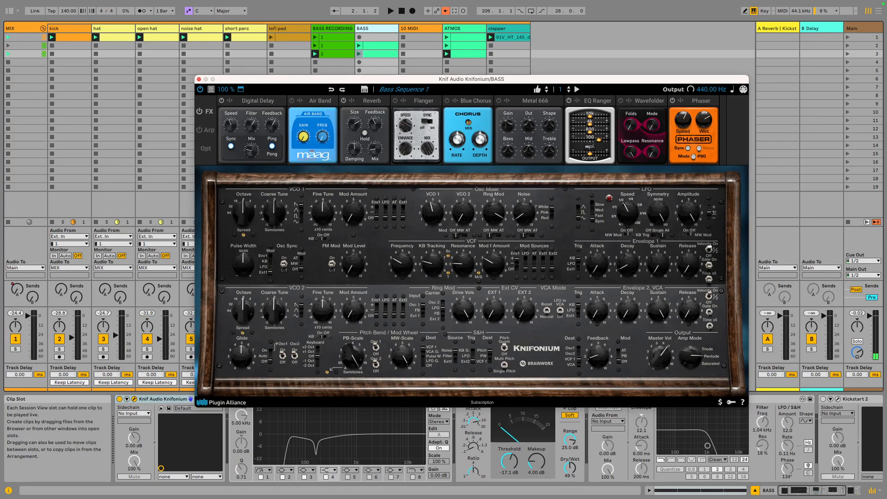
- Review the Knifonium arpeggiator settings and close the synth window
left_click(209, 130)
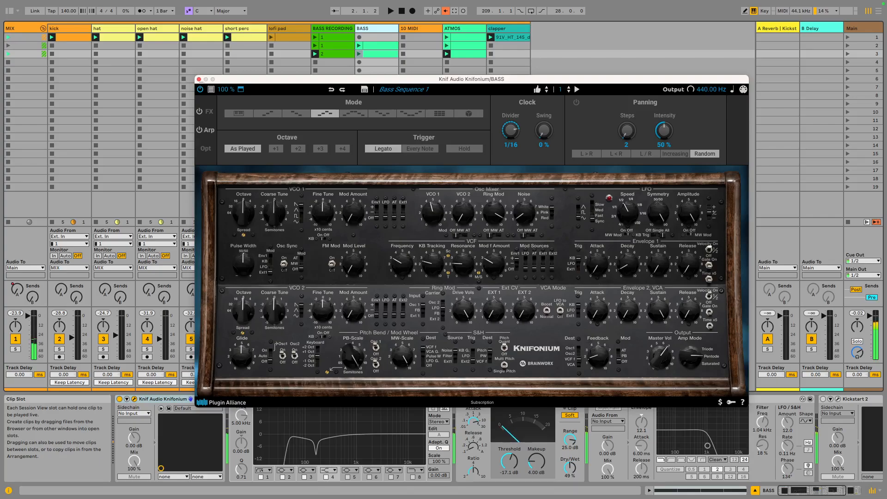
left_click(199, 79)
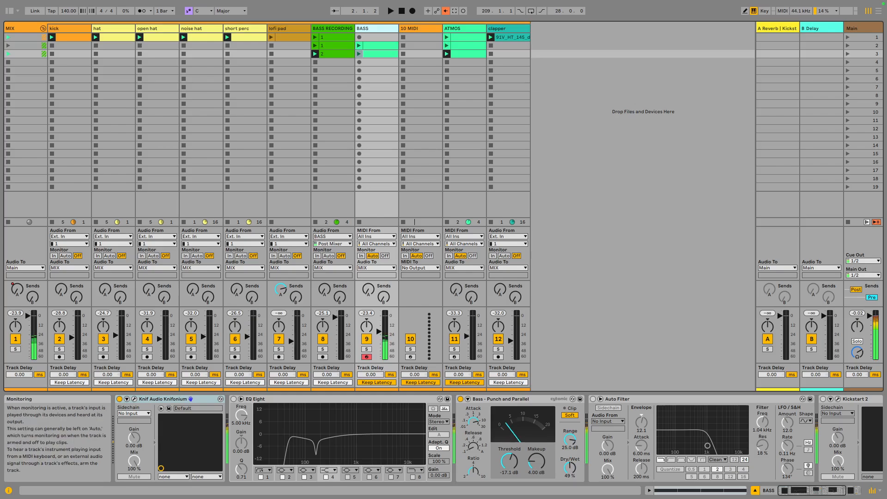
- Solo the BASS track and start playback
left_click(366, 350)
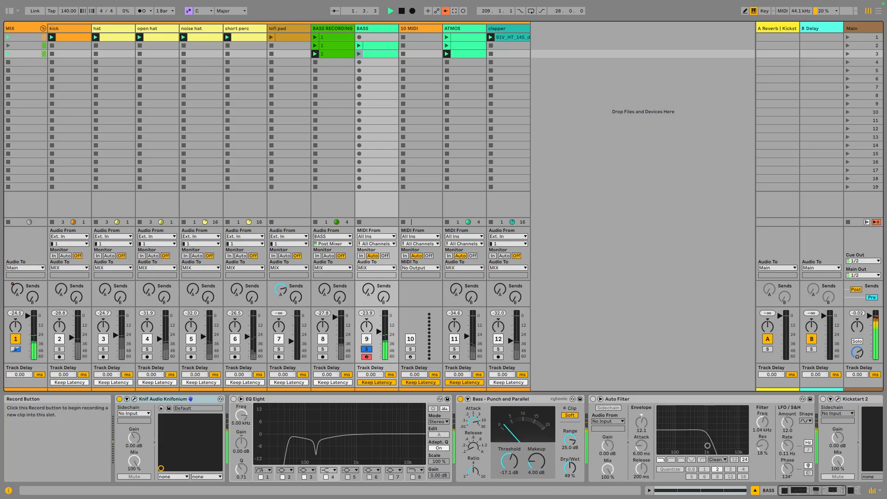
- Record a one-bar MIDI clip in the sixth slot of the BASS track and play it back
left_click(359, 78)
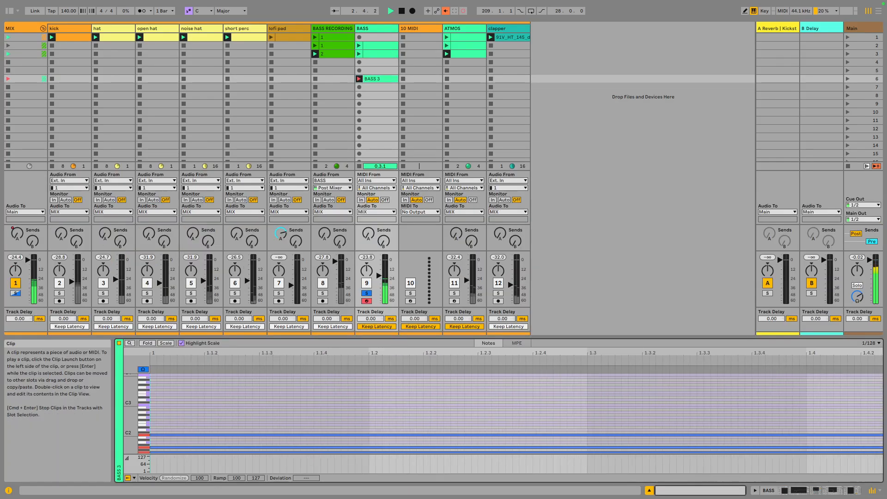
key("space")
left_click(676, 402)
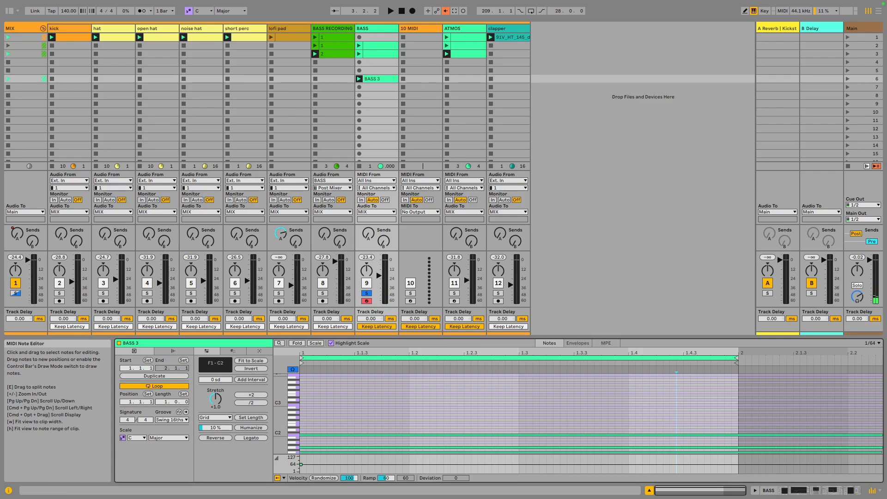
key("space")
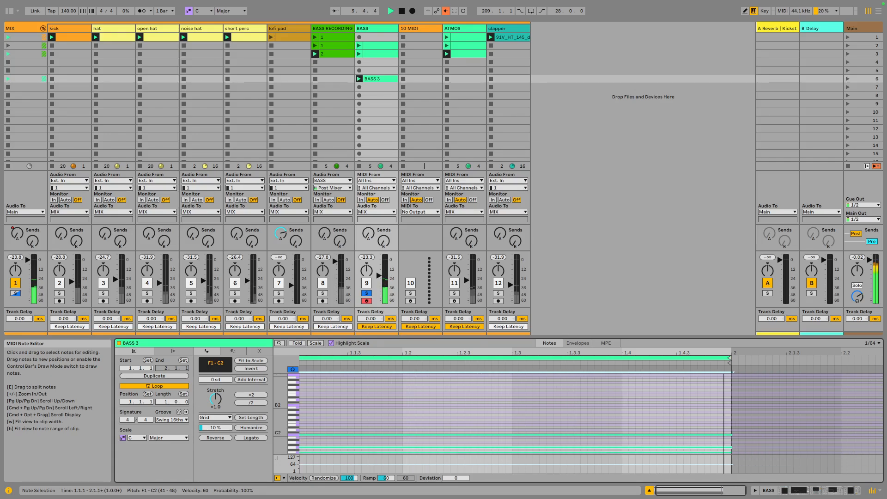
- Solo the kick track alongside BASS and restart playback
key("space")
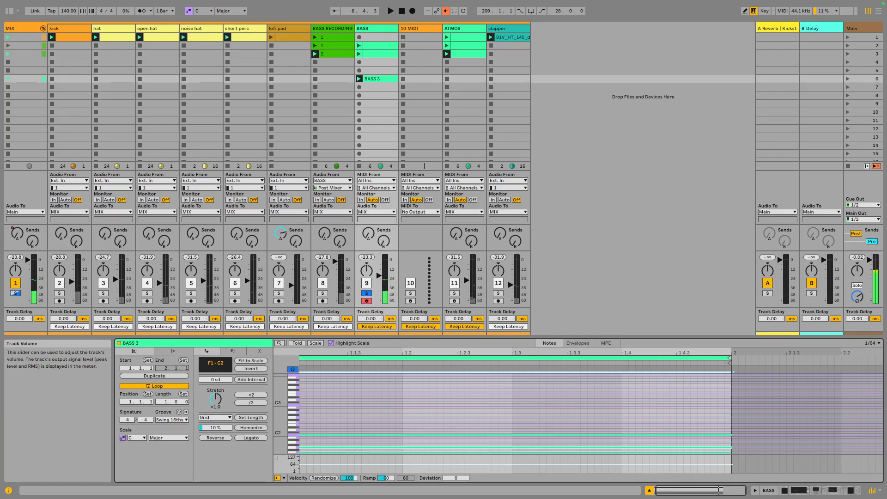
left_click(59, 294, "super")
key("space")
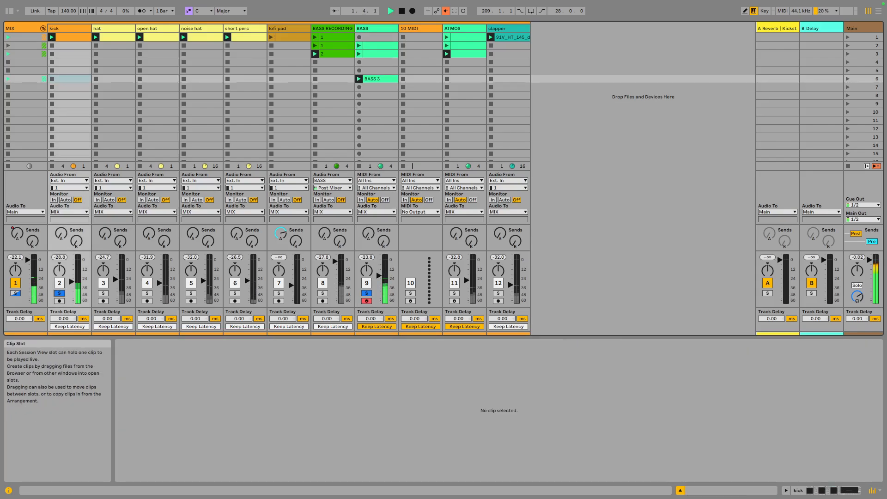
- Open the BASS 3 clip, cut and paste its chord, and move it to the clip start at pitches A#1 to F2
double_click(380, 79)
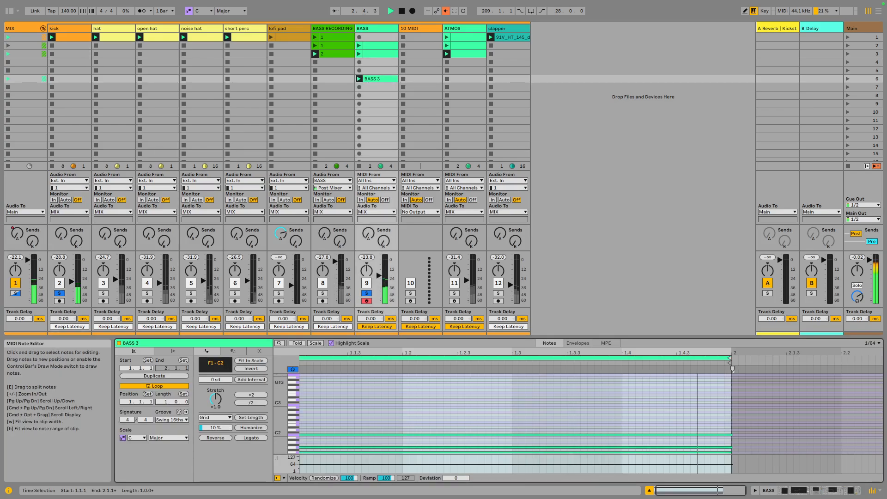
key("super+x")
key("super+v")
key("space")
key("space")
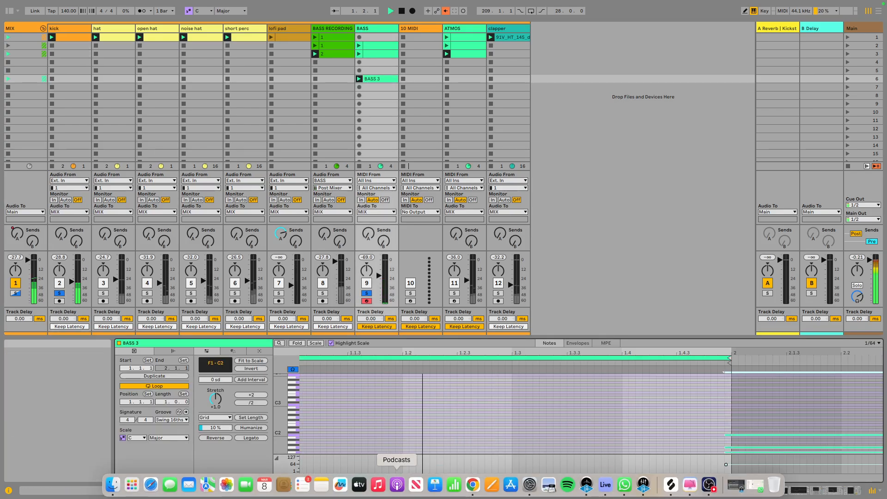
key("Left")
key("Left")
key("Left")
key("space")
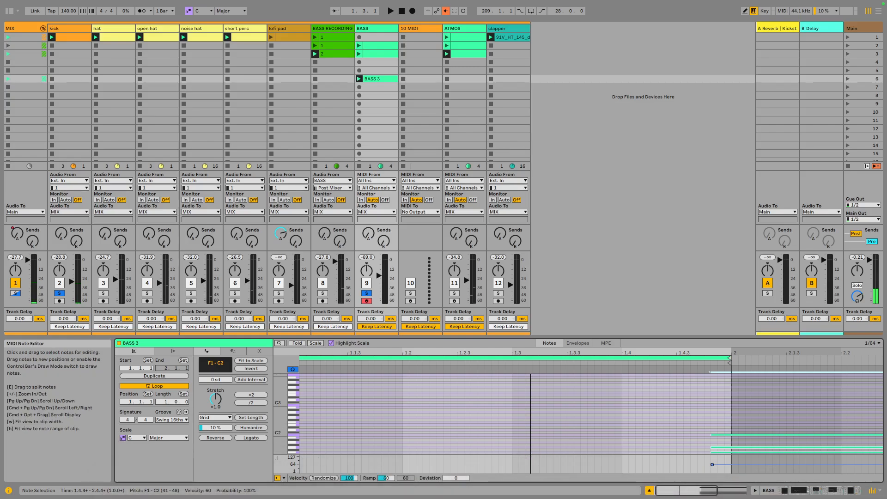
left_click_drag(749, 435, 386, 422)
key("space")
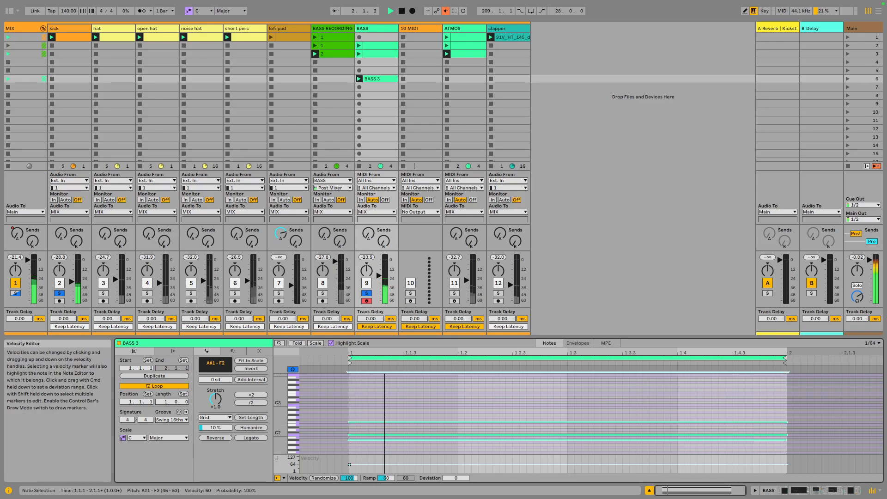
- Transpose the BASS 3 chord down an octave, then up by semitones to C2–G2, during playback
key("shift+Down")
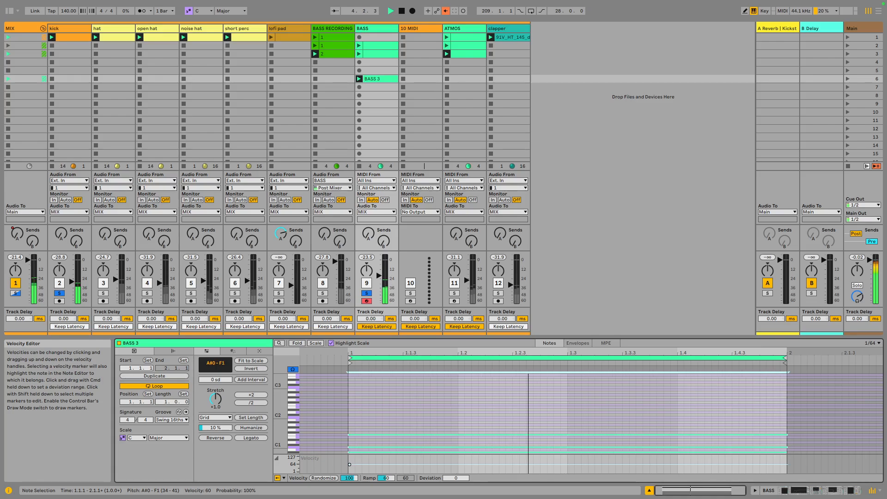
key("Up")
key("Up")
key("Up")
key("Up")
key("Up")
key("Up")
key("Up")
key("Up")
key("Up")
key("Up")
key("Up")
key("Up")
key("Up")
key("Up")
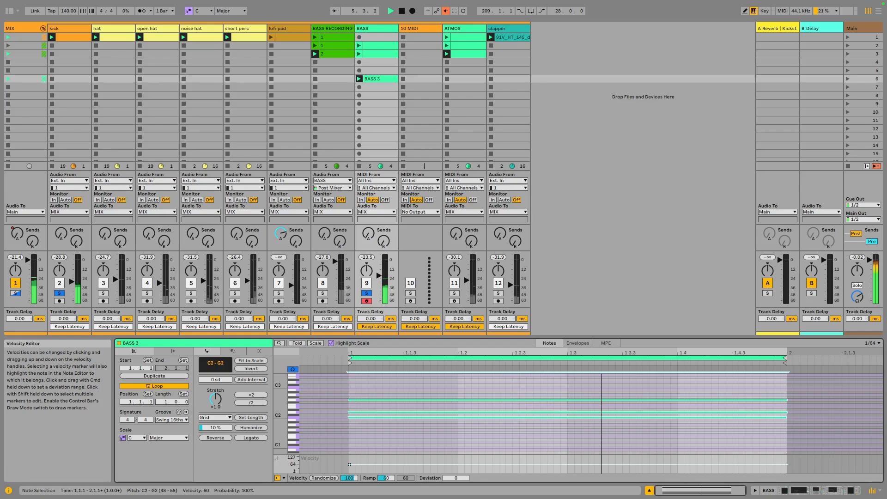
- Stop playback and delete the BASS 3 clip
key("space")
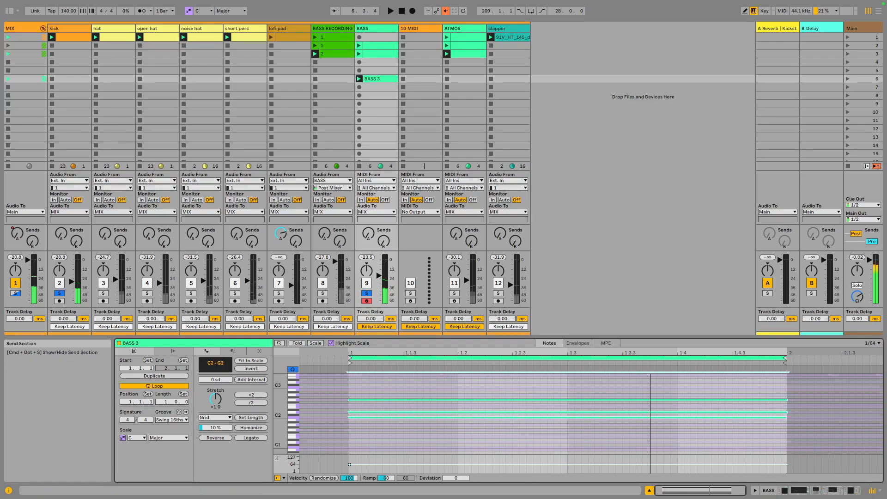
left_click(379, 79)
key("Delete")
- Audition the BASS clips in the second and third slots with the kick and compare their notes
double_click(381, 46)
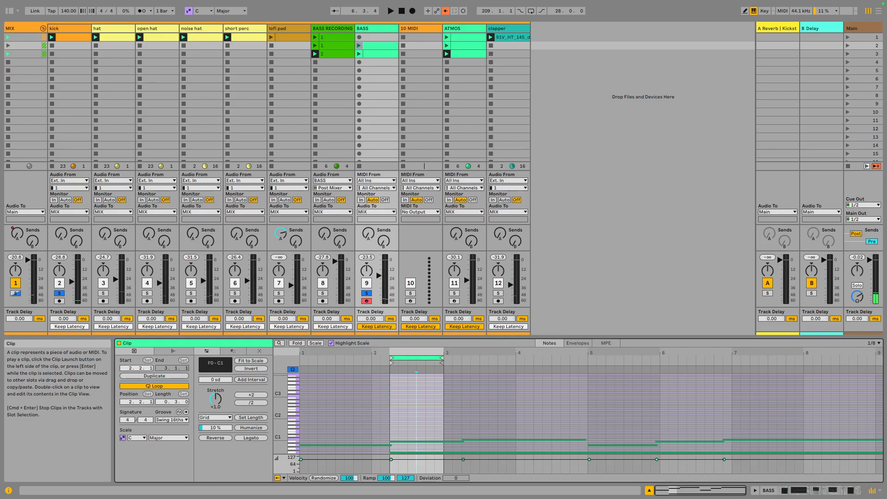
key("Return")
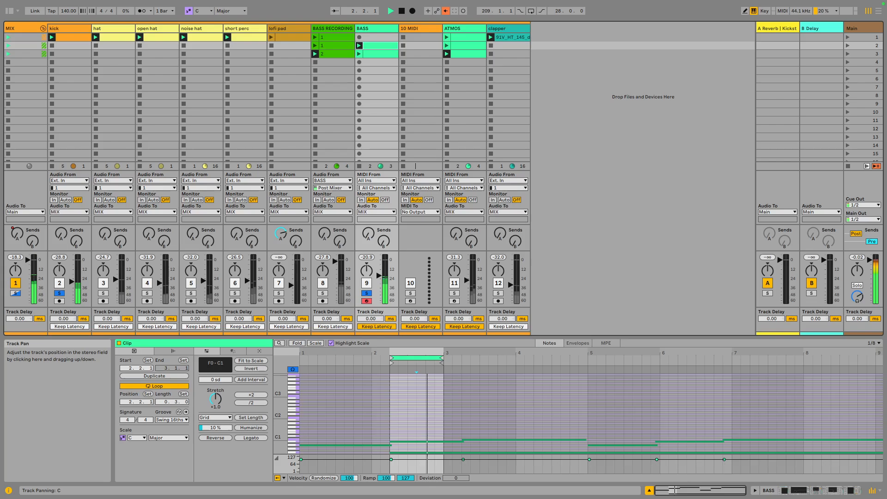
key("space")
left_click(359, 54)
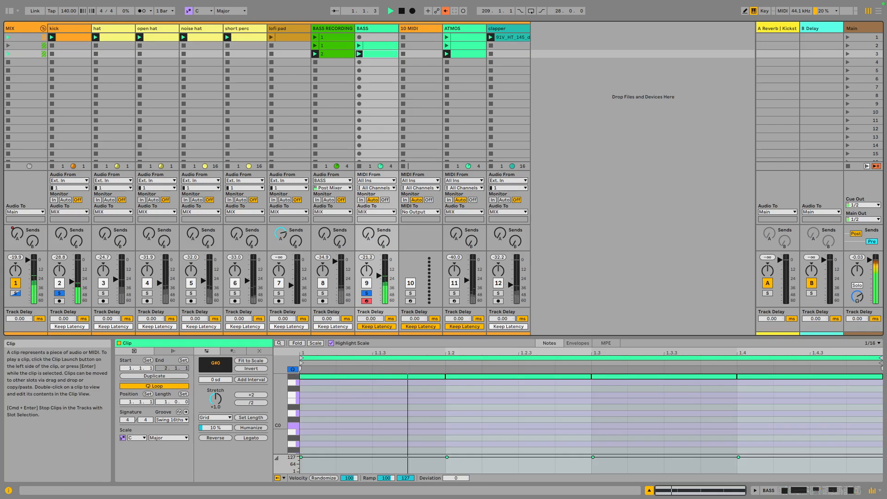
key("space")
left_click(379, 46)
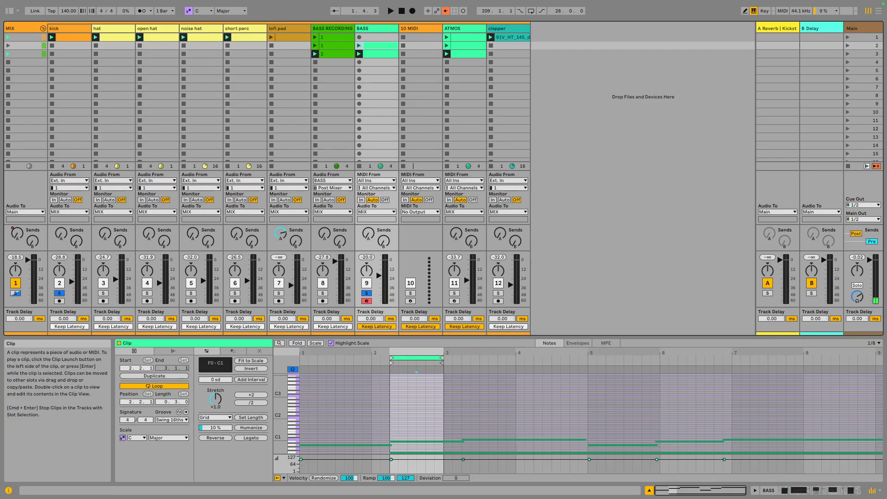
double_click(380, 45)
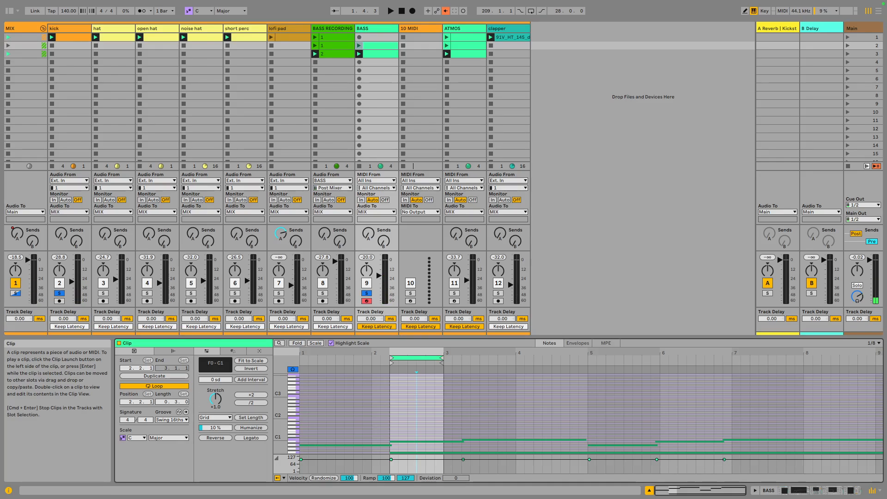
- Show the BASS track's device chain and delete its EQ Eight
double_click(377, 28)
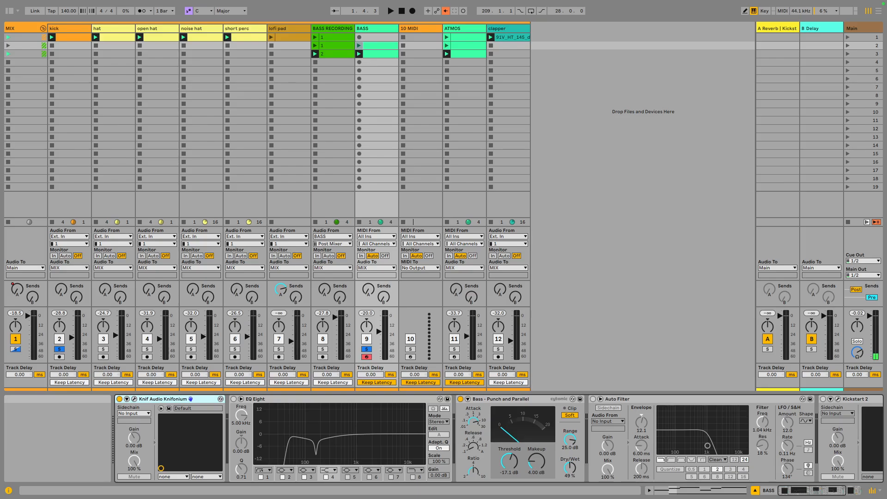
left_click(377, 28)
left_click(269, 399)
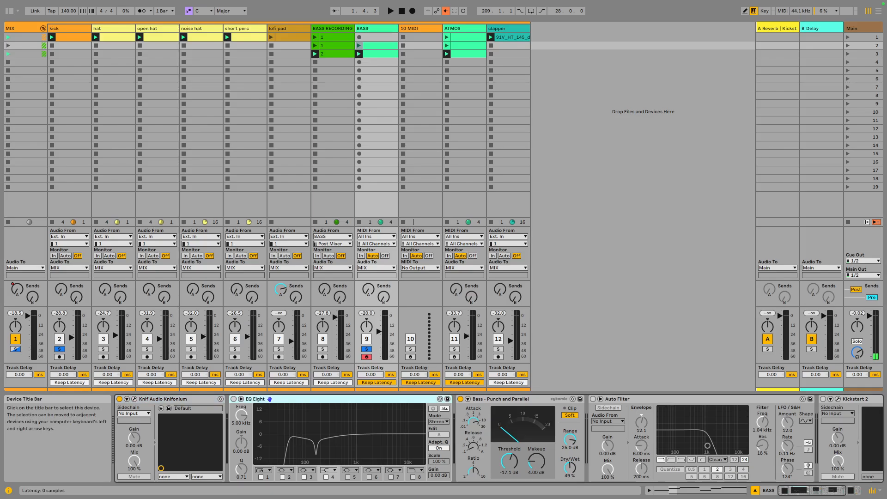
key("Delete")
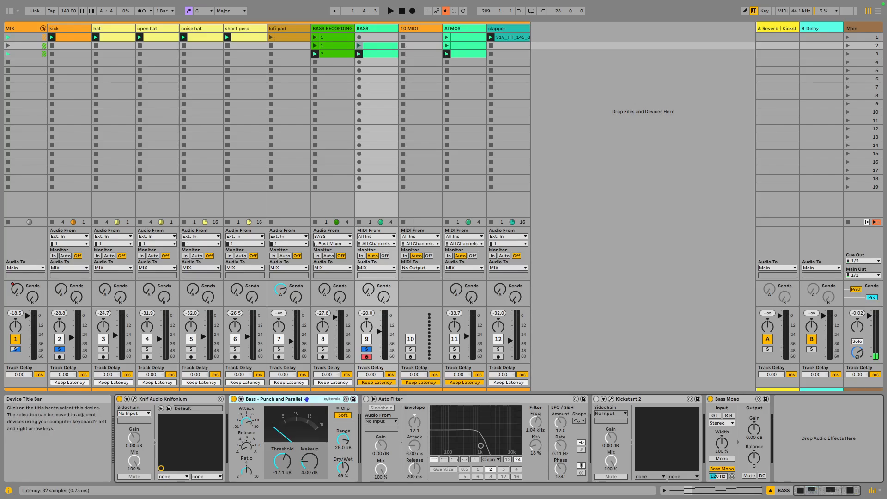
- Check the Knifonium patch in its window, close it, and listen to the bass with the kick
left_click(134, 399)
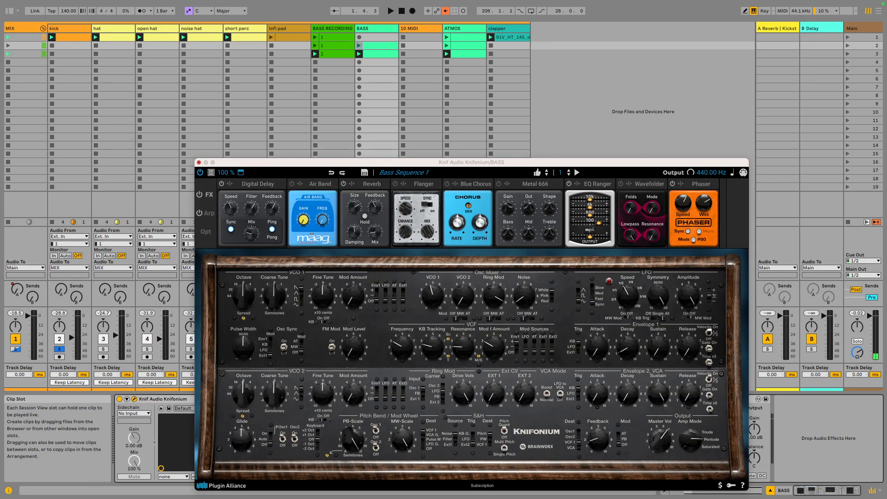
left_click(199, 162)
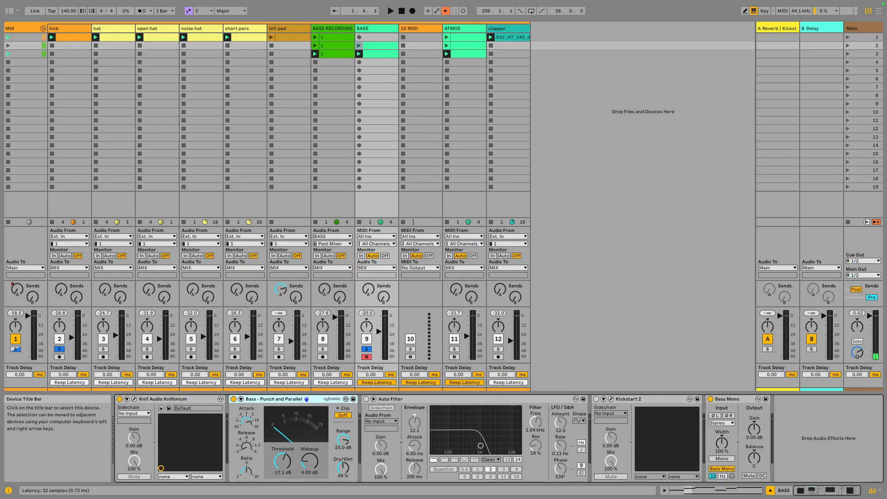
key("space")
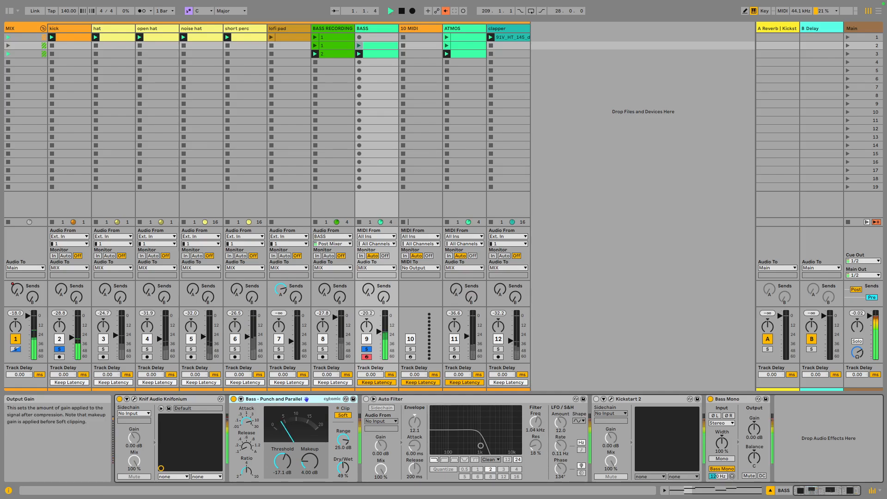
key("space")
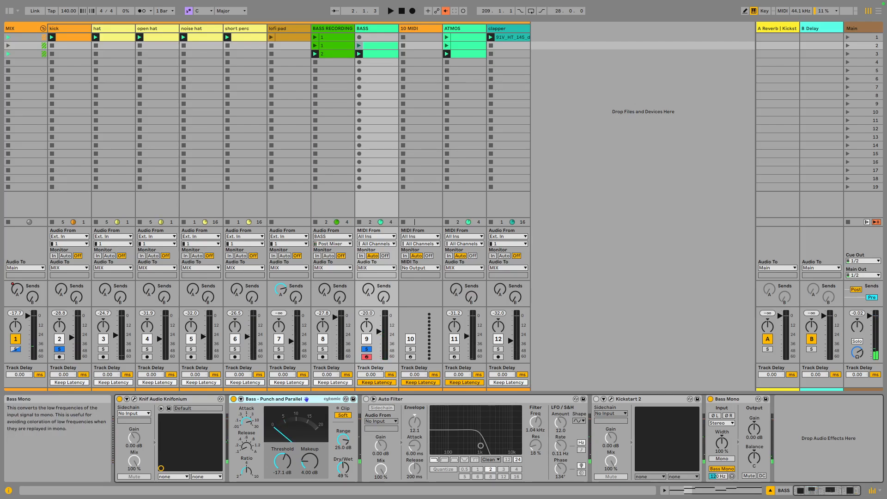
- Turn on Kickstart 2 on the BASS track, audition the bass with the kick, and select the device
left_click(596, 399)
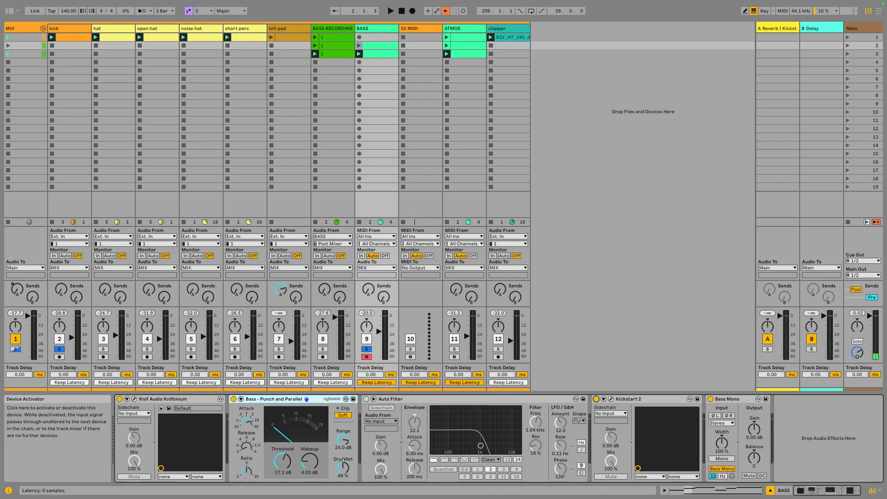
key("space")
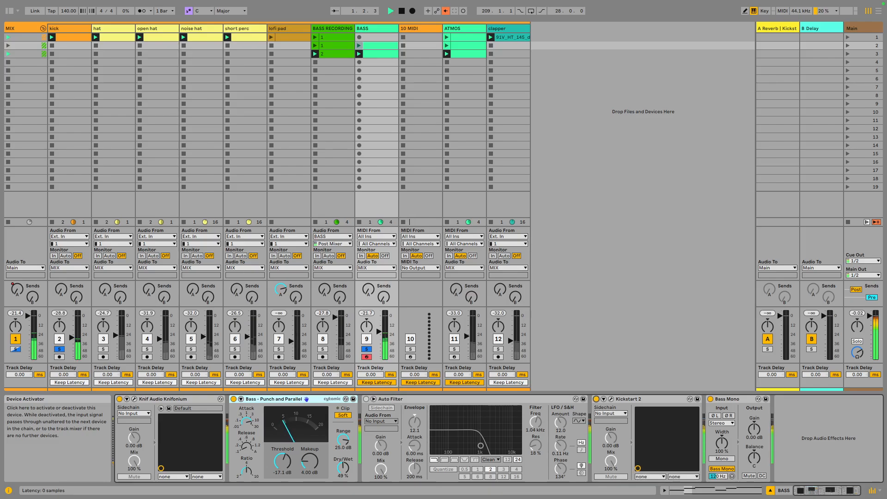
left_click(646, 399)
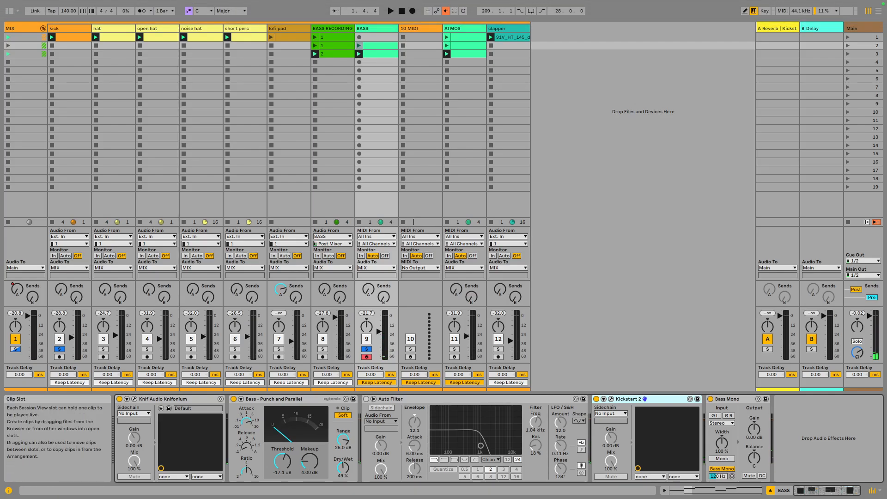
- Clear the BASS solo, then select the BASS RECORDING track and solo it
left_click(367, 349)
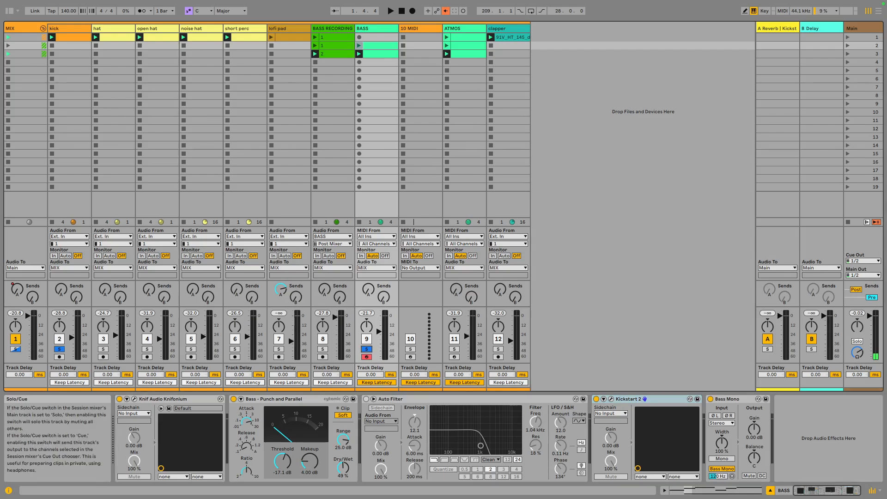
left_click(333, 29)
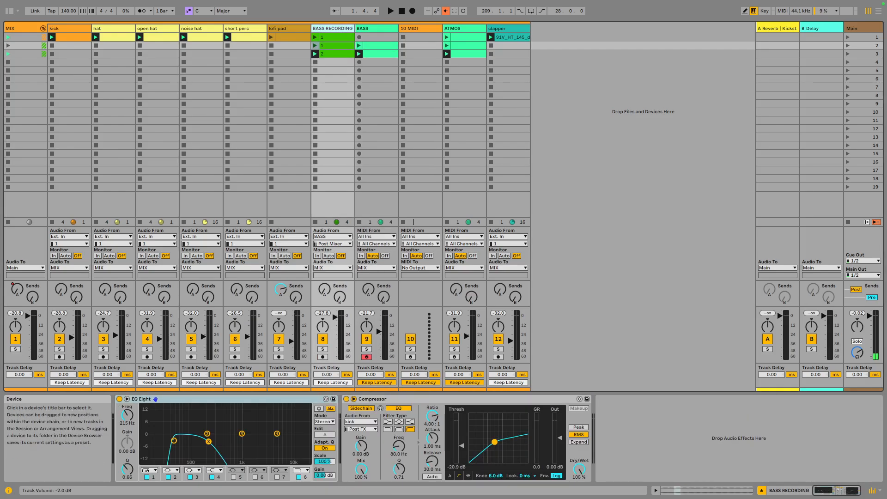
left_click(322, 350)
- Audition the BASS RECORDING loops in the first and second slots and stop the track's clip playback
key("space")
left_click(316, 38)
key("space")
key("space")
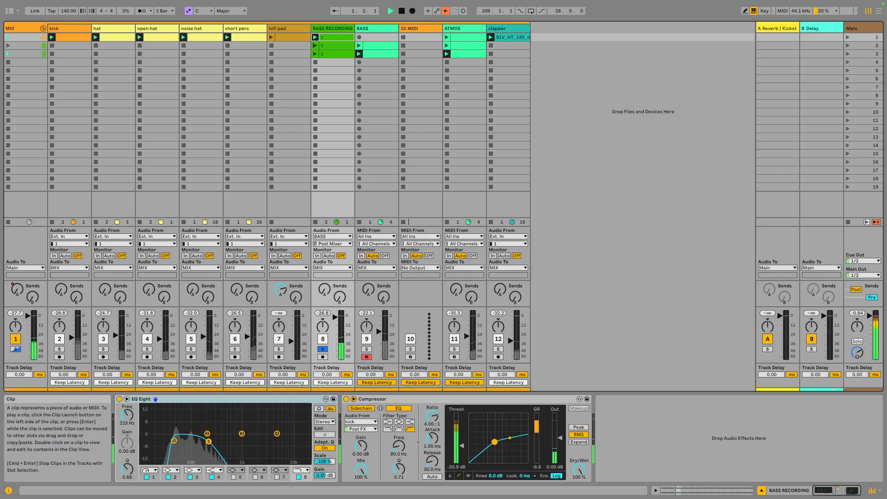
key("space")
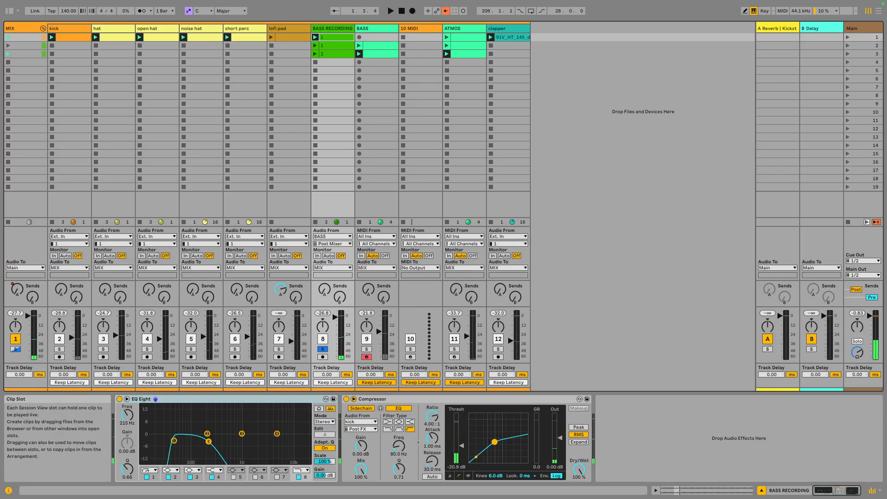
left_click(316, 46)
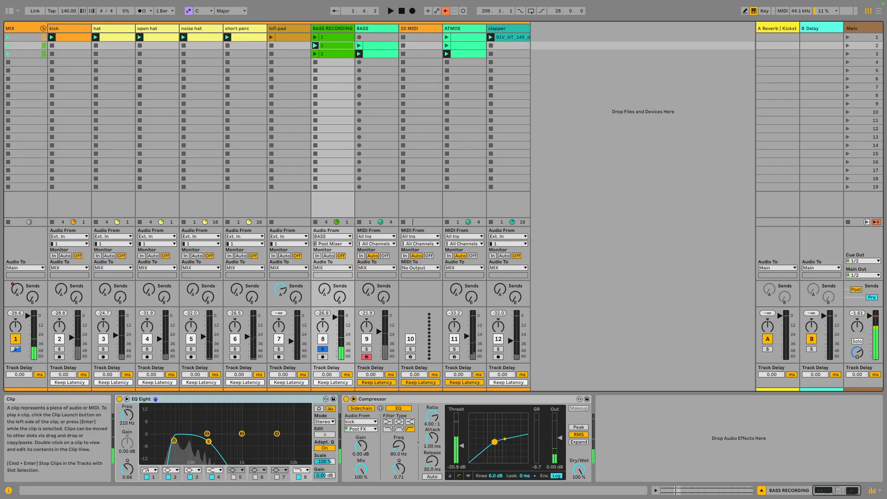
key("space")
left_click(315, 222)
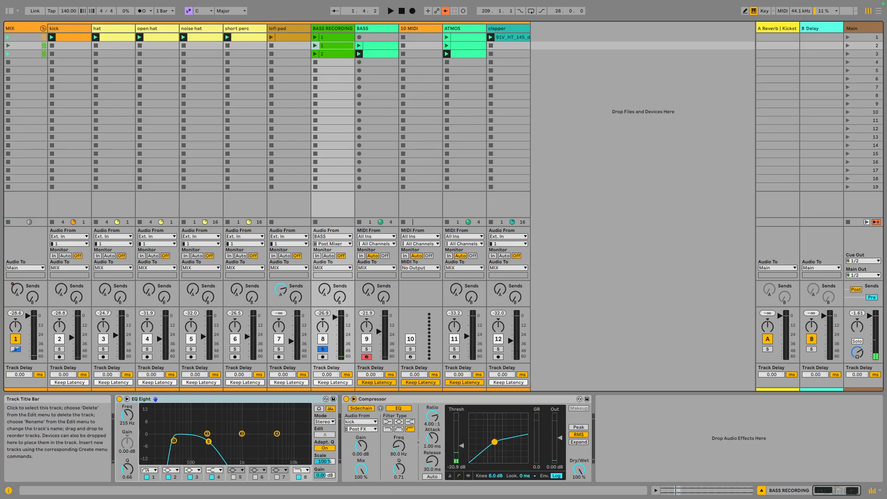
- Select band 1 of BASS RECORDING's EQ Eight to inspect its settings, then switch to the kick track
left_click(174, 441)
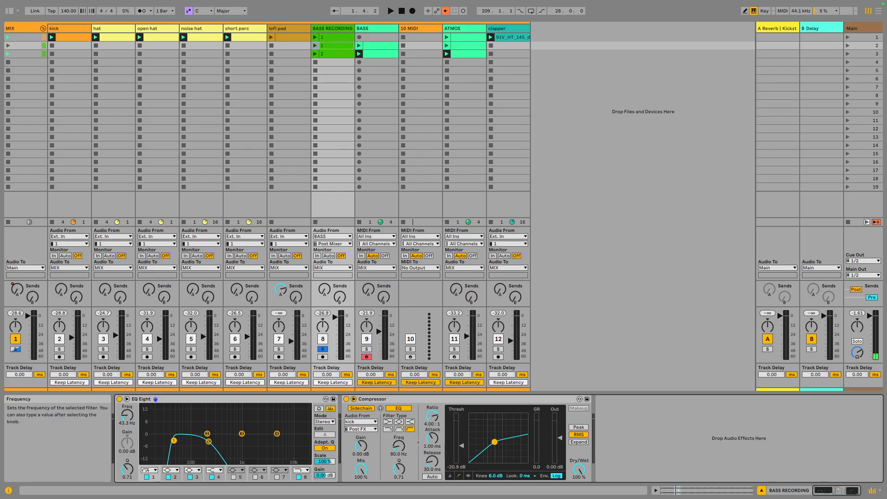
left_click(69, 46)
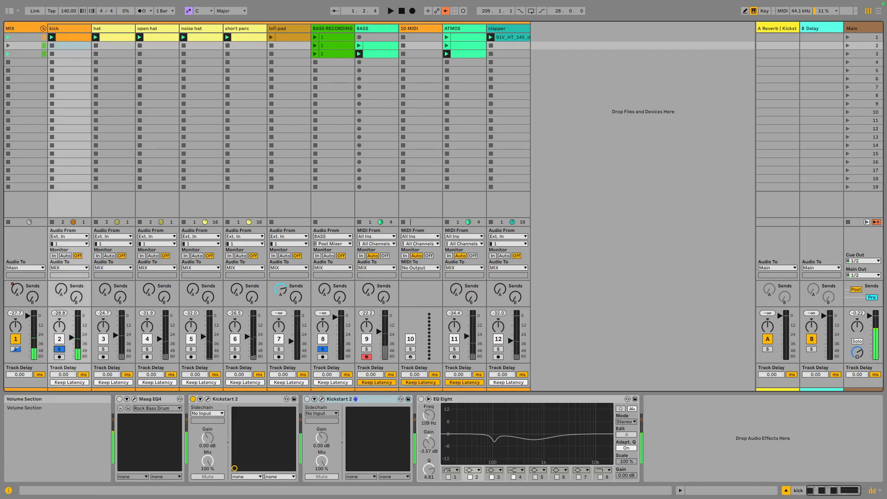
- Audition the BASS track soloed, add the kick to the solo, and clear the BASS solo
left_click(367, 349)
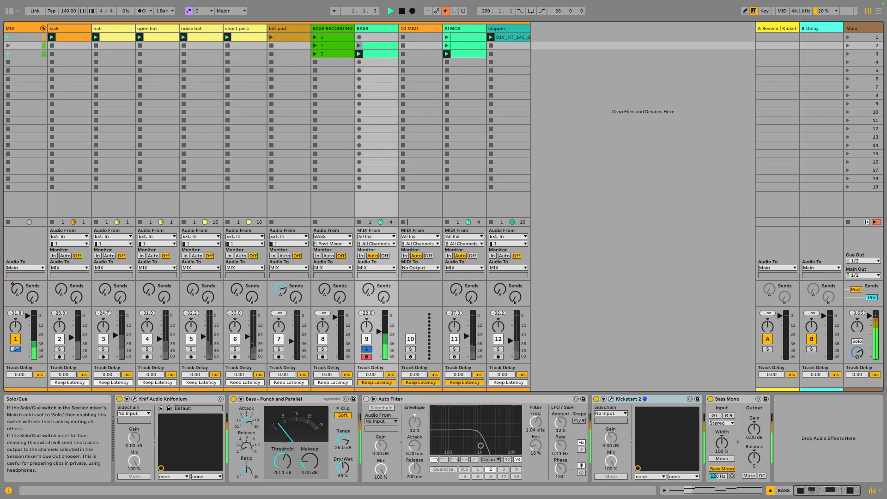
left_click(59, 349)
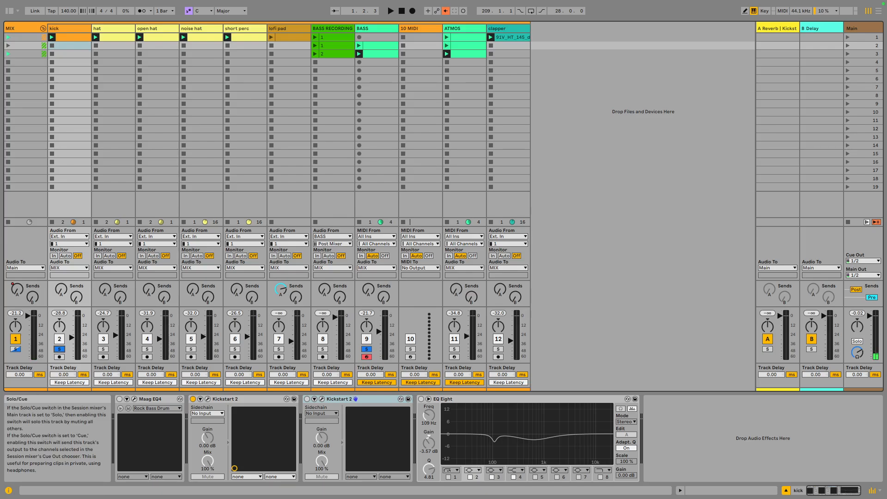
left_click(367, 349)
- Solo BASS RECORDING together with the kick, launch its second-slot loop to audition it, and stop playback
left_click(323, 349)
left_click(323, 349)
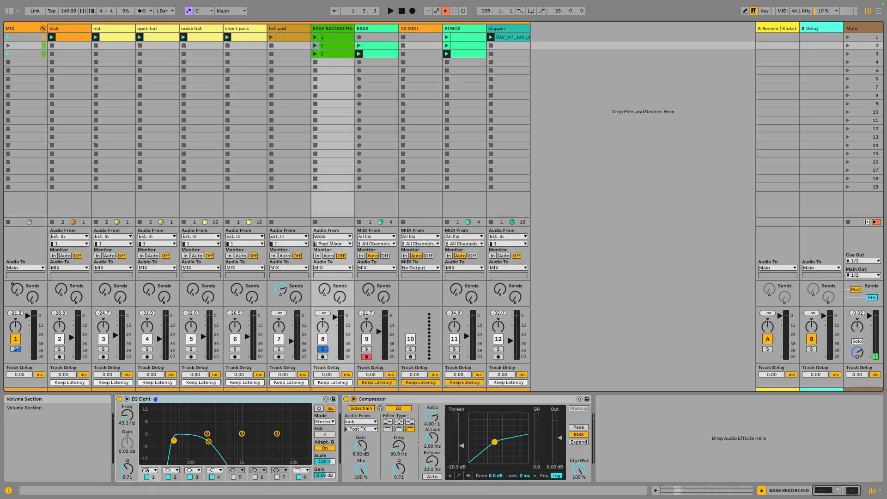
left_click(59, 349)
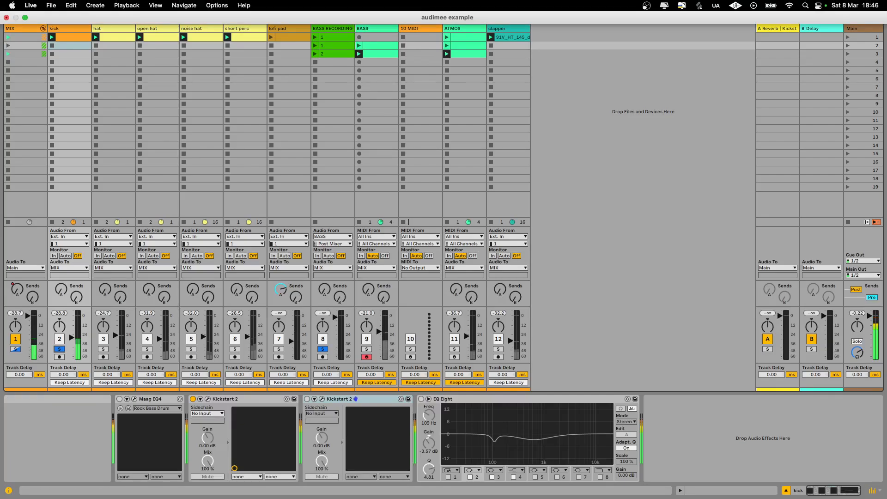
left_click(315, 45)
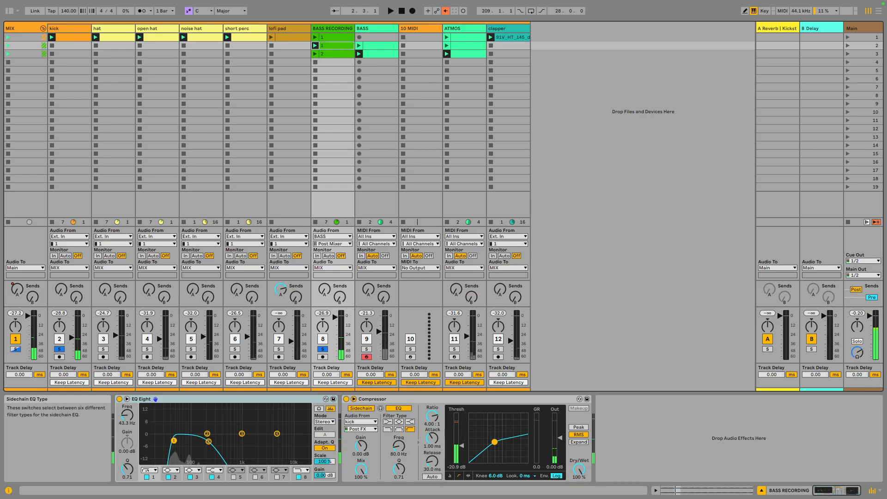
key("space")
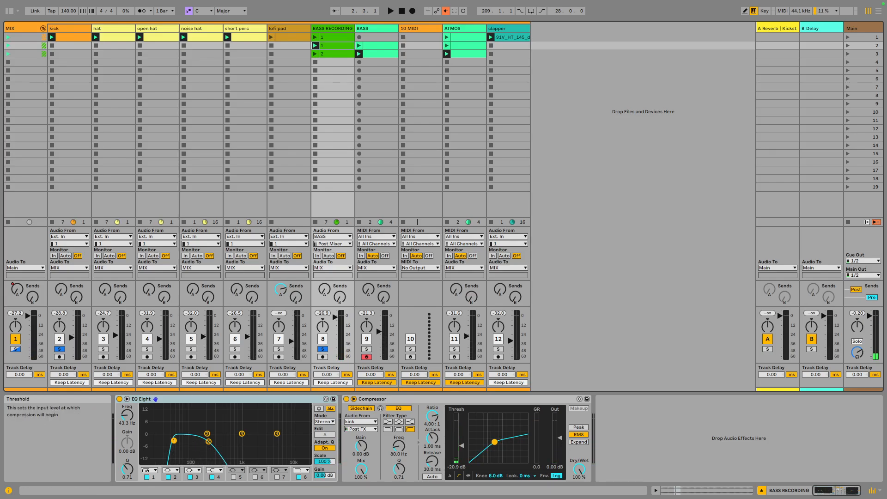
- Check the kick track's device chain, return to BASS RECORDING, and select its sidechain Compressor
left_click(67, 28)
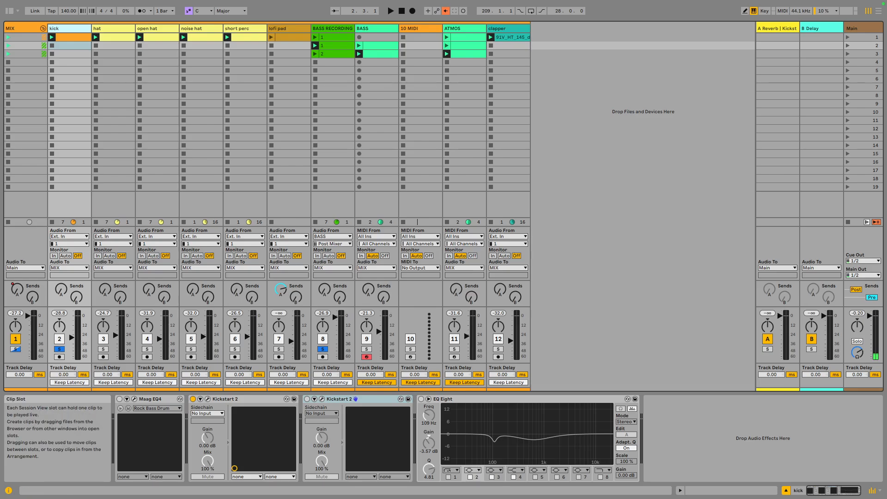
left_click(333, 28)
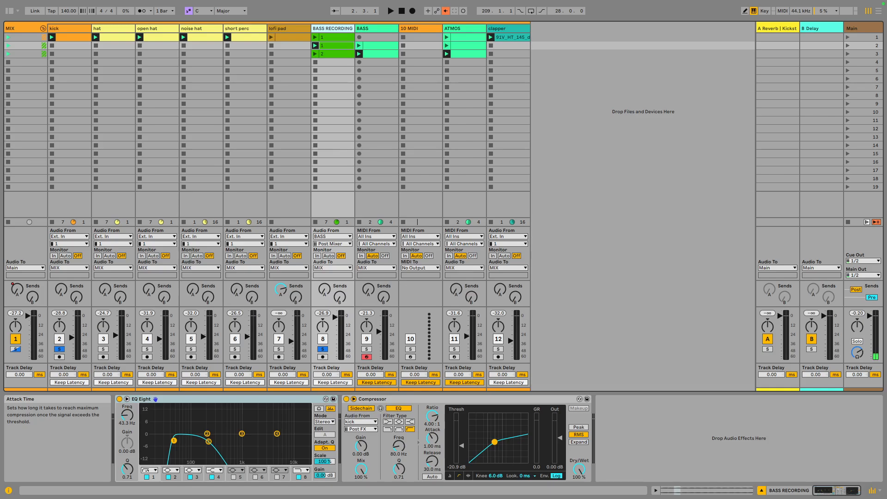
left_click(391, 399)
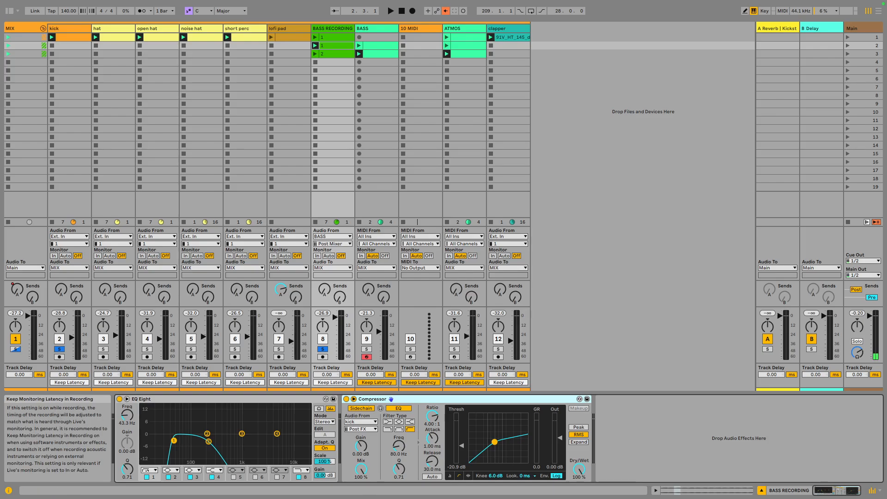
- Clear the BASS RECORDING solo, audition the kick on its own, and stop playback
left_click(322, 349)
left_click(59, 349)
key("space")
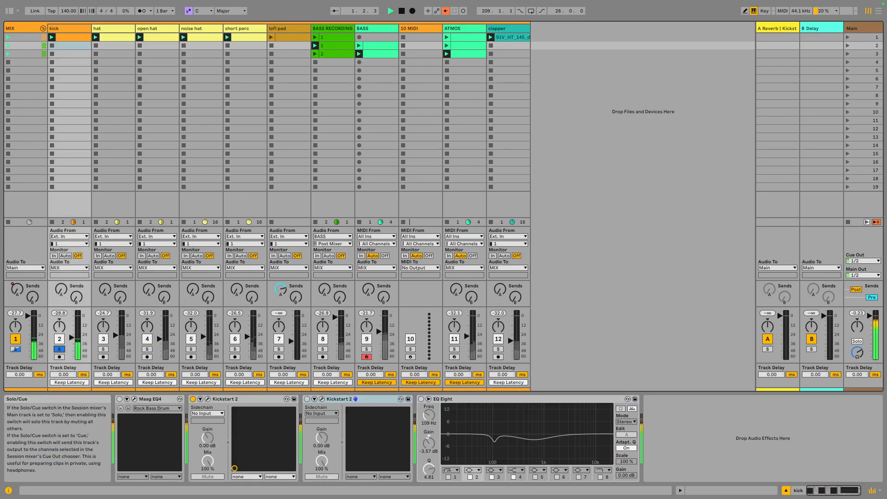
key("space")
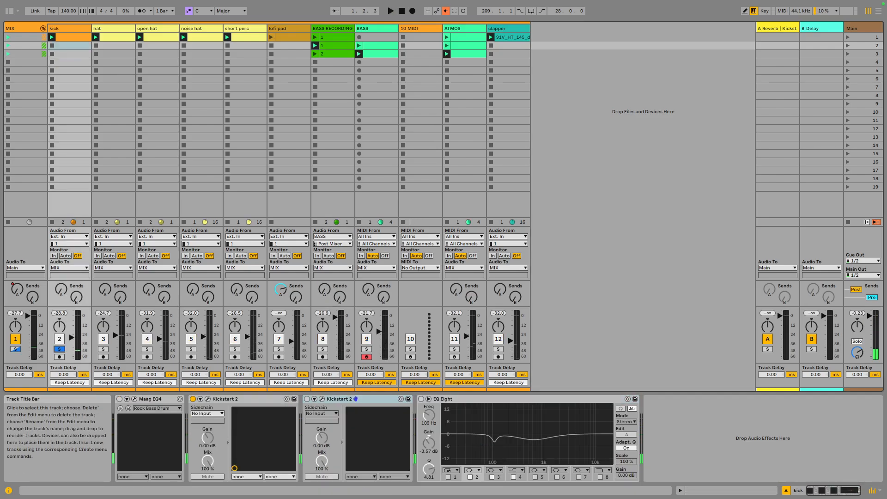
- Return to the BASS RECORDING track, clear the kick solo, and play the full mix with BASS muted
left_click(376, 29)
double_click(333, 29)
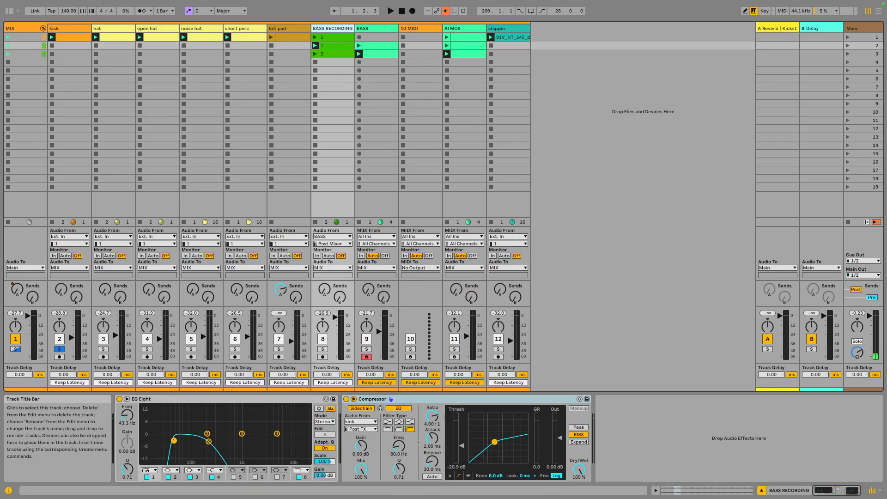
left_click(59, 349)
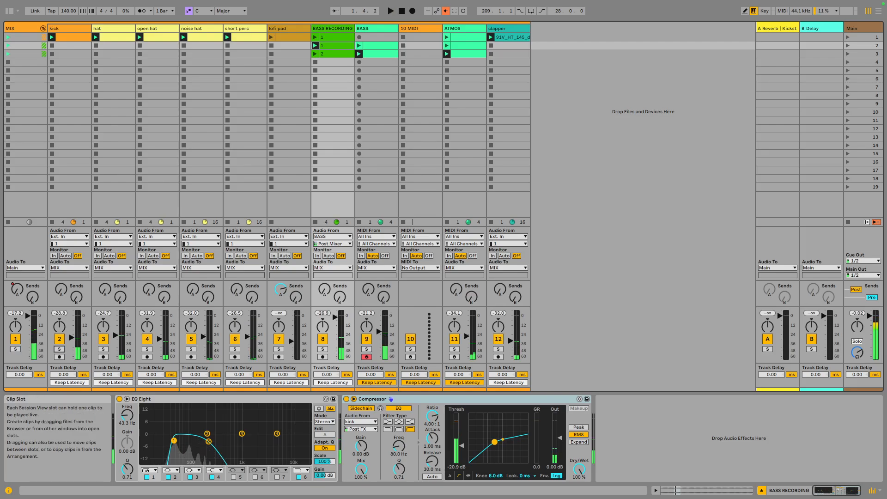
left_click(367, 339)
key("space")
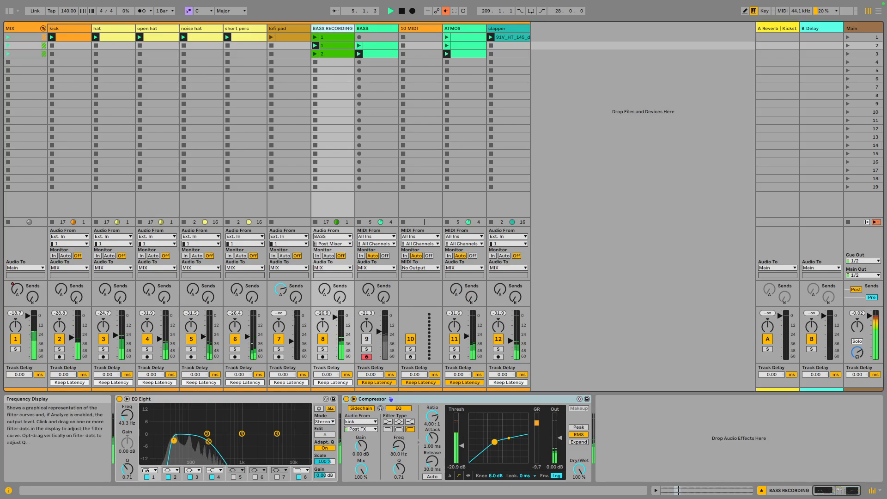
- Try raising the BASS RECORDING EQ Eight low-cut frequency to 70.6 Hz and restore it to 43.3 Hz
left_click_drag(127, 415, 127, 413)
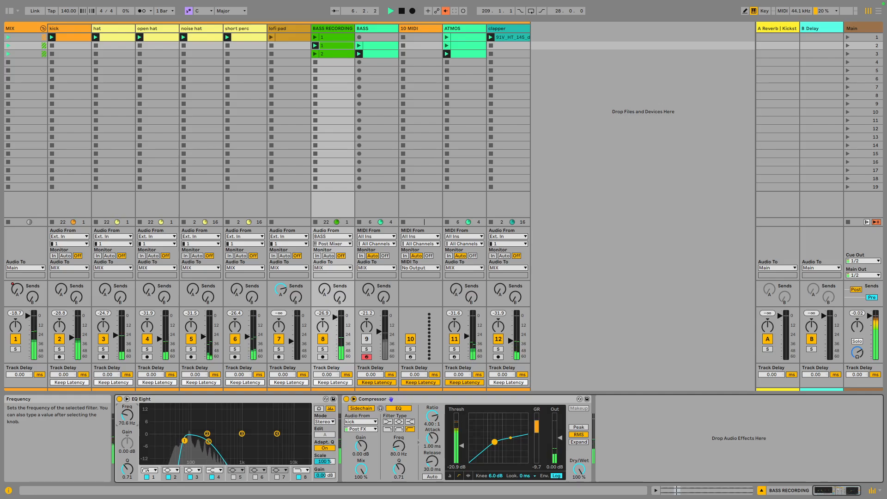
key("super+space")
key("Escape")
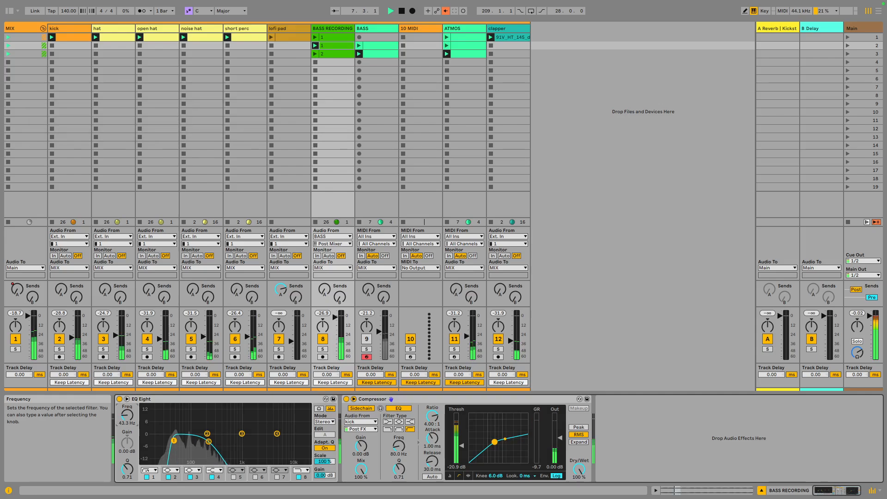
- Sweep the EQ Eight high-cut frequency up to 1.02 kHz, restore it to 215 Hz, and stop playback
left_click(208, 442)
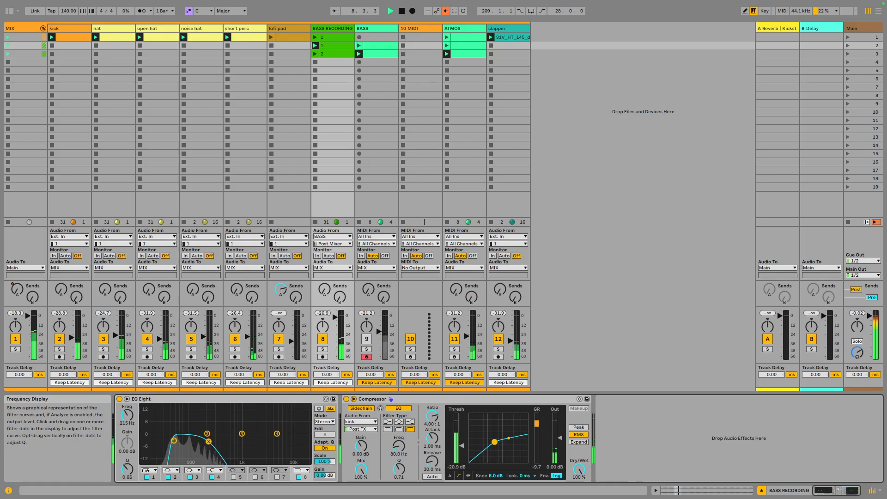
left_click_drag(127, 415, 127, 412)
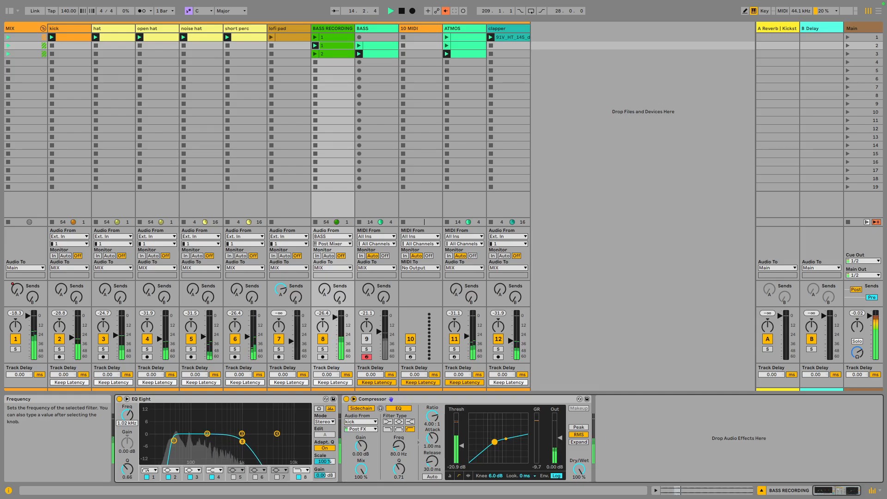
left_click_drag(127, 415, 127, 444)
key("space")
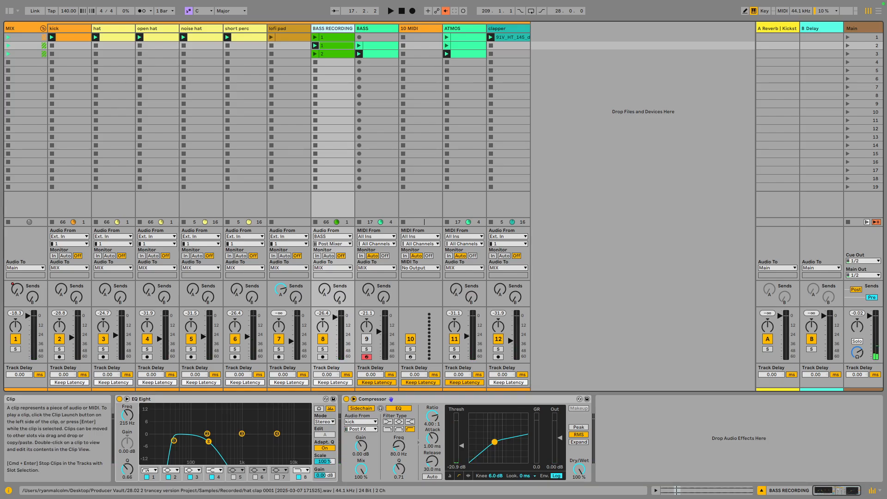
- Review BASS RECORDING's second-slot clip and device chain, and select its EQ Eight
left_click(337, 46)
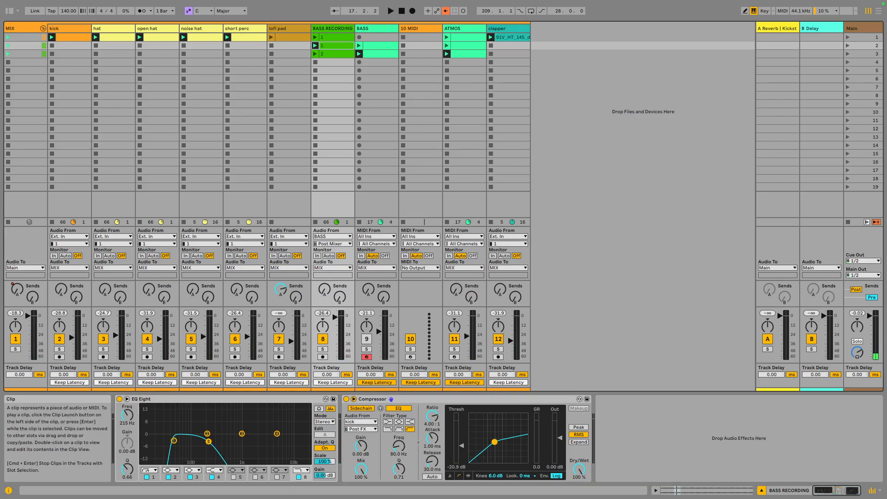
left_click(333, 29)
double_click(336, 46)
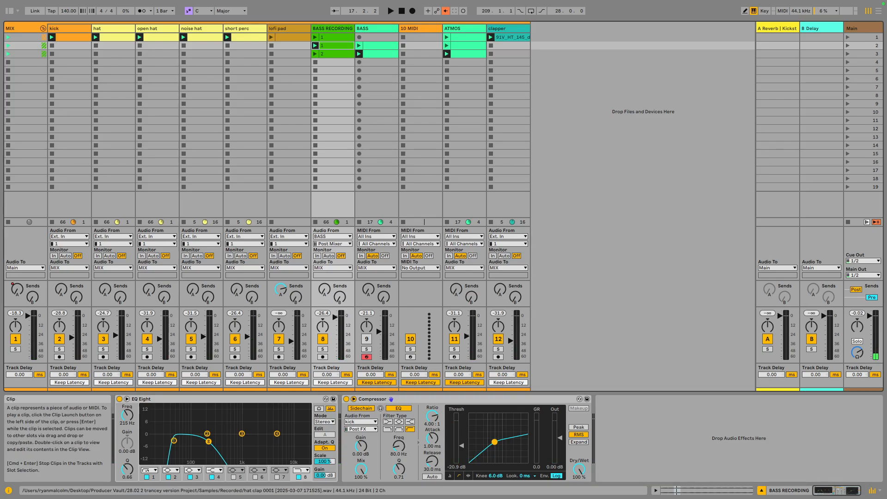
double_click(333, 29)
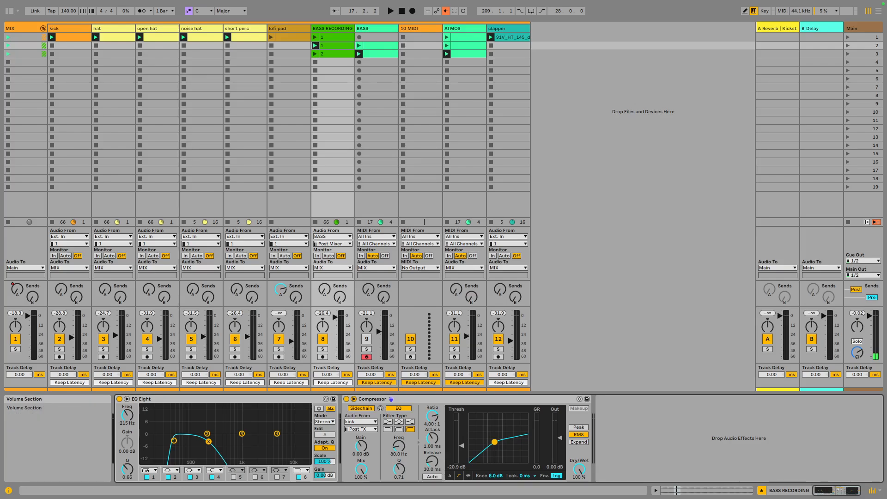
left_click(227, 399)
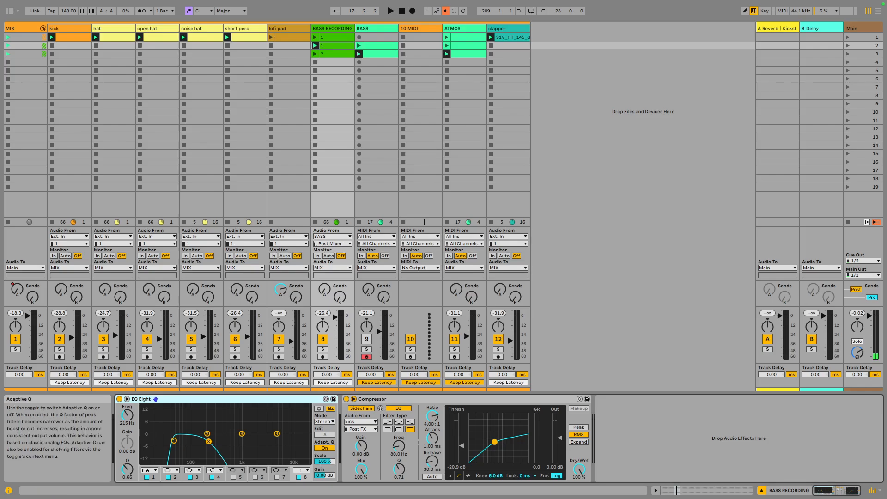
mouse_move(127, 415)
left_mouse_down()
mouse_move(127, 422)
mouse_move(128, 379)
mouse_move(127, 415)
left_mouse_up()
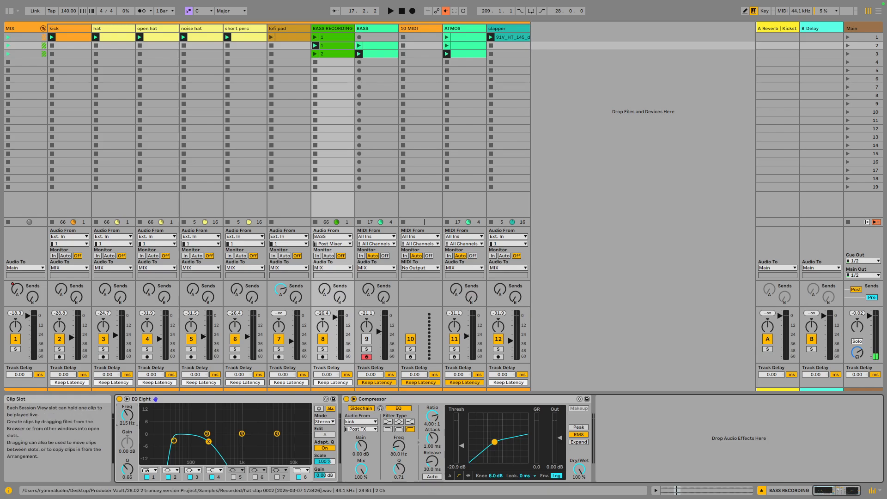
- Open the second-slot BASS RECORDING clip's sample, select the first-slot clip, and return to the track's devices
double_click(337, 46)
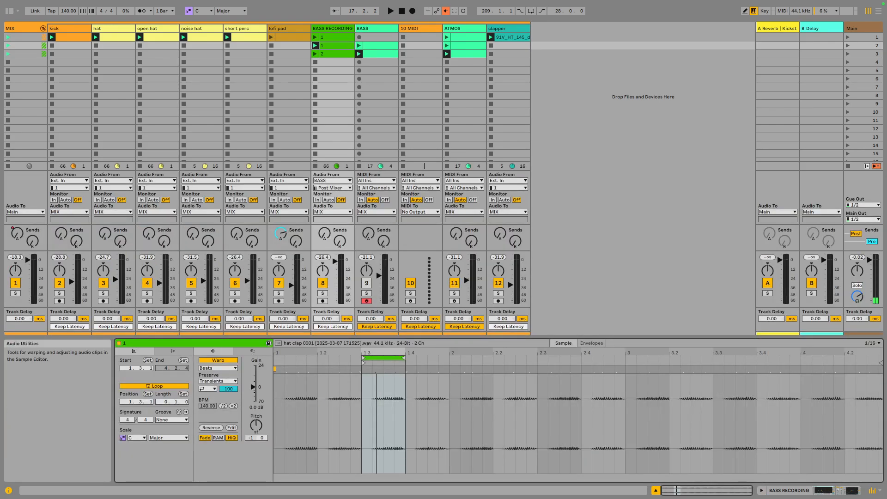
left_click(333, 28)
left_click(336, 37)
double_click(334, 28)
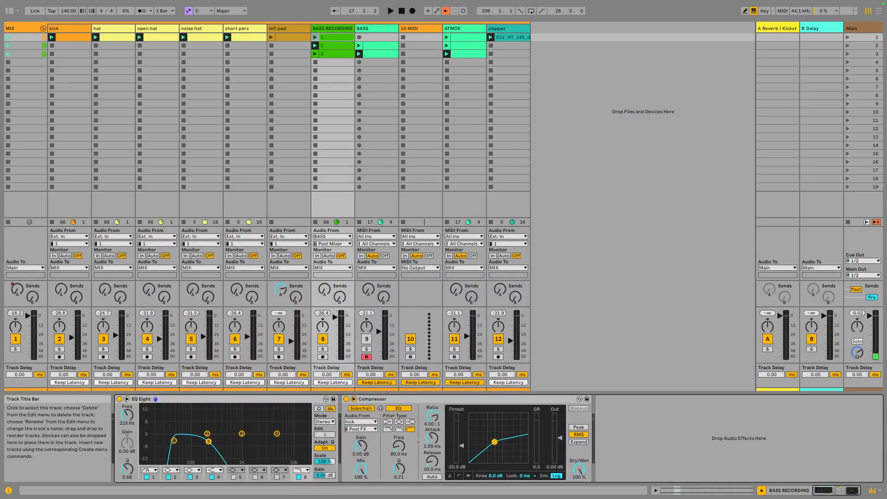
- Compare the BASS track's device chain with the empty 10 MIDI track, finishing on BASS
left_click(375, 28)
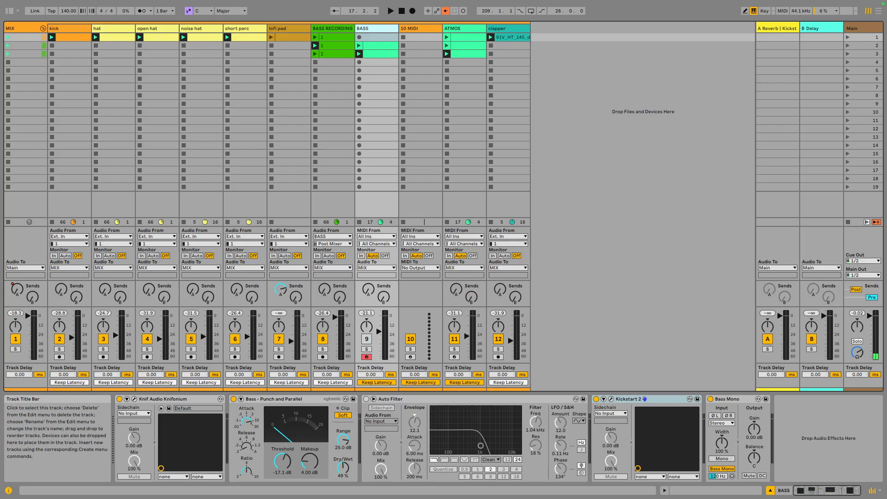
left_click(419, 29)
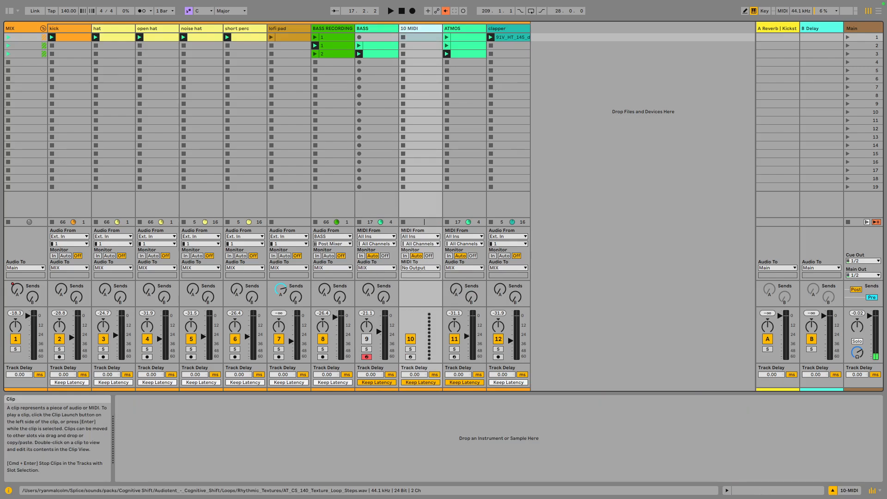
left_click(373, 28)
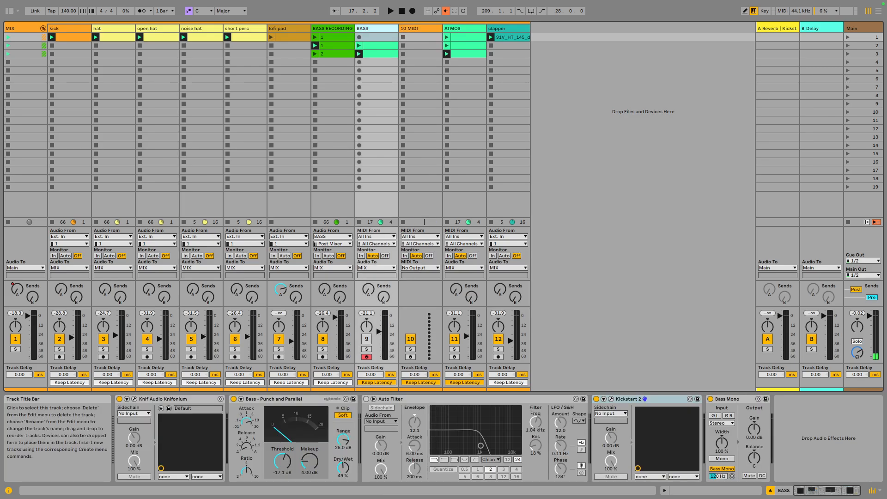
double_click(374, 29)
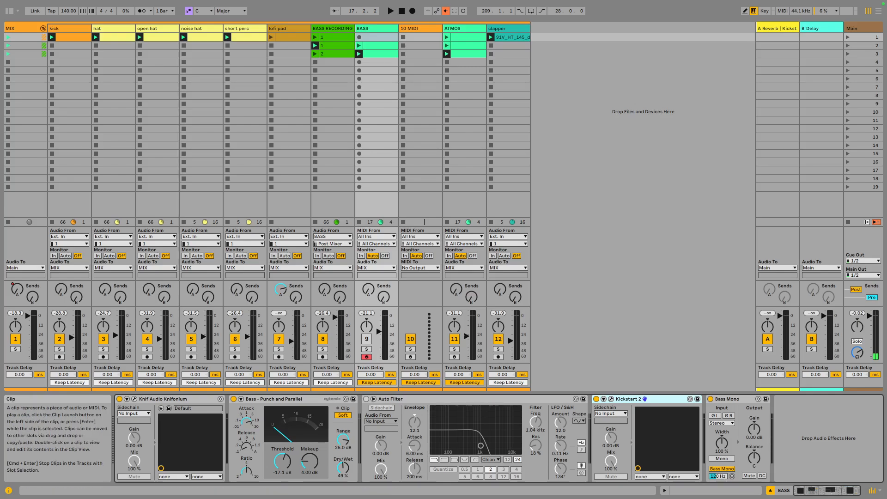
left_click(418, 28)
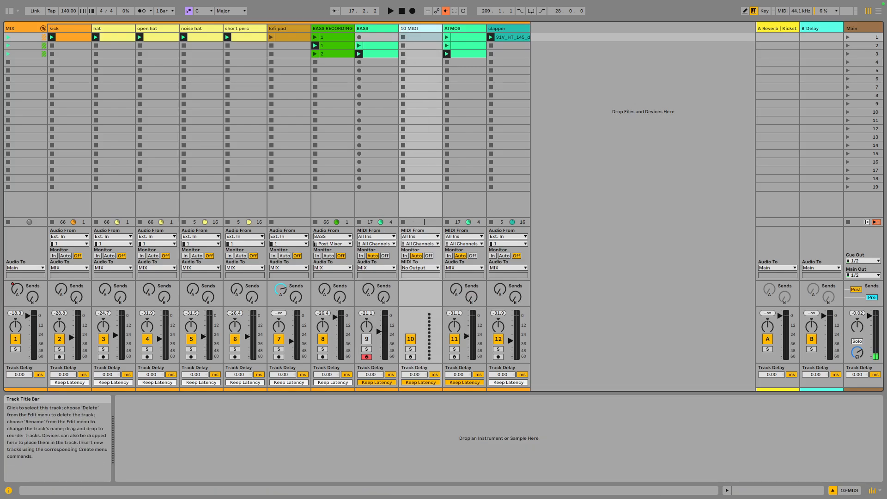
left_click(378, 23)
double_click(376, 29)
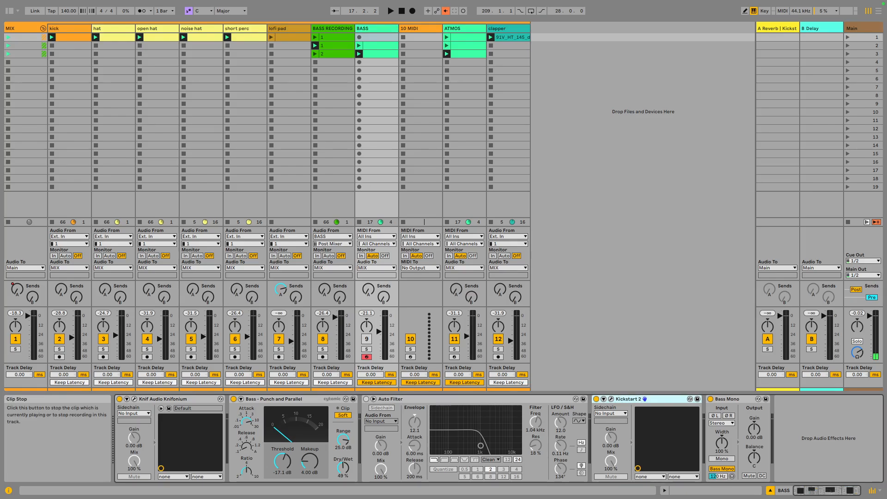
- Unmute the BASS track
left_click(367, 339)
left_click(367, 339)
left_click(367, 339)
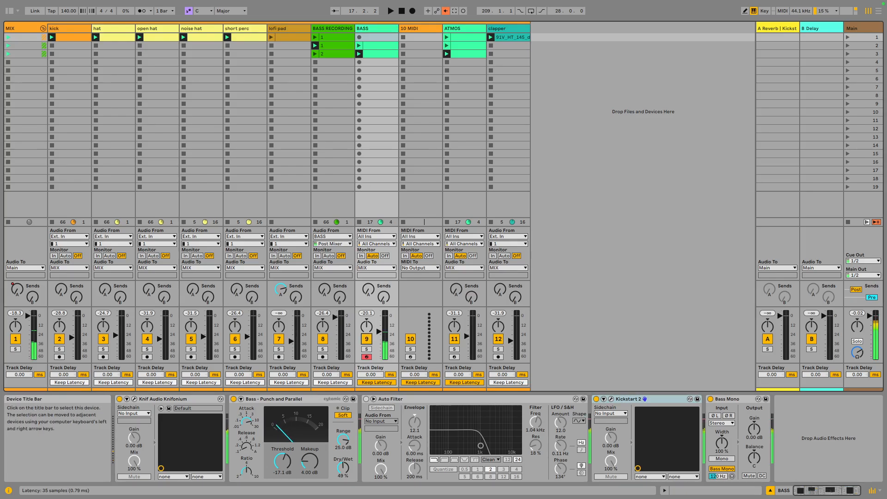
- Shift the computer MIDI keyboard up to C4–D5 and back to C3–D4, and open the Knifonium plug-in window
key("x")
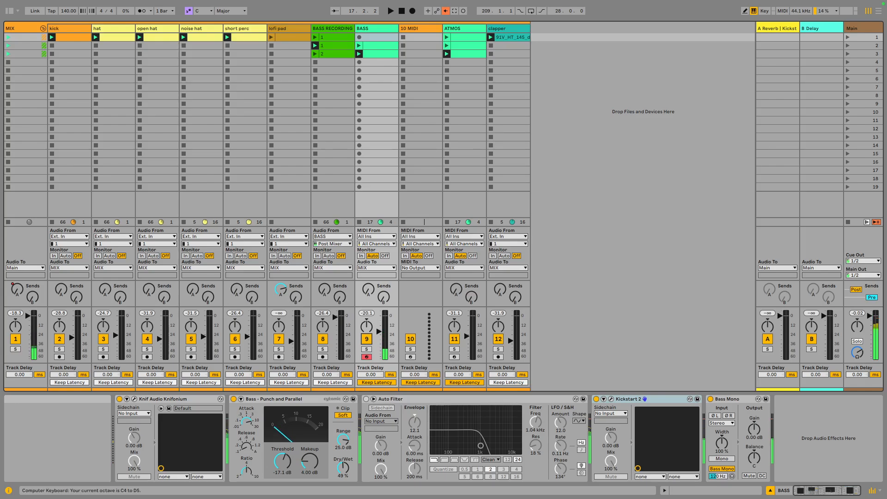
key("z")
left_click(134, 399)
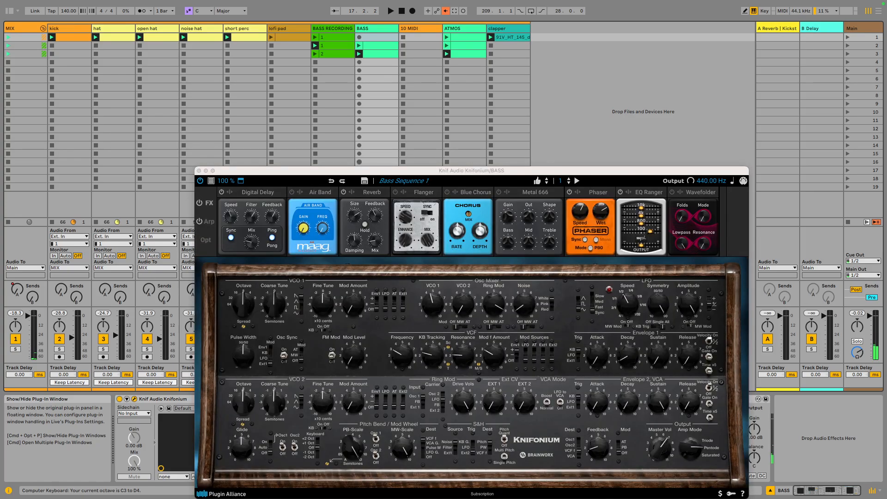
- Move the Knifonium window clear of the device chain, adjust Envelope 1's attack, and raise the noise and VCO 2 levels in the Osc Mixer
left_click_drag(333, 175, 360, 53)
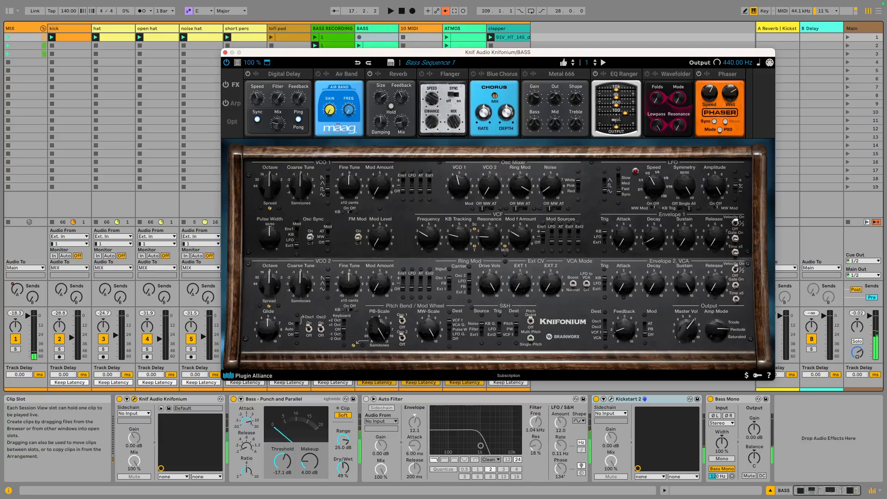
left_click_drag(623, 238, 623, 226)
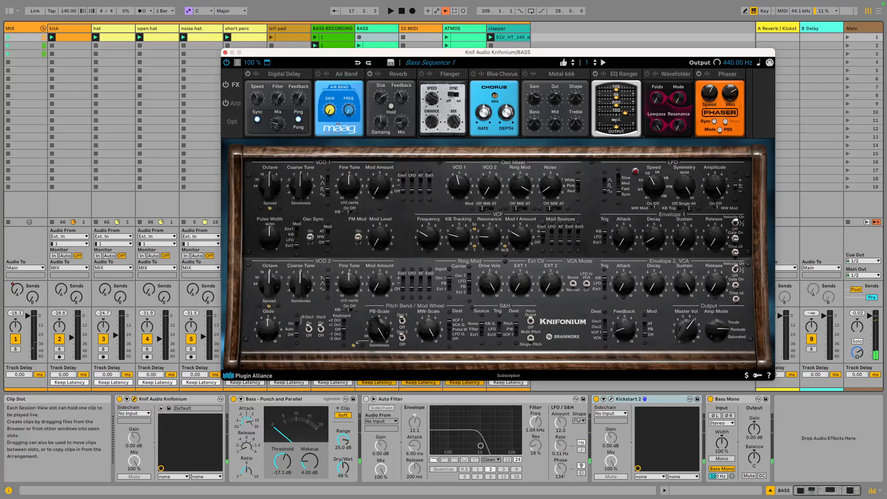
mouse_move(550, 186)
left_mouse_down()
mouse_move(550, 177)
mouse_move(550, 204)
mouse_move(551, 177)
left_mouse_up()
left_click_drag(490, 186, 490, 131)
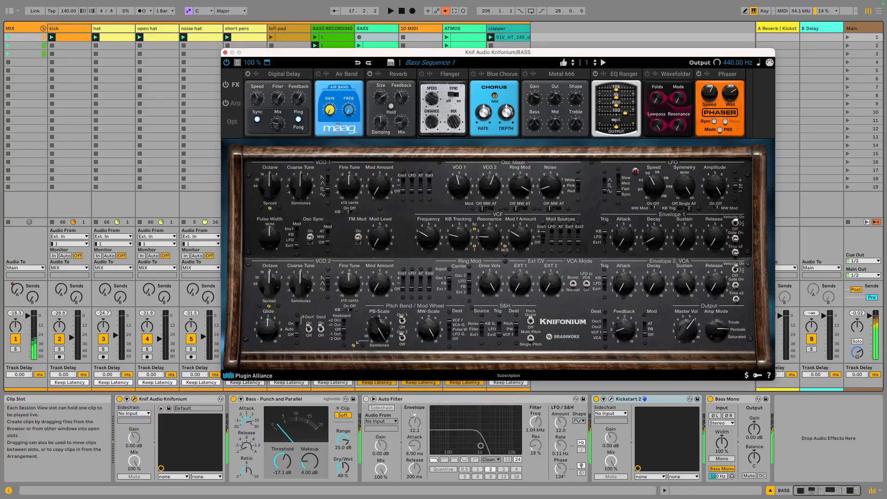
- Try VCO 2's modulation amount and octave, lower VCO 1's octave, and audition VCO 1's coarse tuning
left_click_drag(380, 284, 380, 250)
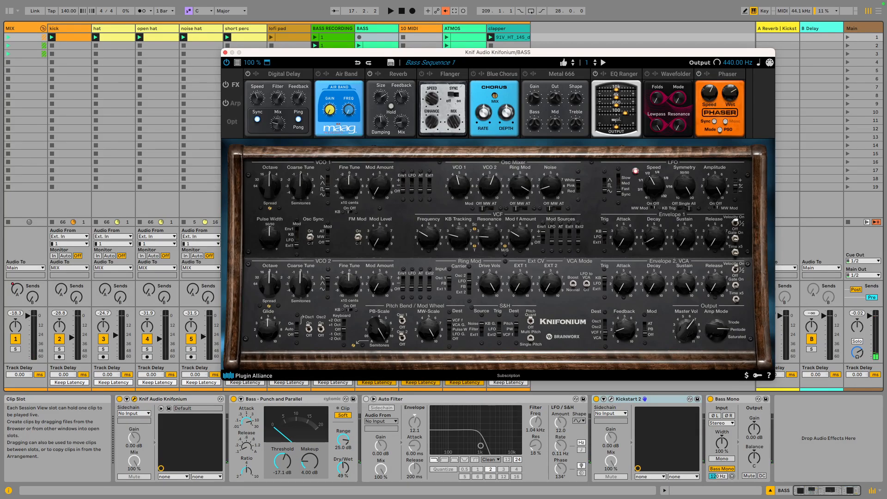
mouse_move(270, 283)
left_mouse_down()
mouse_move(269, 273)
mouse_move(270, 287)
left_mouse_up()
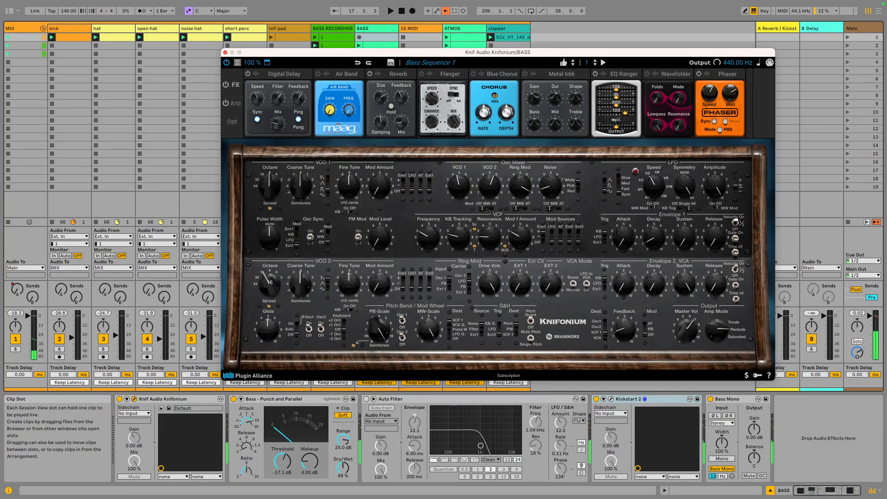
left_click_drag(270, 288, 270, 283)
left_click_drag(269, 185, 268, 189)
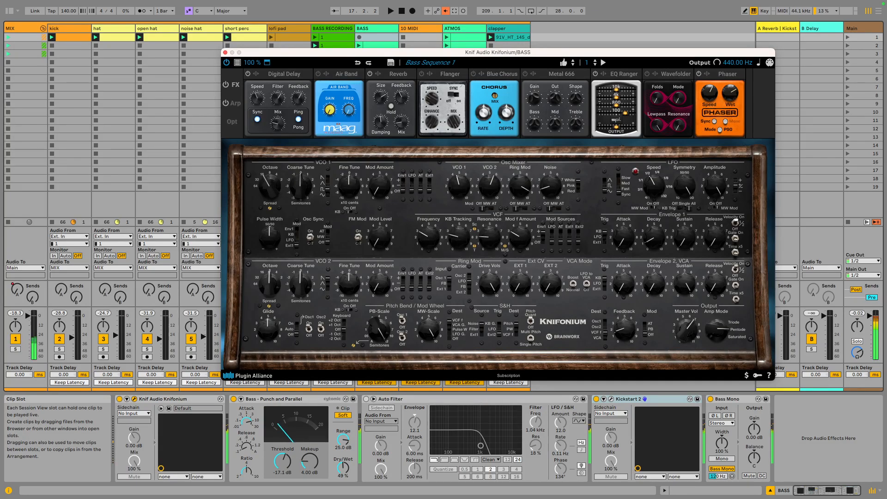
key("z")
left_click_drag(301, 186, 301, 152)
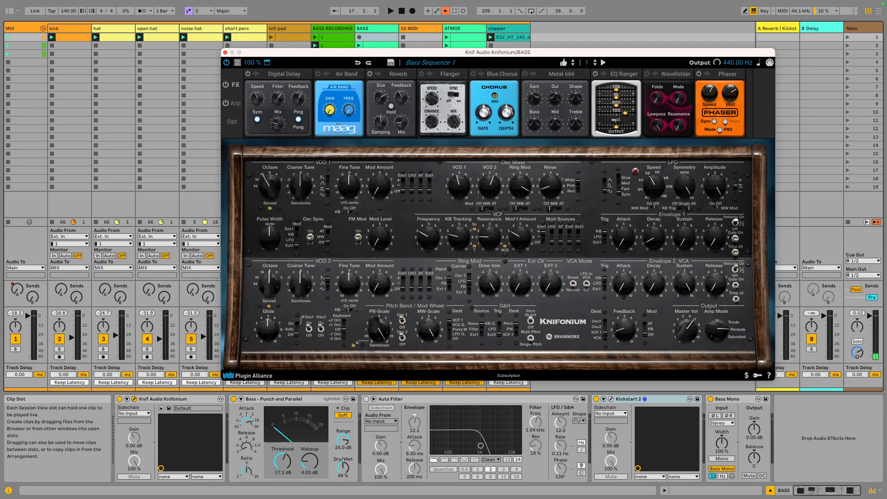
- Switch VCO 1's FM Mod and raise its Mod Level, and readjust the noise level and Envelope 1's attack
left_click(358, 237)
left_click_drag(379, 237, 379, 213)
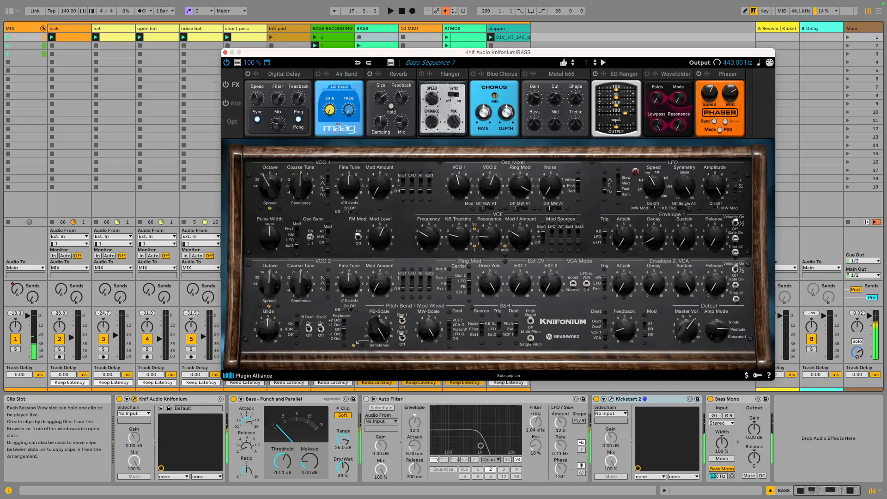
mouse_move(550, 186)
left_mouse_down()
mouse_move(550, 157)
mouse_move(550, 171)
left_mouse_up()
mouse_move(623, 238)
left_mouse_down()
mouse_move(623, 223)
mouse_move(623, 244)
left_mouse_up()
- Adjust the EQ Ranger sliders and the Flanger mix in Knifonium's effects, and close the plug-in window
mouse_move(625, 112)
left_mouse_down()
mouse_move(615, 113)
mouse_move(623, 89)
mouse_move(615, 89)
mouse_move(625, 98)
mouse_move(603, 98)
mouse_move(625, 105)
mouse_move(616, 106)
left_mouse_up()
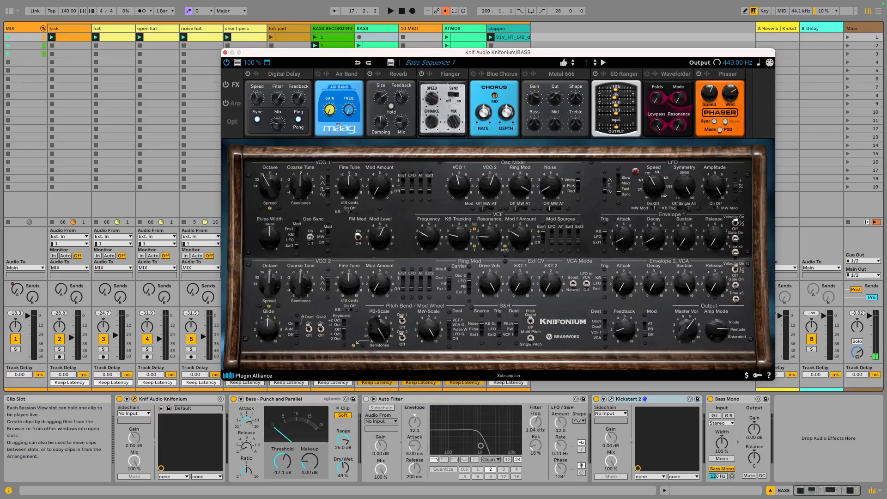
left_click_drag(453, 122, 454, 153)
left_click_drag(454, 122, 453, 81)
mouse_move(454, 122)
left_mouse_down()
mouse_move(454, 130)
mouse_move(432, 117)
mouse_move(432, 89)
mouse_move(454, 116)
mouse_move(454, 105)
left_mouse_up()
left_click(225, 52)
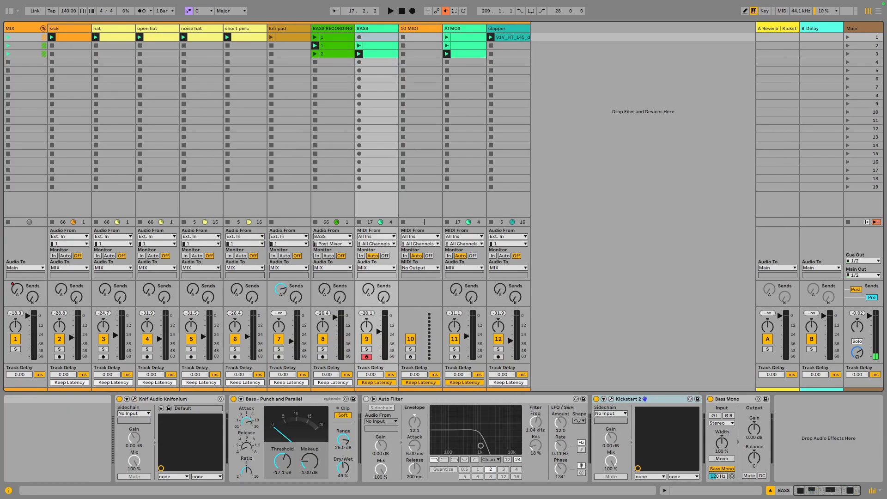
- Enable Auto Filter on the BASS track with its cutoff at 1.28 kHz and LFO amount at 12.4
left_click(408, 399)
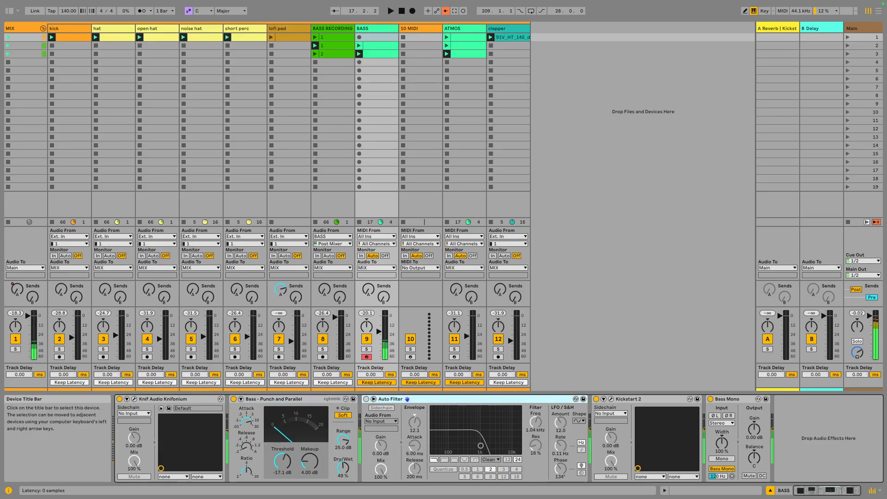
left_click(366, 399)
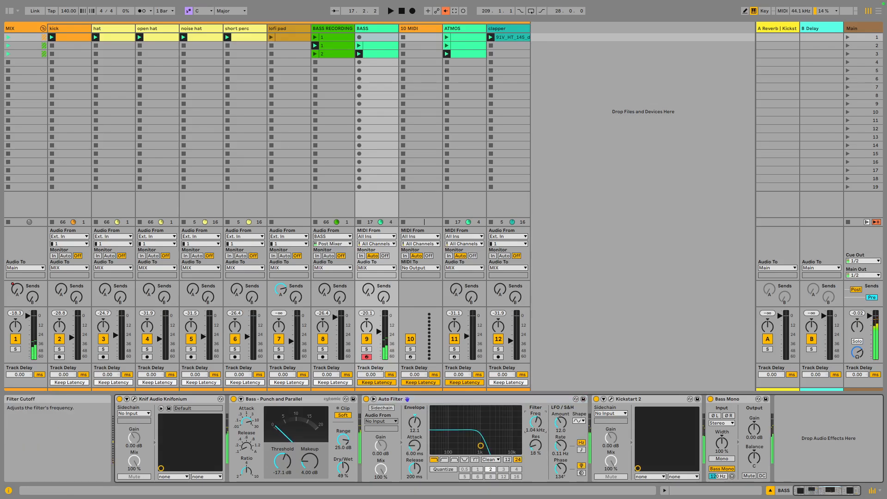
left_click_drag(481, 446, 484, 446)
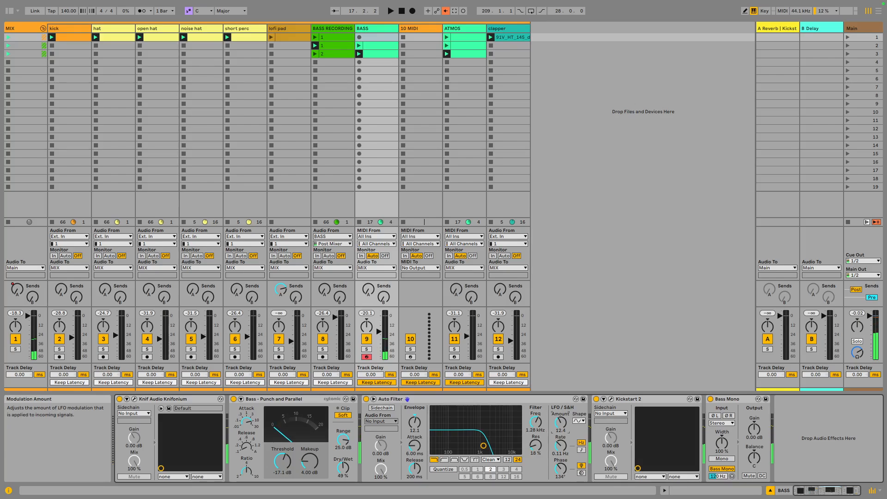
left_click_drag(561, 421, 560, 420)
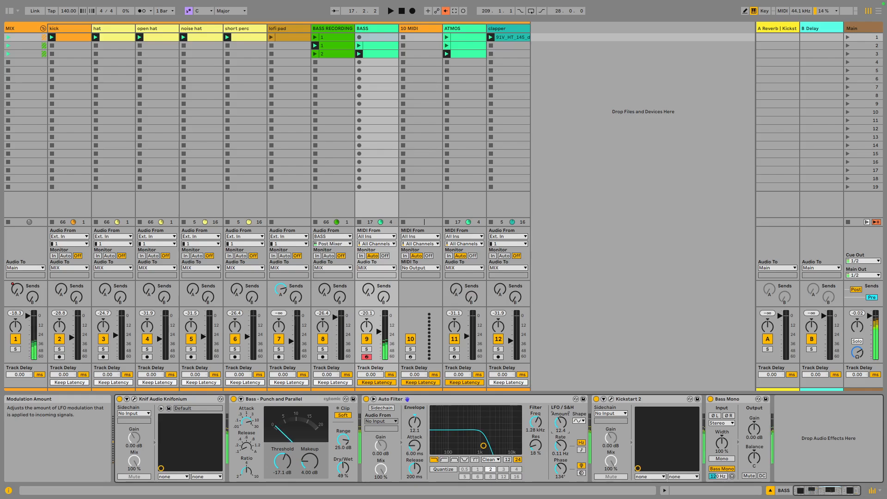
- Try a different Auto Filter LFO phase and undo it, and compare the sound with Bass Mono bypassed and re-enabled
left_click_drag(560, 468, 561, 448)
key("ctrl+z")
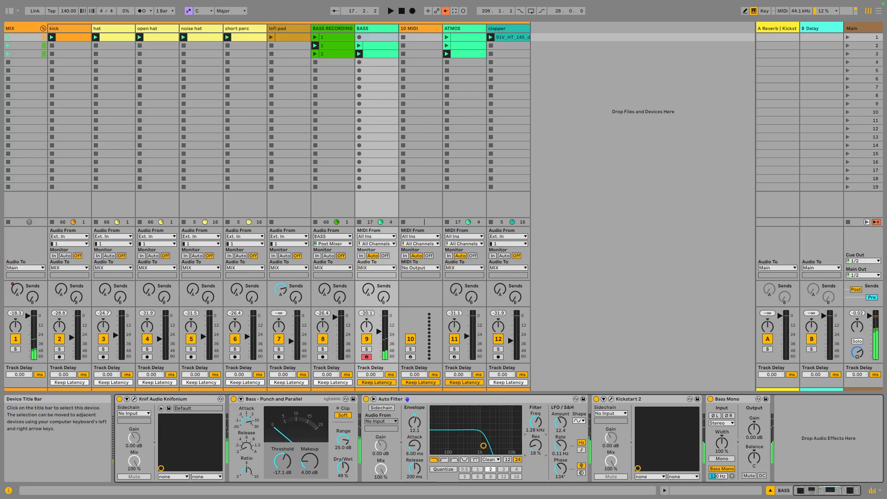
left_click(711, 399)
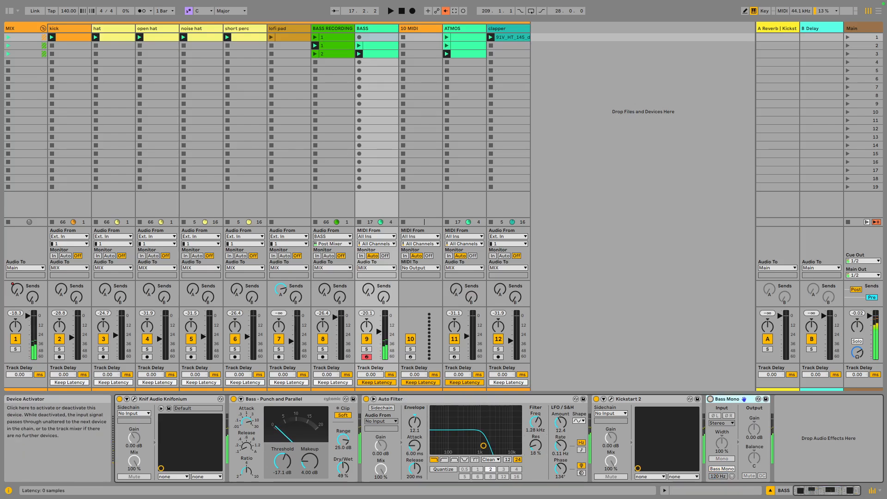
left_click(711, 399)
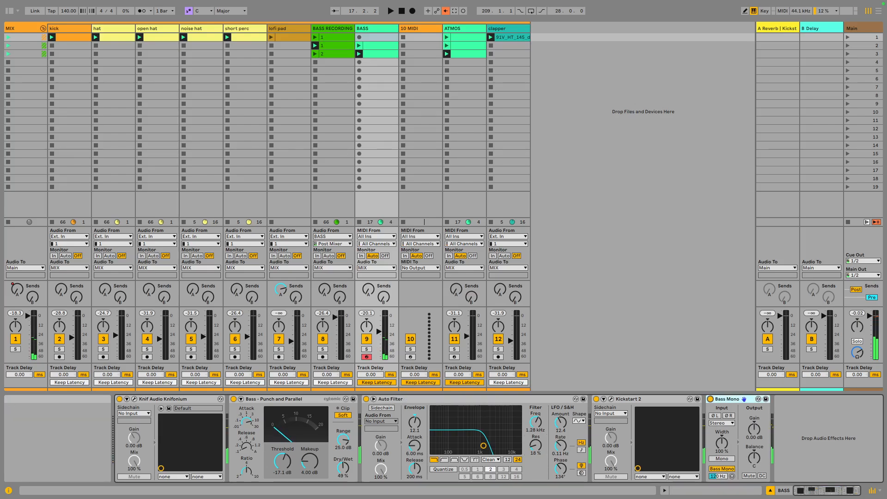
- Show the browser, find EQ Eight among the audio effects, and add it at the end of the BASS track's device chain
left_click(8, 10)
scroll(206, 231, "down", 5)
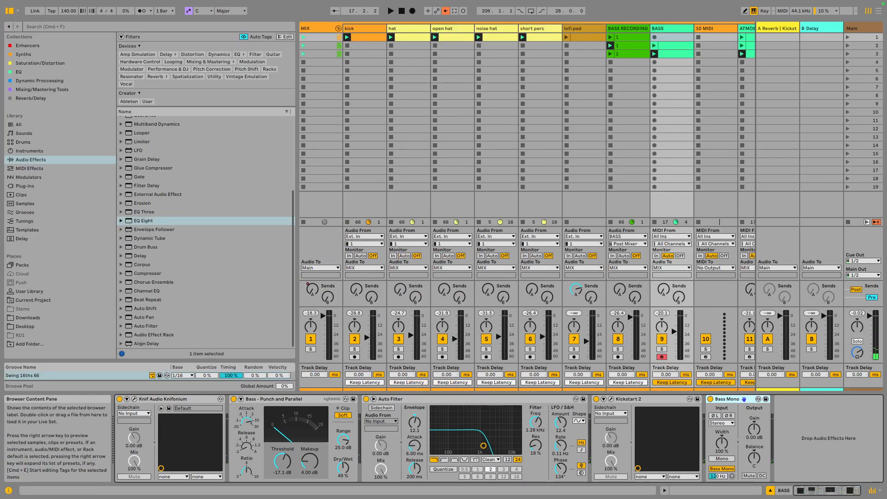
scroll(205, 231, "up", 6)
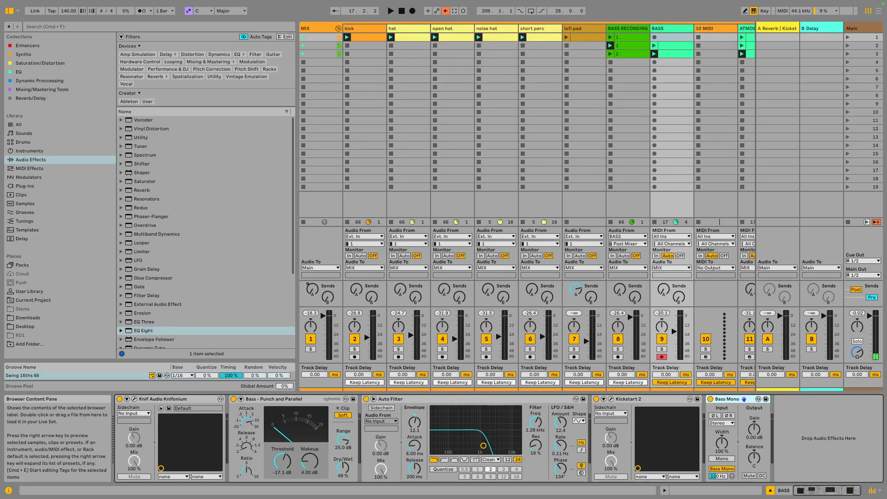
left_click(121, 226)
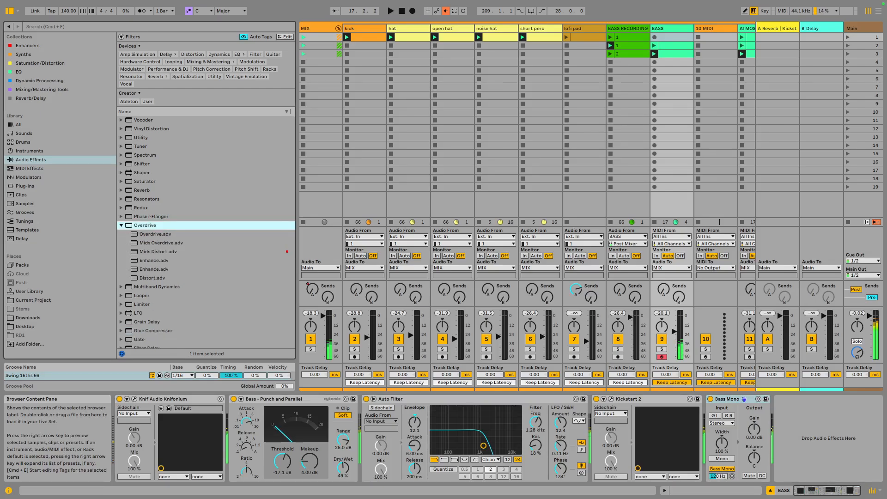
key("Left")
key("Down")
key("Down")
key("Down")
key("Down")
key("Down")
key("Down")
key("Down")
key("Down")
key("Down")
key("Down")
key("Down")
key("Down")
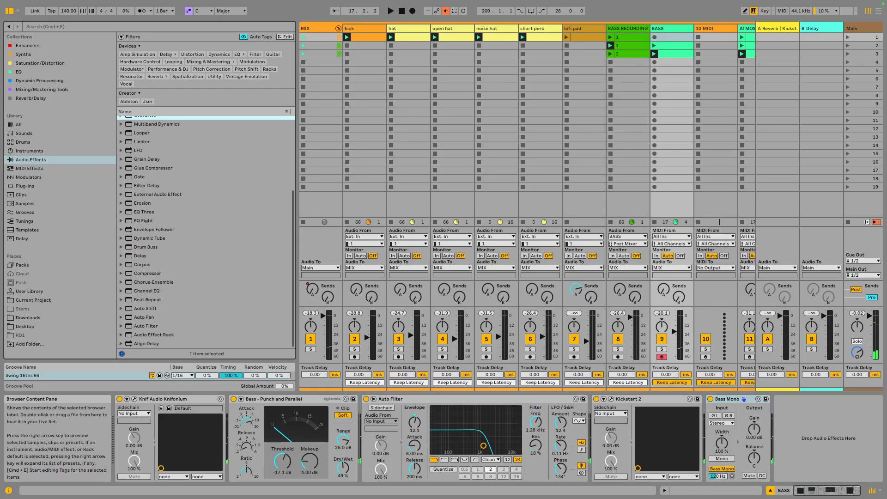
key("Return")
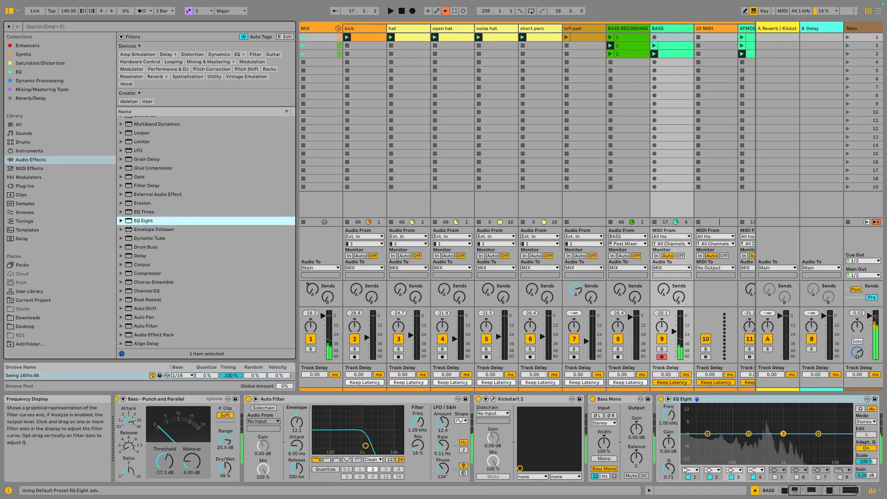
- Make EQ Eight's band 1 a low-cut filter at 206 Hz with a Q of 0.78
left_click(691, 470)
left_click(690, 422)
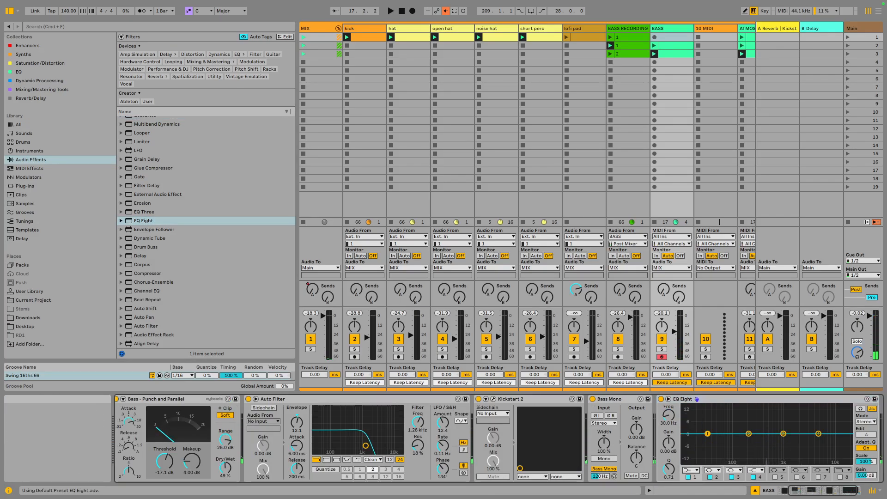
left_click_drag(669, 416, 669, 393)
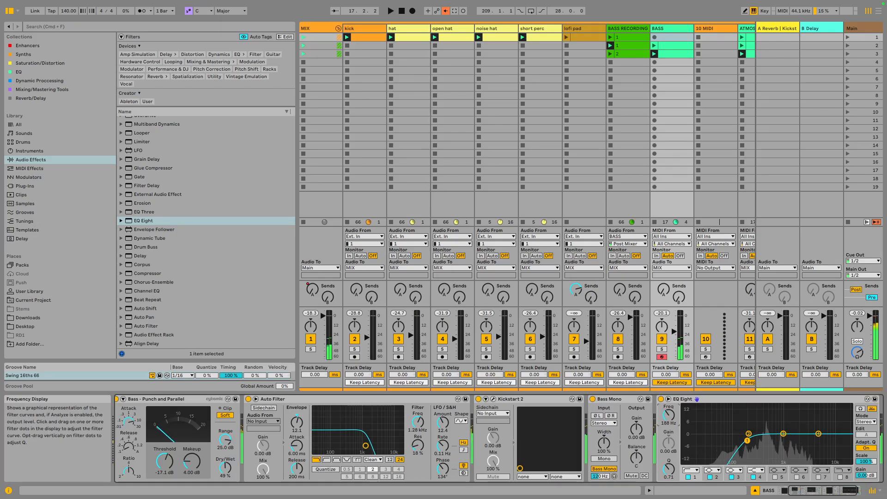
mouse_move(747, 441)
left_mouse_down()
mouse_move(765, 439)
mouse_move(749, 439)
left_mouse_up()
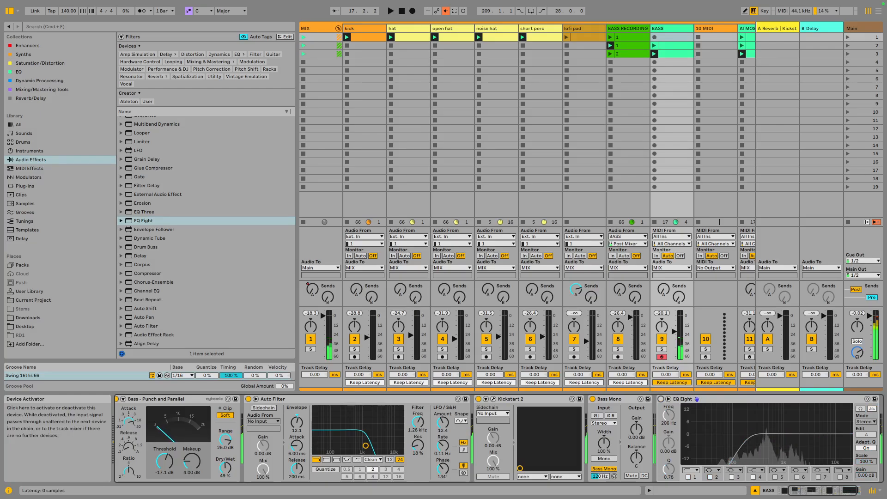
- Select the BASS RECORDING track to inspect its EQ Eight and sidechained Compressor, and play the set in short bursts
scroll(662, 399, "left", 5)
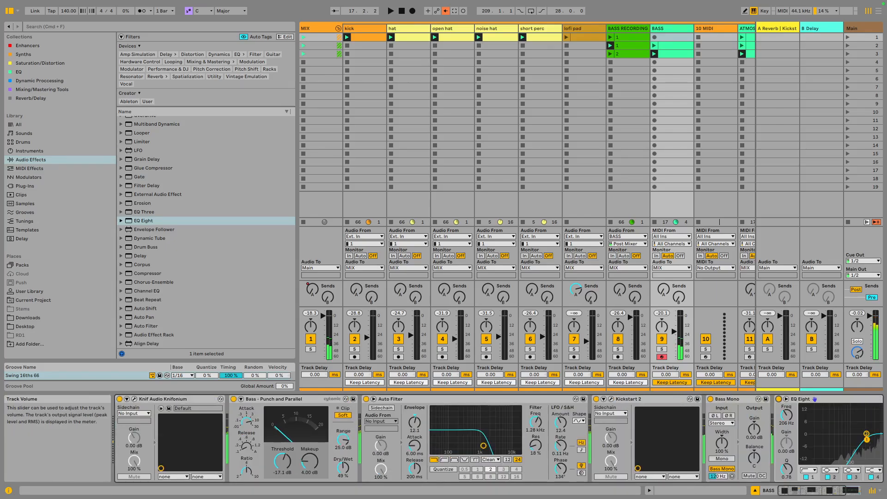
scroll(647, 162, "right", 5)
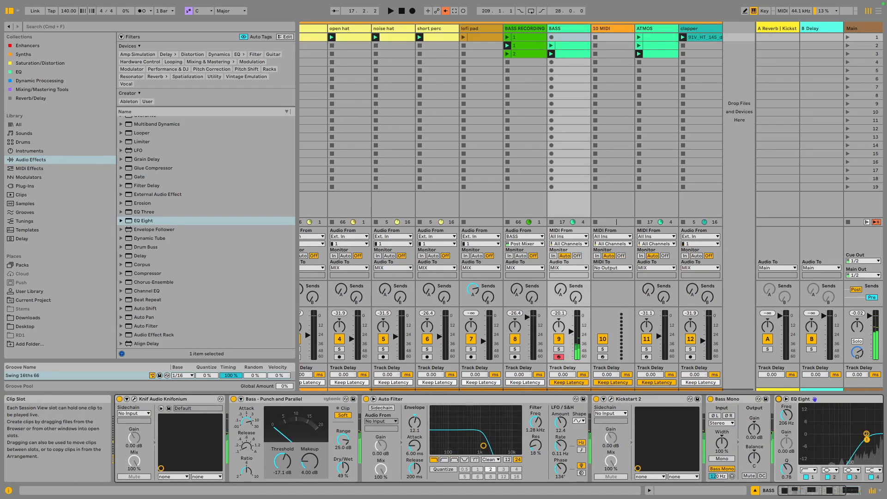
left_click(569, 112)
left_click(525, 29)
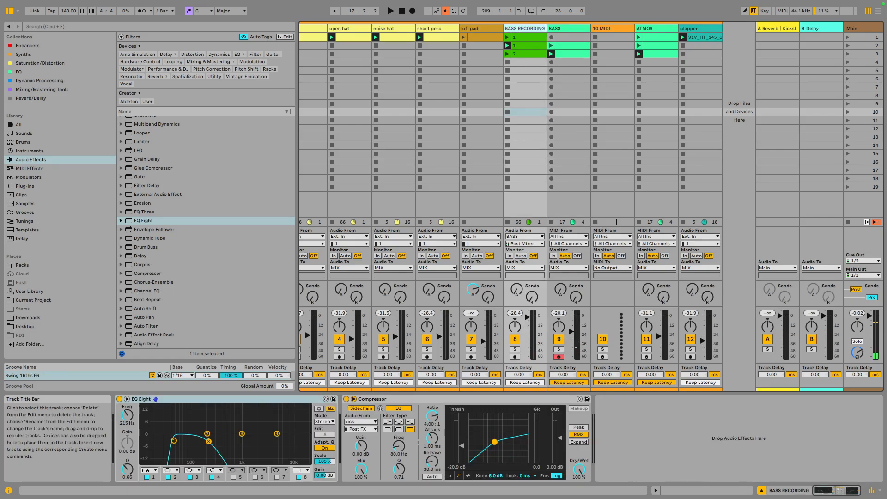
key("space")
key("space")
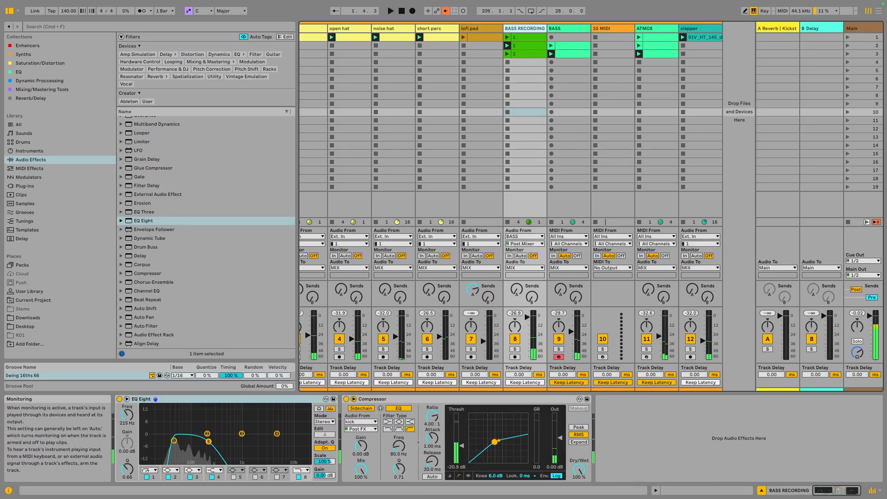
key("space")
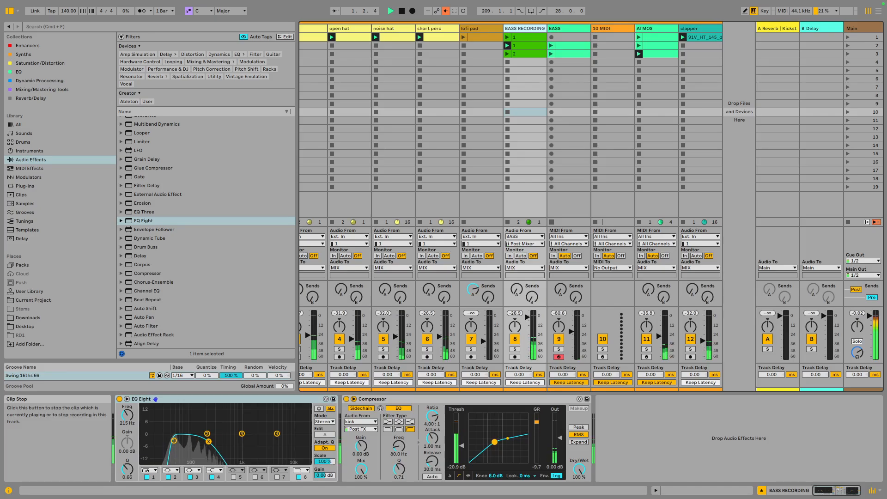
key("space")
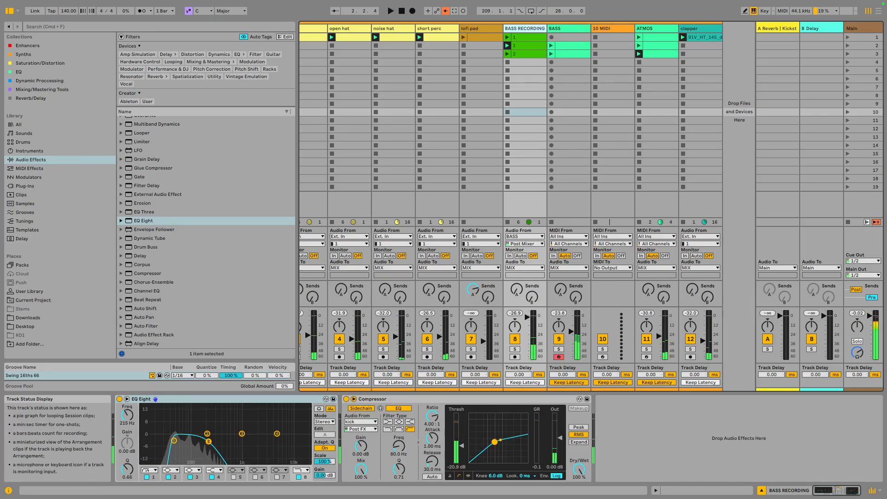
- Return to the BASS track's device chain and reopen the Knifonium plug-in window
scroll(536, 28, "left", 3)
left_click(536, 29)
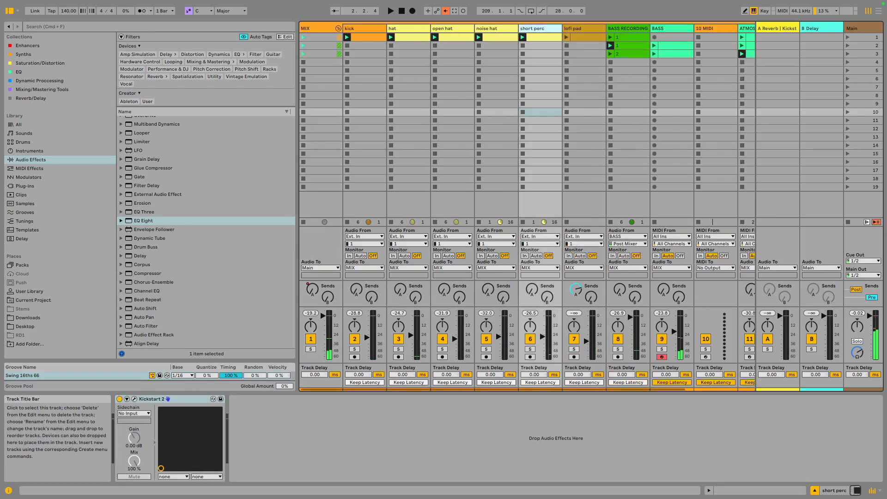
scroll(536, 92, "right", 3)
left_click(569, 37)
double_click(569, 29)
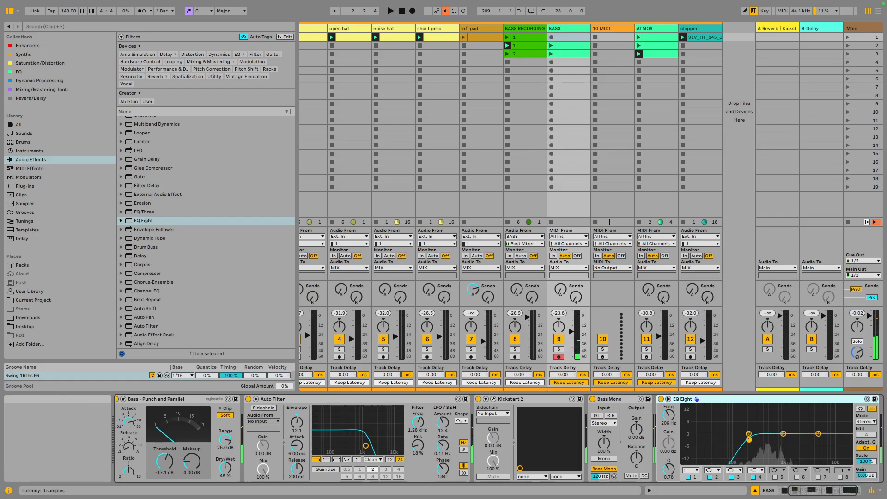
scroll(499, 439, "left", 3)
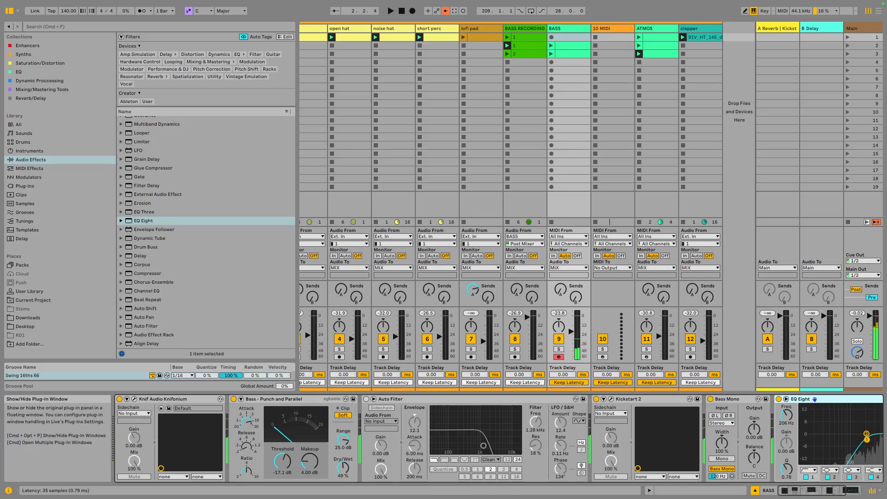
left_click(134, 399)
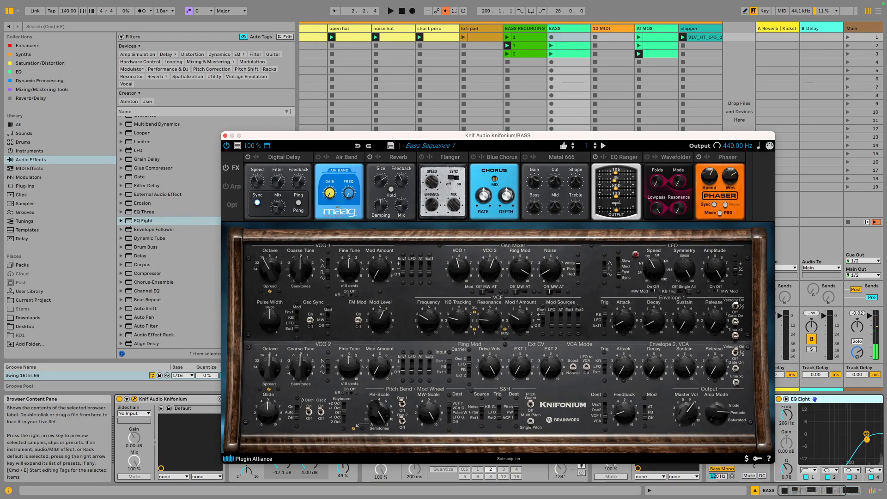
- Adjust the Digital Delay's Ping Pong switch and the Reverb's Feedback in Knifonium's effects row
left_click(299, 202)
mouse_move(402, 180)
left_click_drag(401, 180, 401, 187)
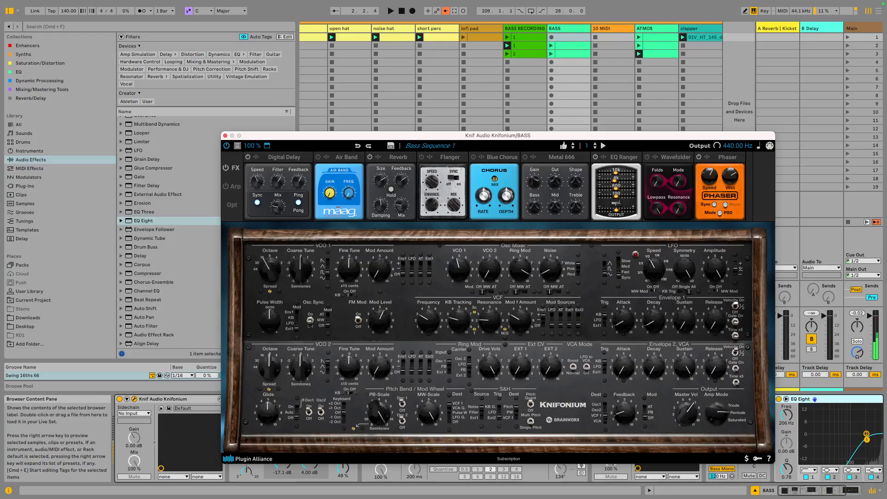
- Raise VCO 1's FM Mod Level in Knifonium, shorten Envelope 1's attack, and close the plug-in window
left_click_drag(380, 320, 380, 300)
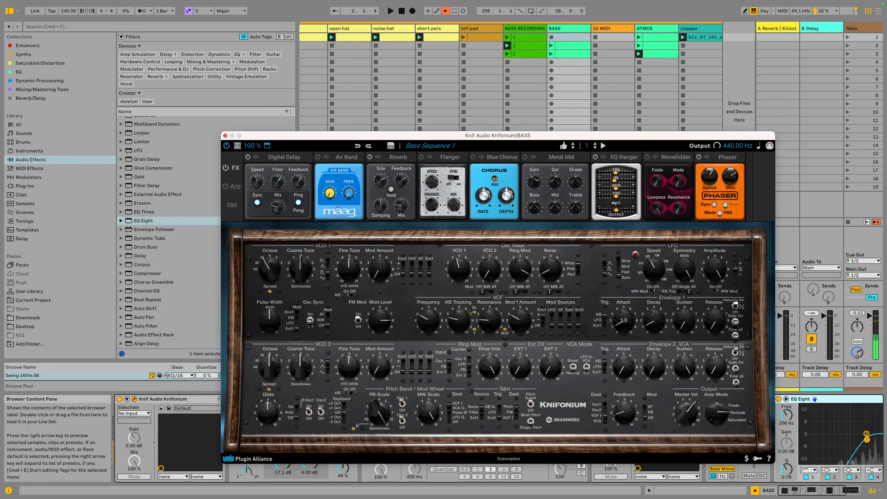
left_click_drag(624, 319, 623, 332)
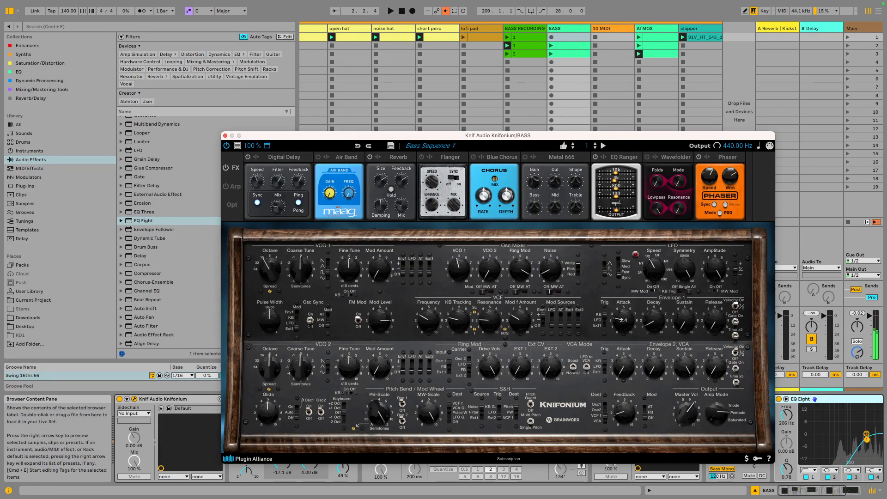
left_click_drag(623, 333, 624, 339)
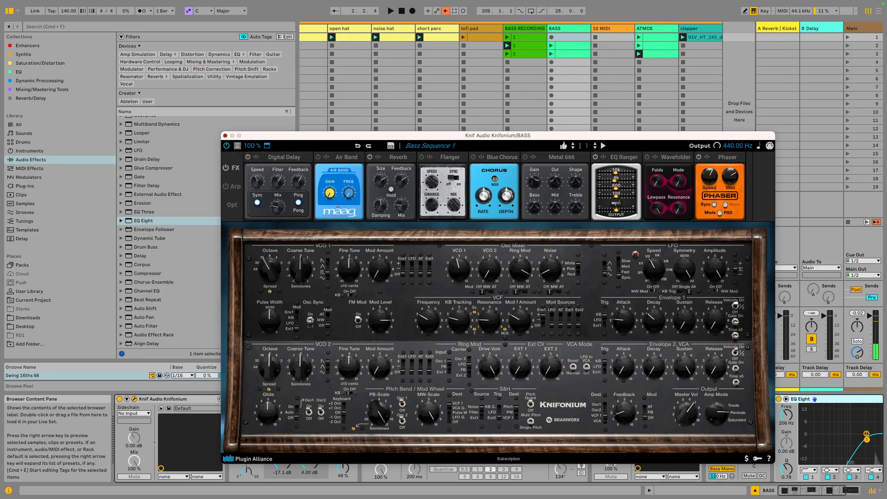
left_click(225, 136)
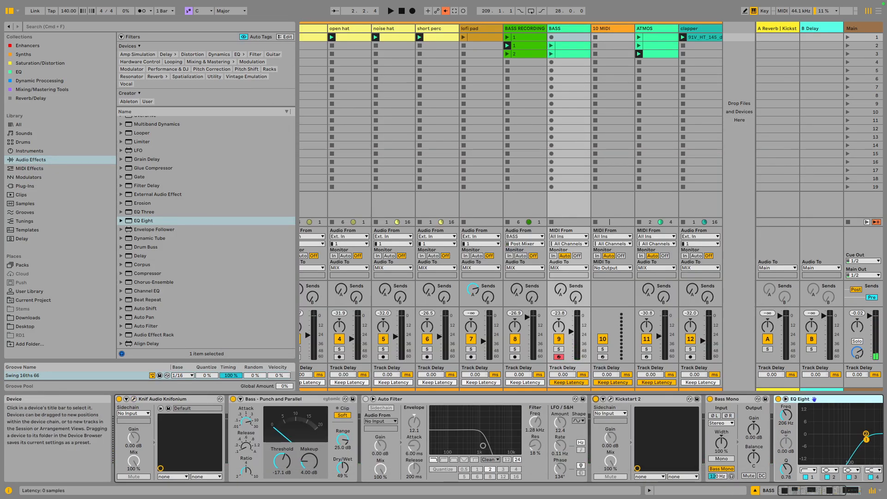
- Set the Makeup gain of the Bass - Punch and Parallel compressor on the BASS track to 5.56 dB
scroll(623, 436, "right", 5)
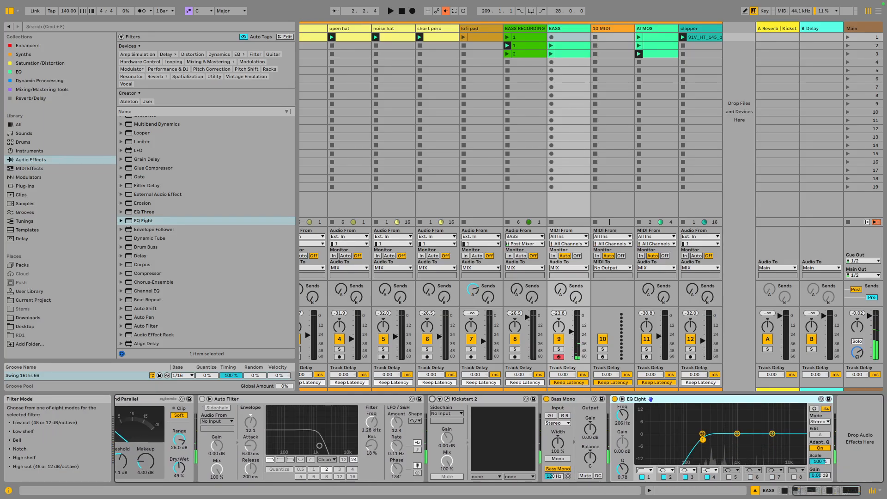
scroll(499, 437, "left", 5)
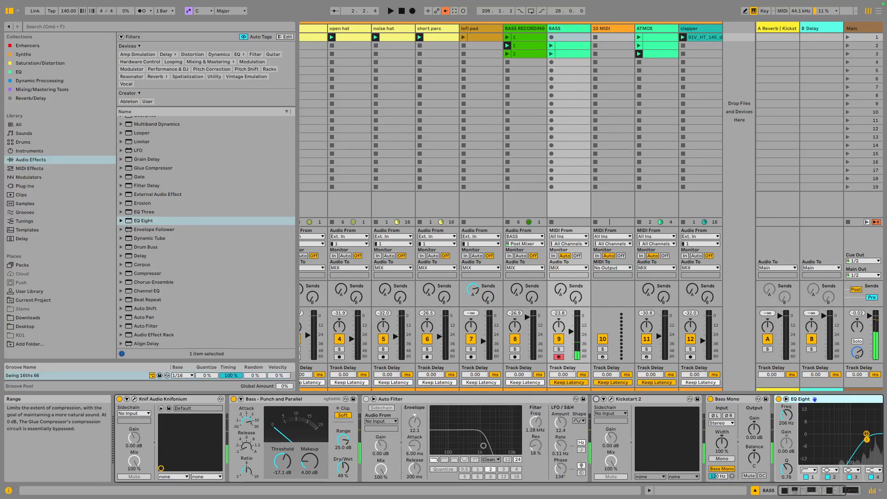
left_click_drag(310, 461, 310, 454)
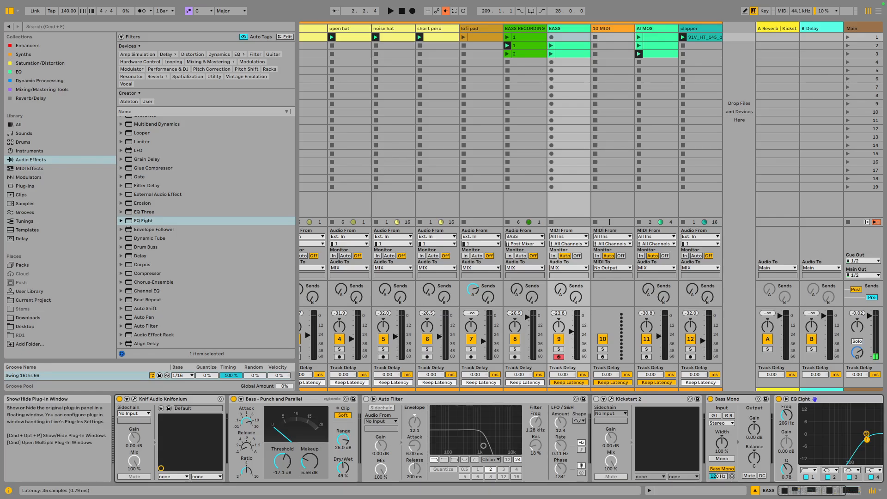
- Reopen Knifonium, reduce its output Feedback, audition the Amp Mode settings, and close the plug-in window
left_click(134, 399)
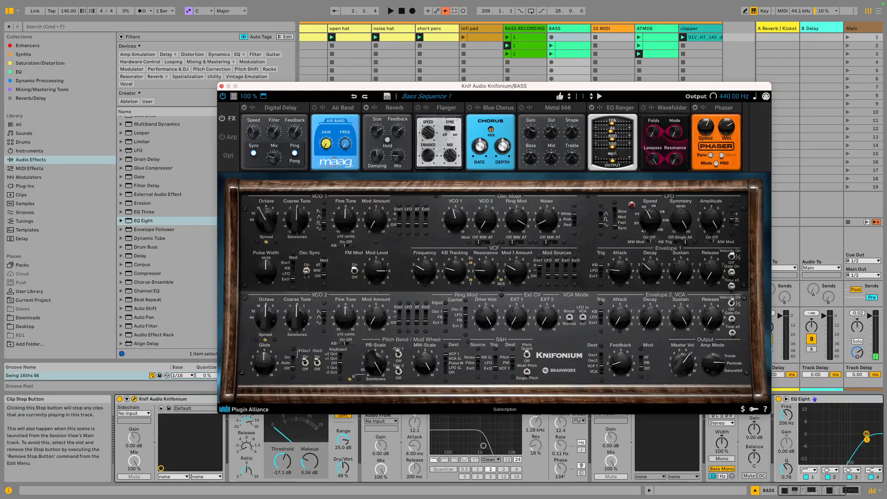
left_click_drag(621, 363, 621, 383)
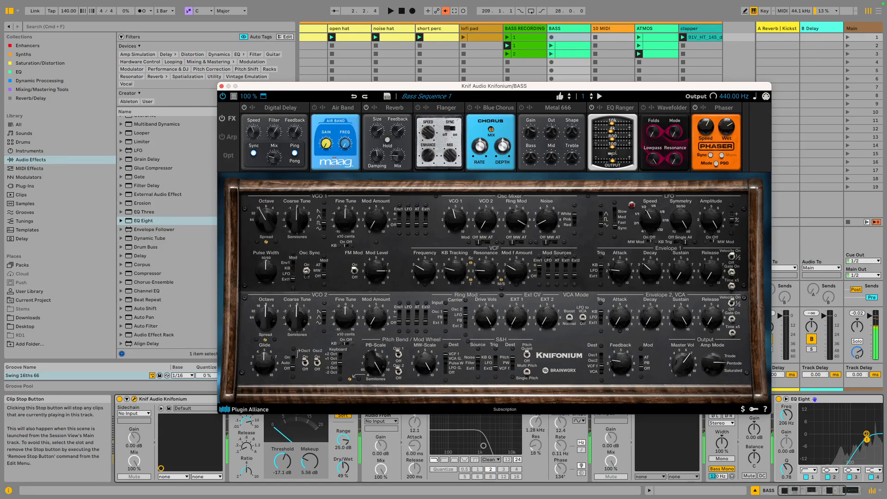
mouse_move(713, 363)
left_mouse_down()
mouse_move(713, 372)
mouse_move(713, 354)
left_mouse_up()
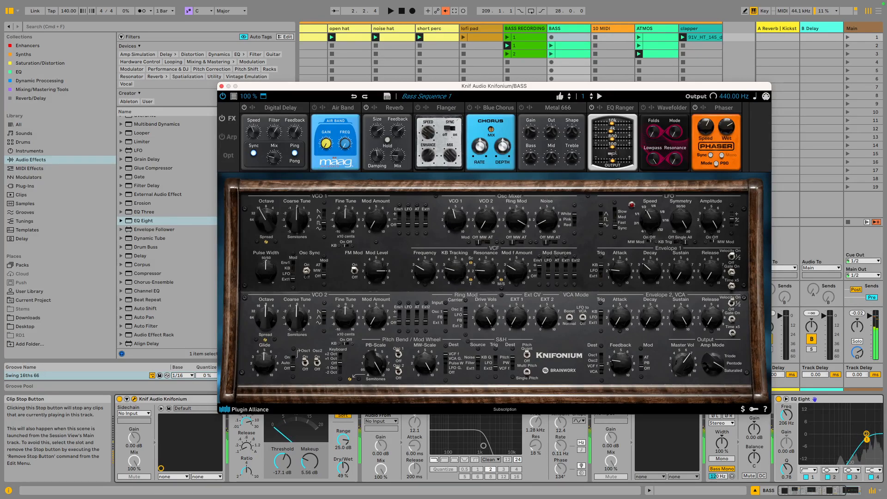
left_click_drag(713, 363, 713, 372)
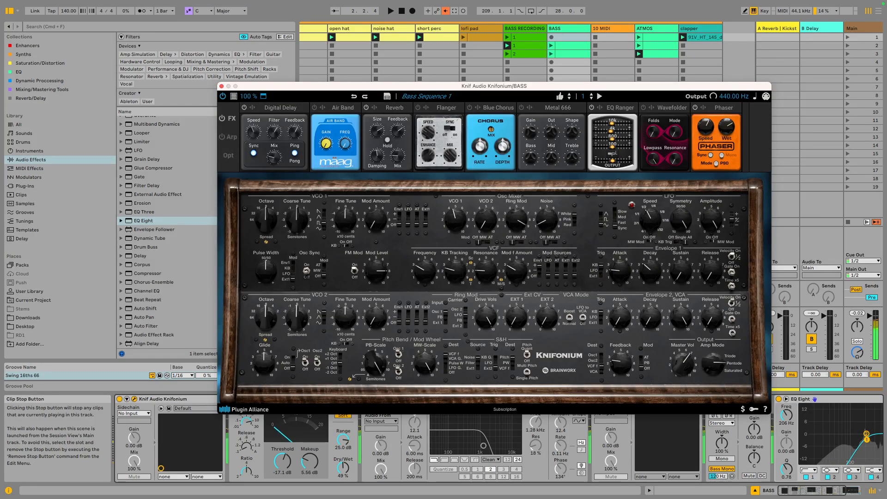
left_click(221, 86)
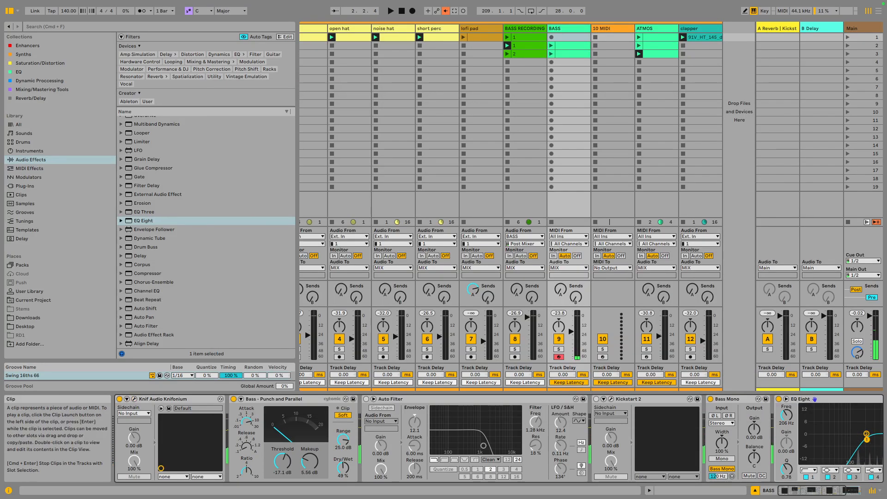
- Show the end of the BASS track's device chain and arm the track for recording
left_click(567, 29)
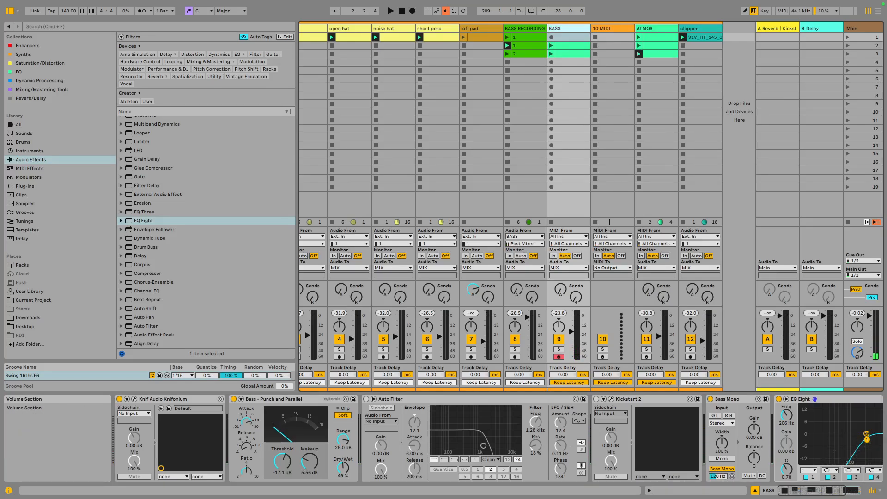
scroll(563, 432, "right", 5)
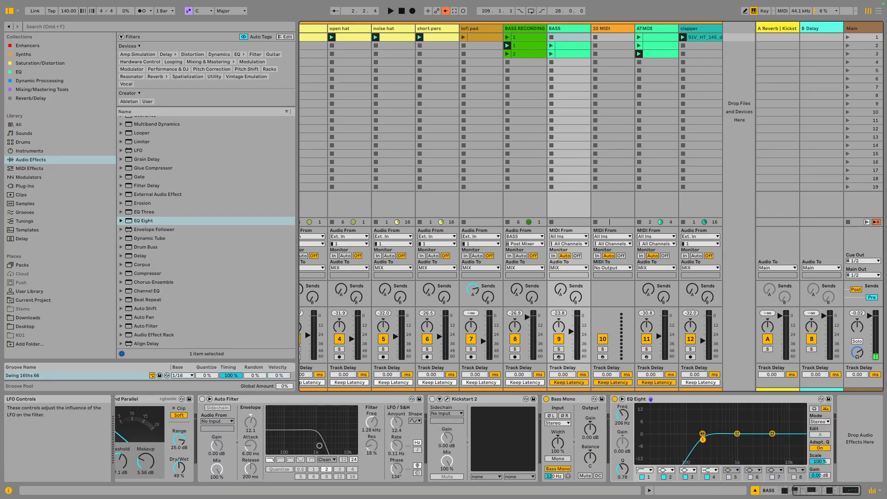
left_click(559, 357)
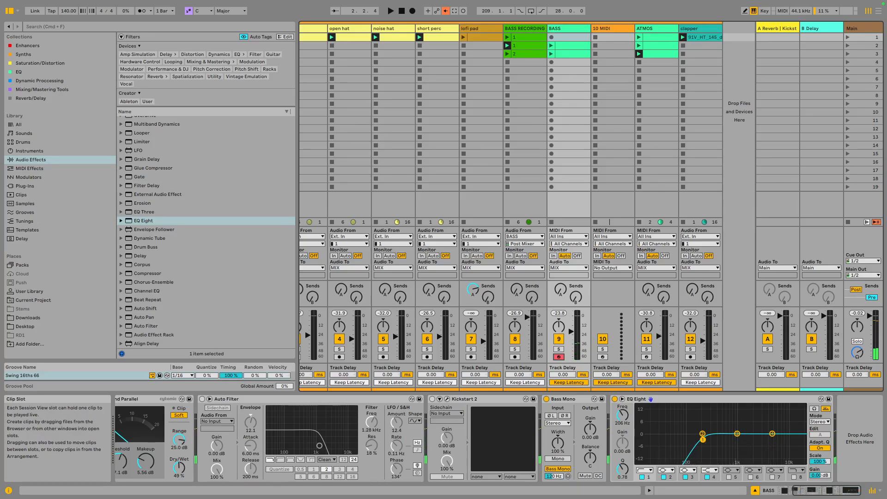
- Delete the two MIDI clips in the second and third slots of the BASS track
left_click(572, 54)
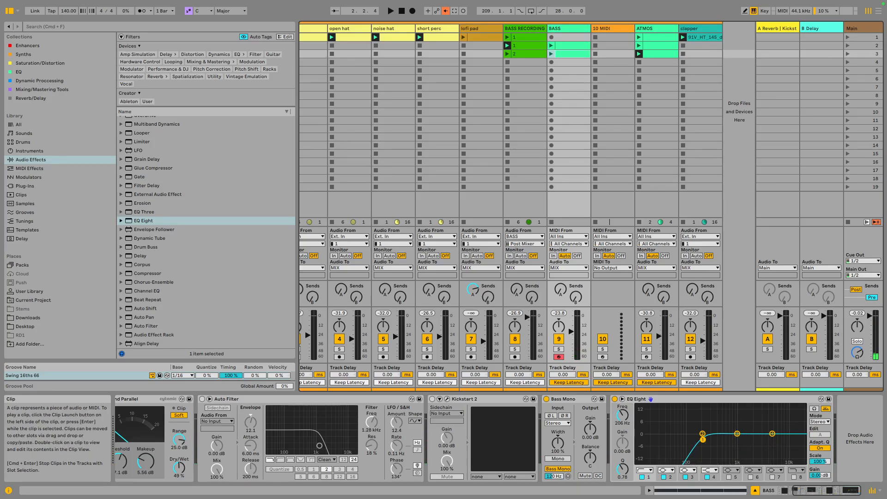
key("Delete")
left_click(572, 46)
key("Delete")
- Create a one-bar MIDI clip in the BASS track's first slot and add a sixteenth-note A4 at 1.1.3
double_click(573, 37)
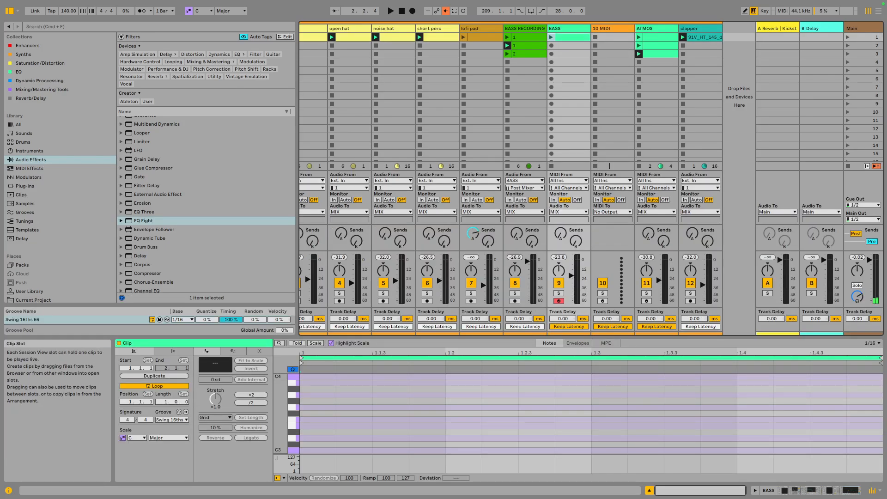
scroll(592, 414, "down", 4)
scroll(592, 413, "down", 15)
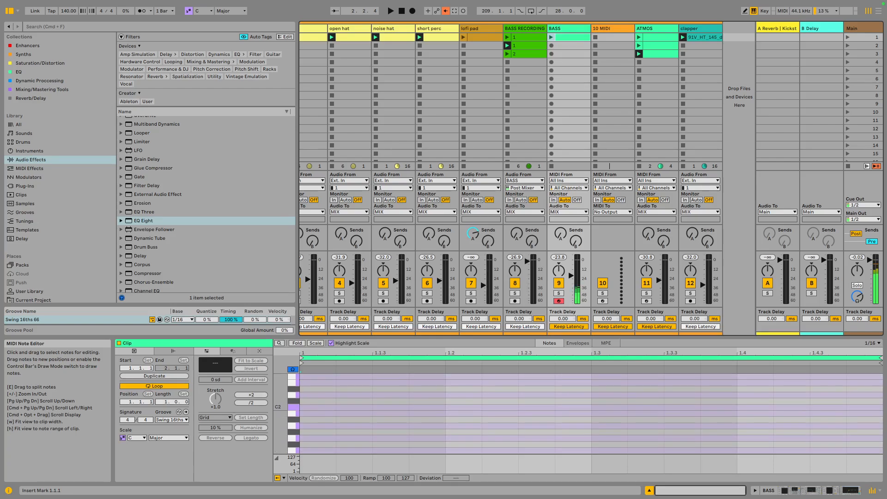
scroll(592, 414, "up", 20)
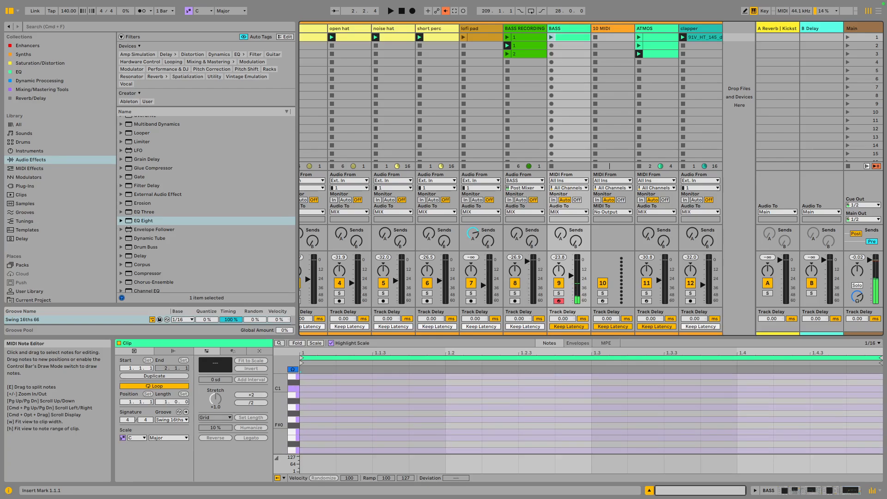
scroll(592, 414, "up", 2)
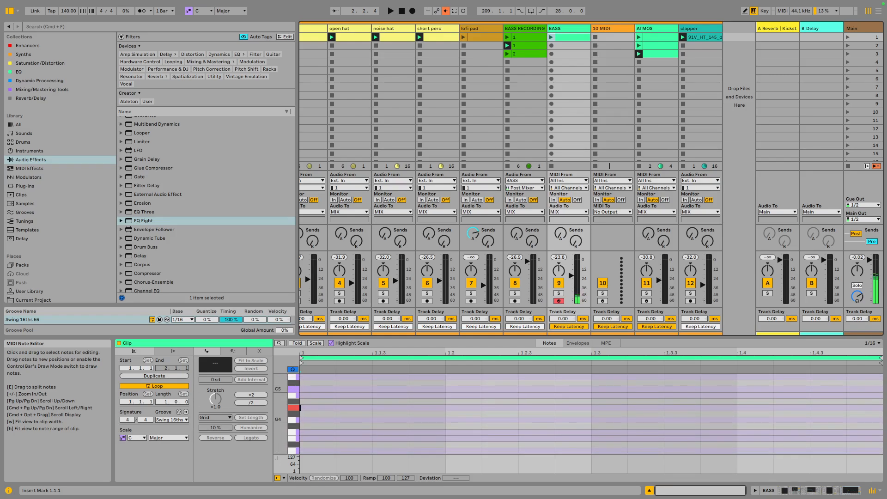
double_click(391, 410)
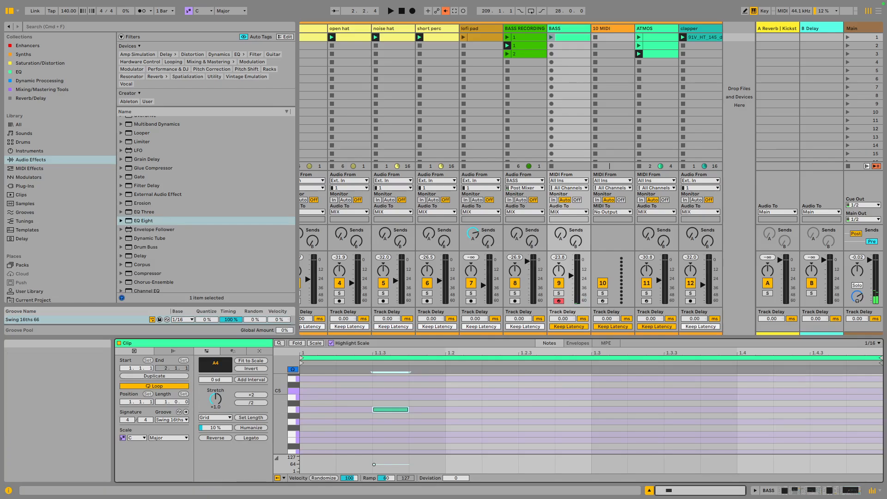
- Solo the BASS RECORDING and BASS tracks, start playback, and launch the new BASS clip
left_click(515, 293)
left_click(559, 293)
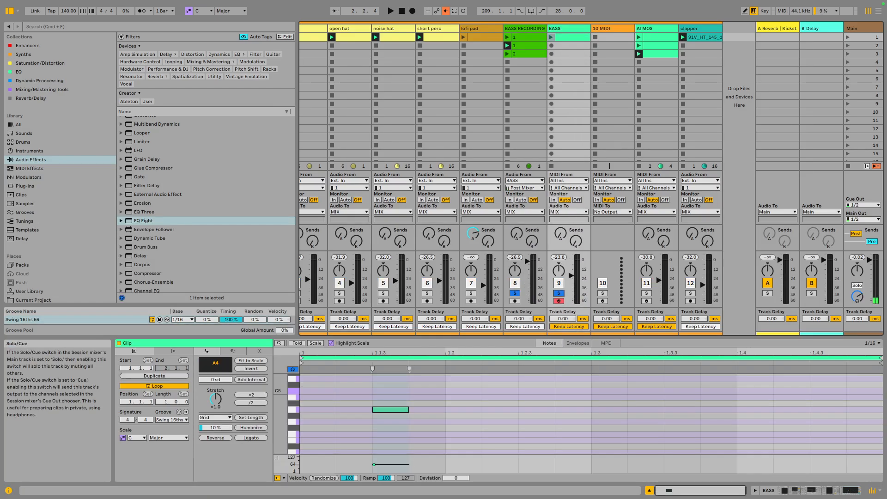
key("space")
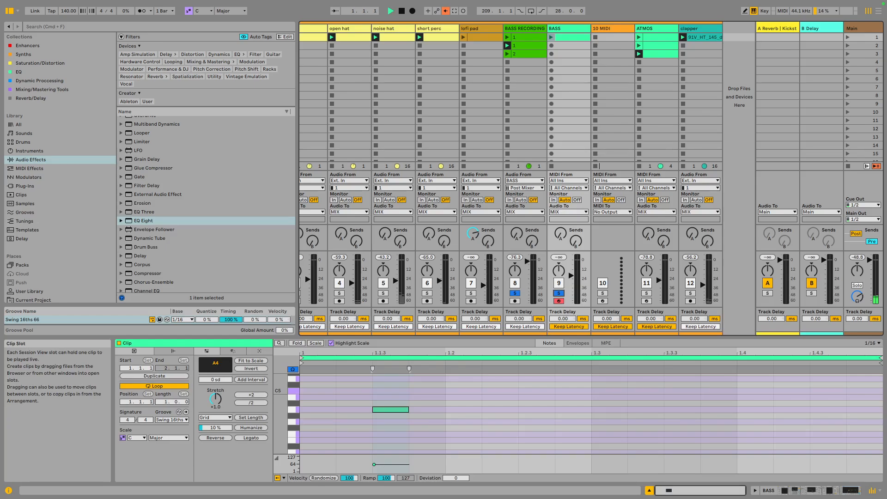
left_click(393, 409)
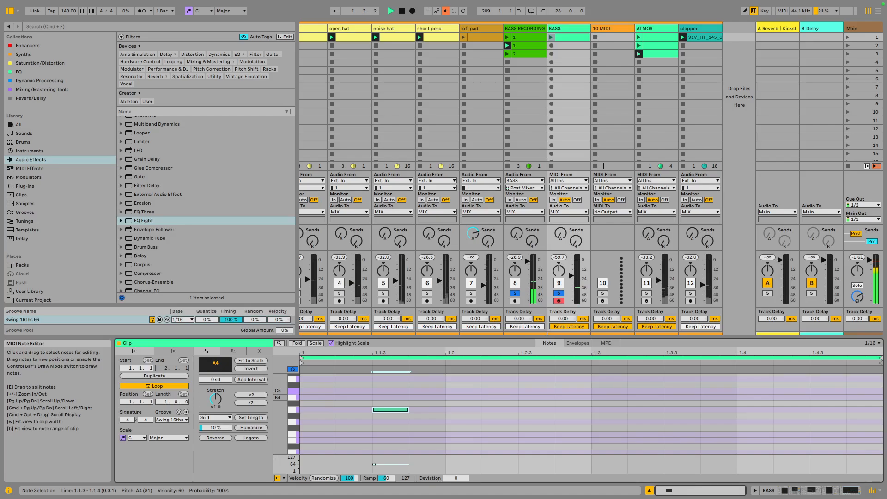
left_click(552, 37)
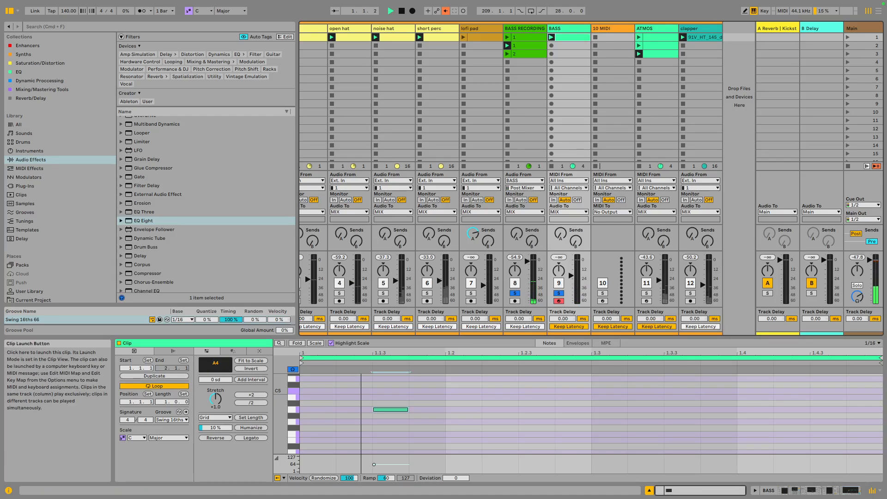
- Shift the A4 note along the grid to 1.2.3 and fine-tune its timing to sit slightly behind it
key("Right")
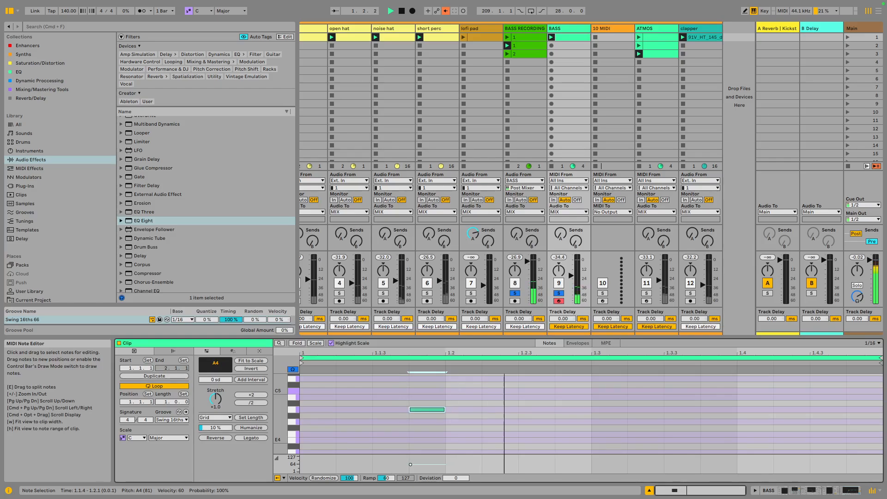
key("Right")
key("Right")
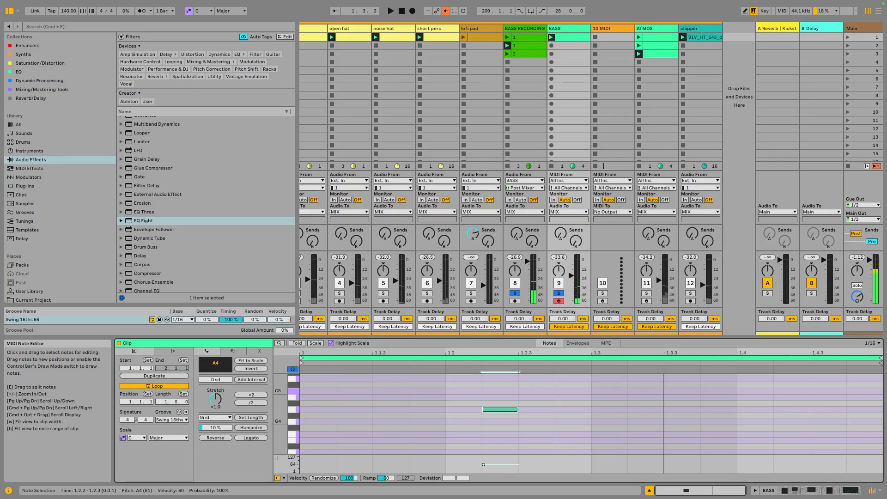
key("Right")
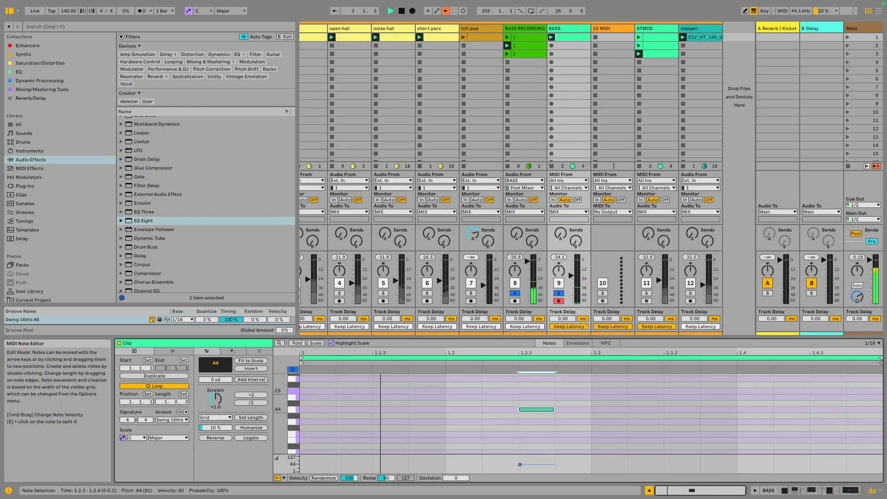
key("alt+Right")
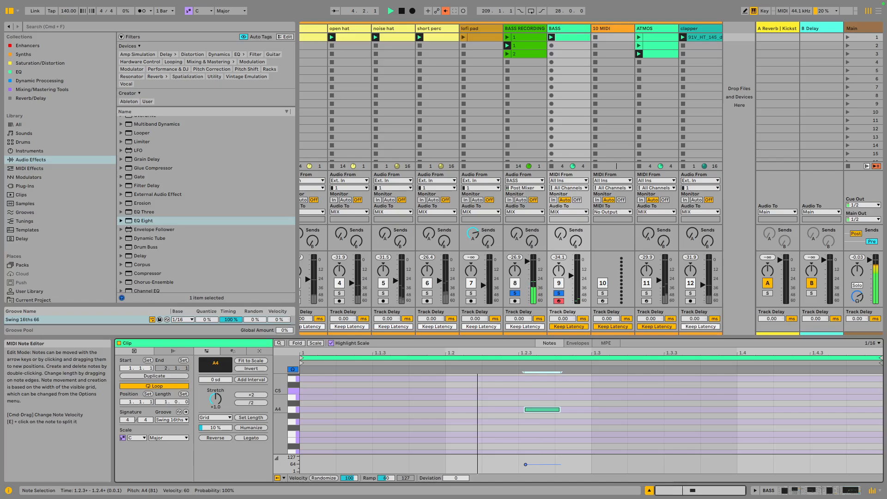
key("alt+Left")
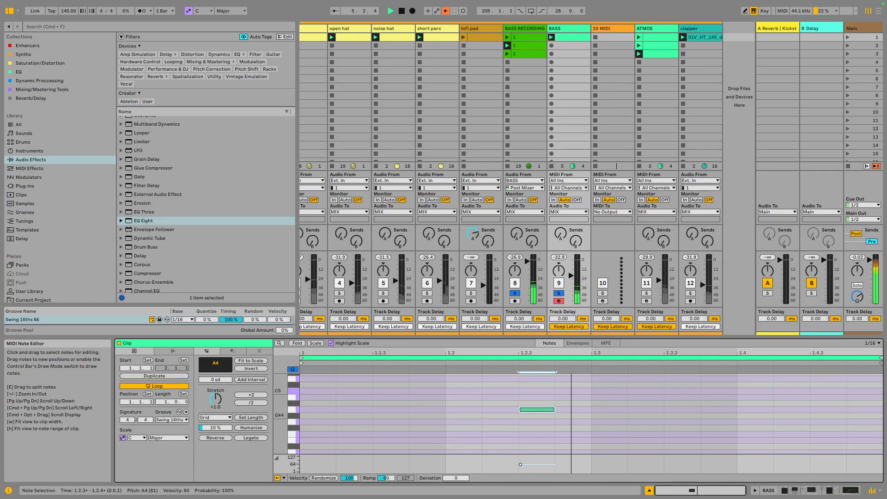
- Duplicate the clip's contents to two bars, extend the second A4 note to 2.4.1, and play it back
left_click(154, 376)
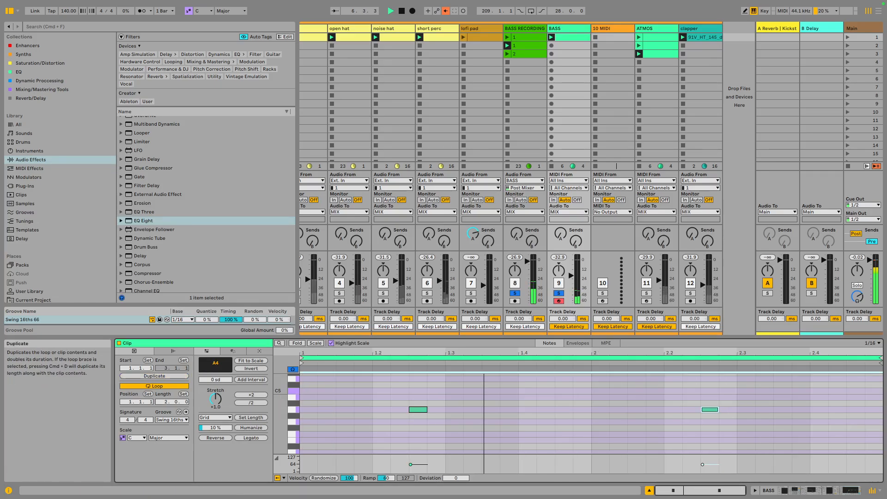
key("space")
left_click(710, 410)
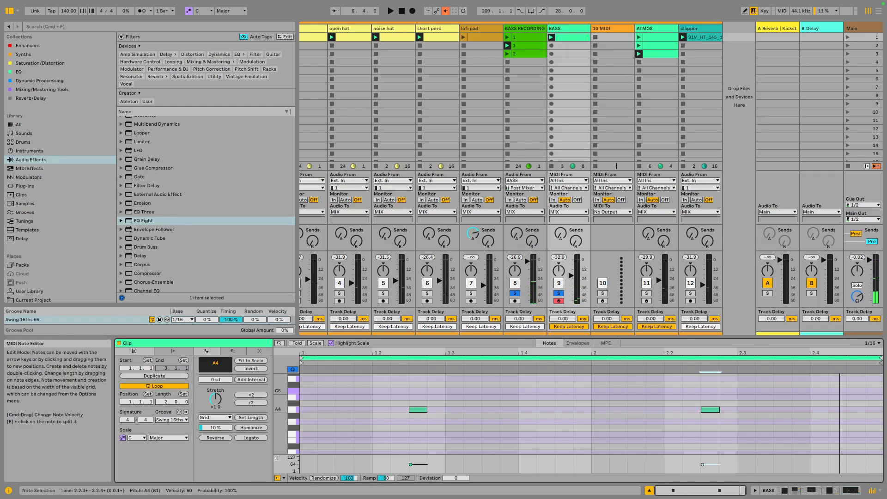
left_click_drag(719, 410, 809, 410)
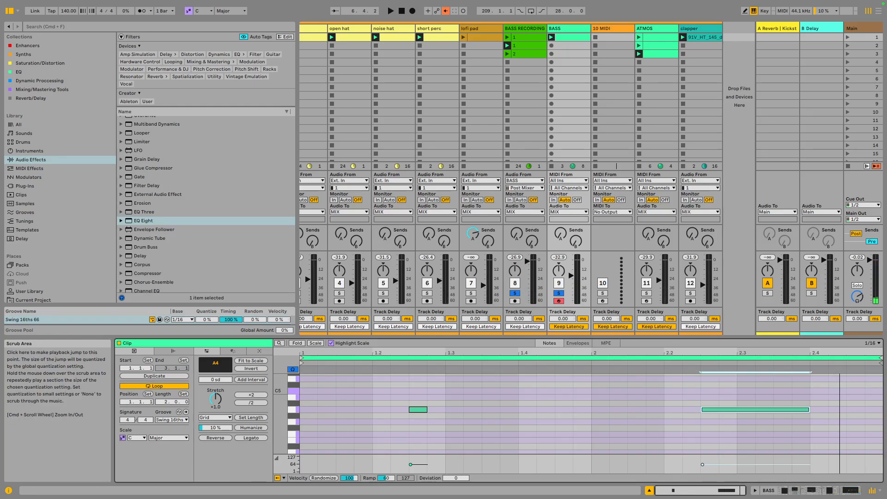
key("space")
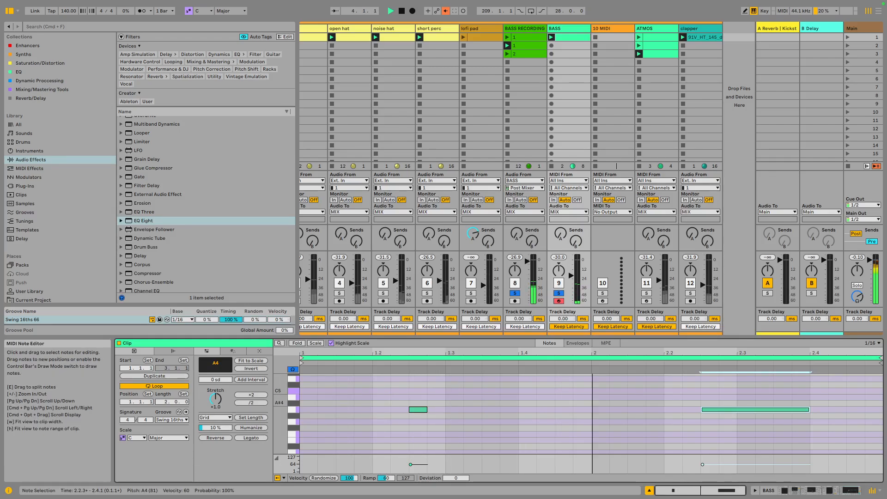
- Stop playback, compare the device chains of the BASS and BASS RECORDING tracks, and restart playback
key("space")
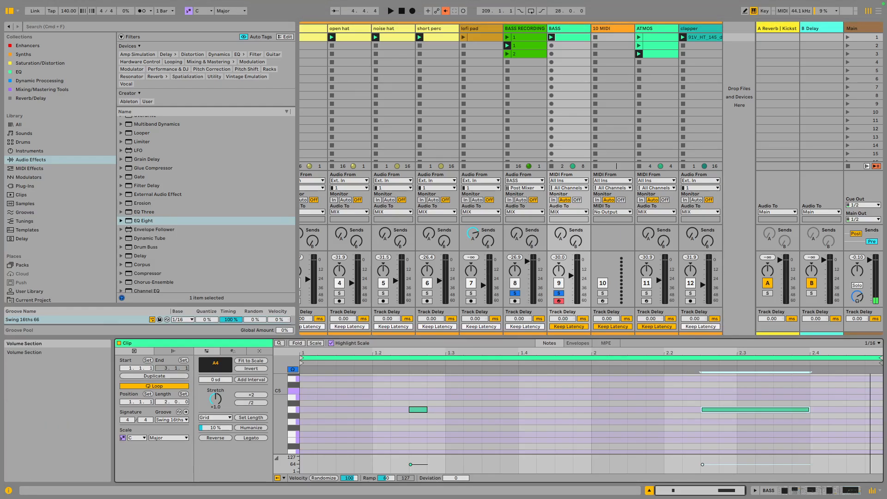
left_click(562, 28)
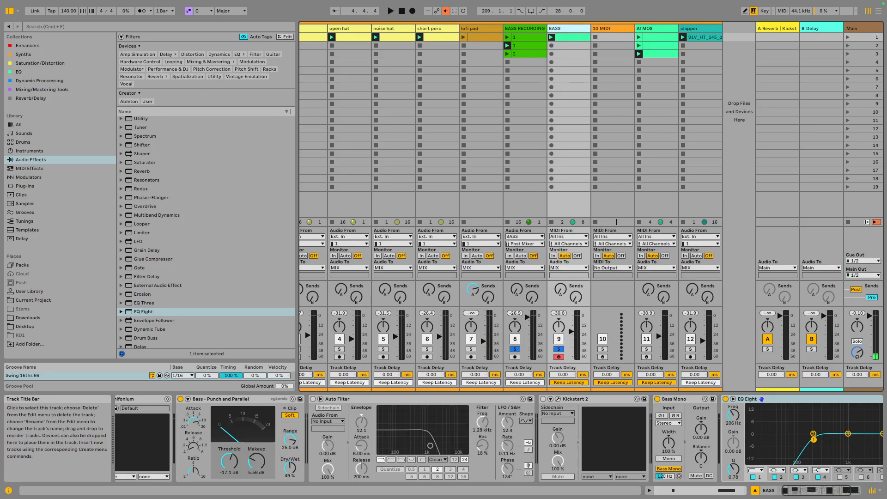
left_click(527, 37)
left_click(525, 28)
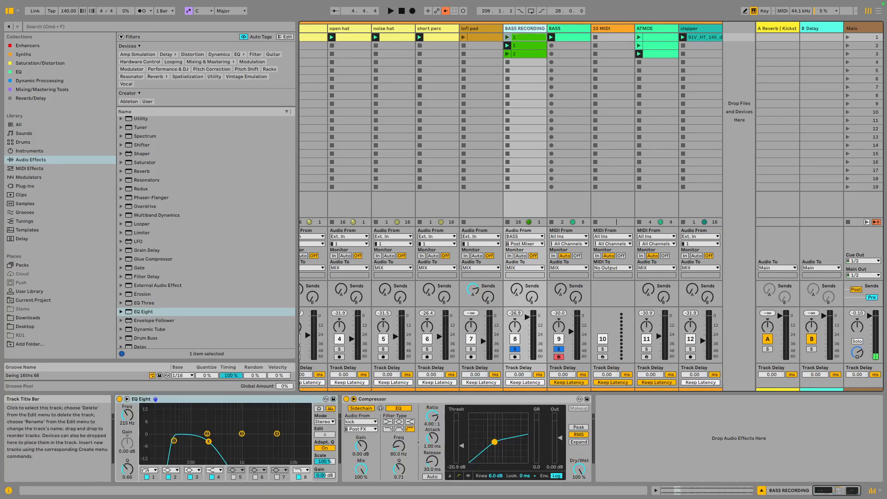
key("space")
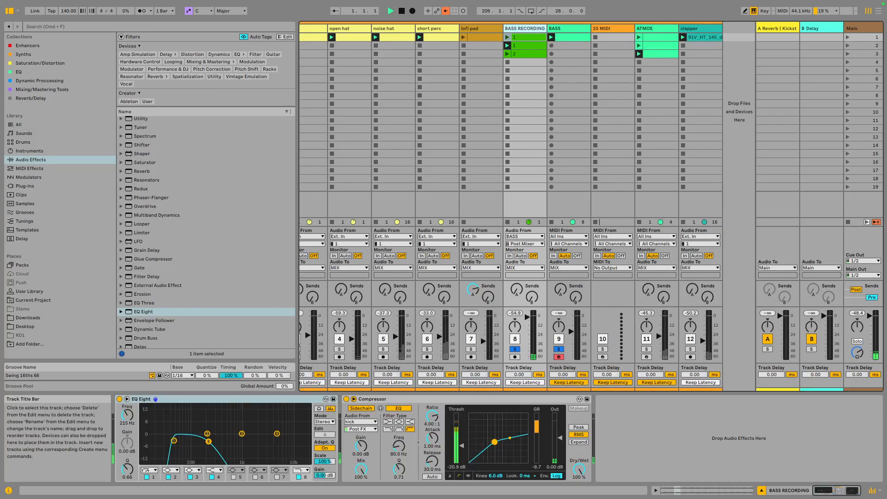
- Enable the Auto Filter on the BASS track and make it a high-pass with the cutoff at 117 Hz
double_click(571, 37)
key("shift+Tab")
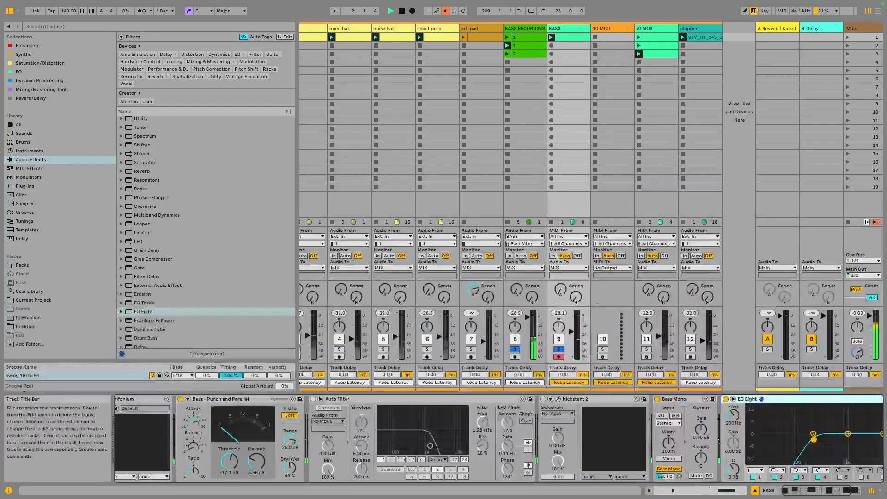
scroll(595, 439, "right", 4)
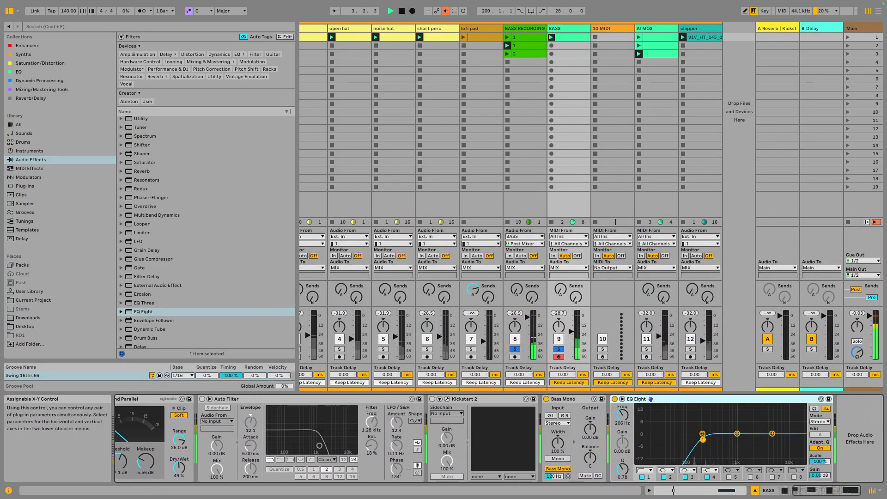
left_click(202, 399)
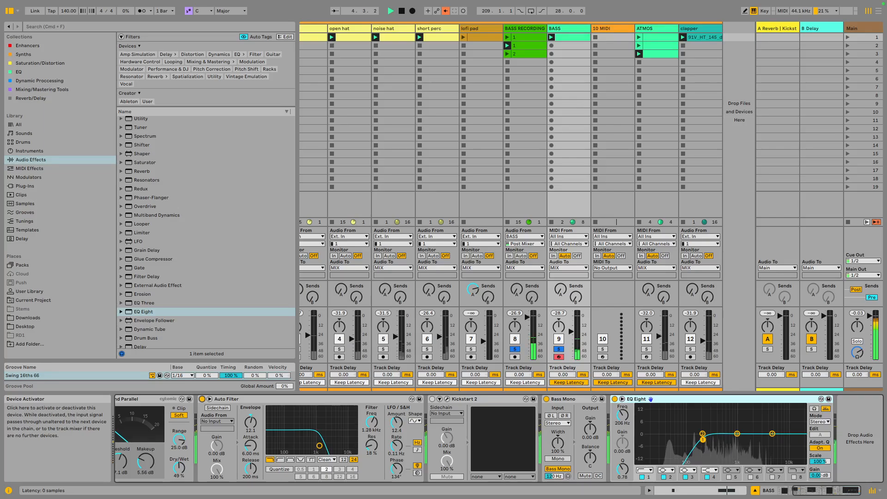
scroll(202, 398, "left", 7)
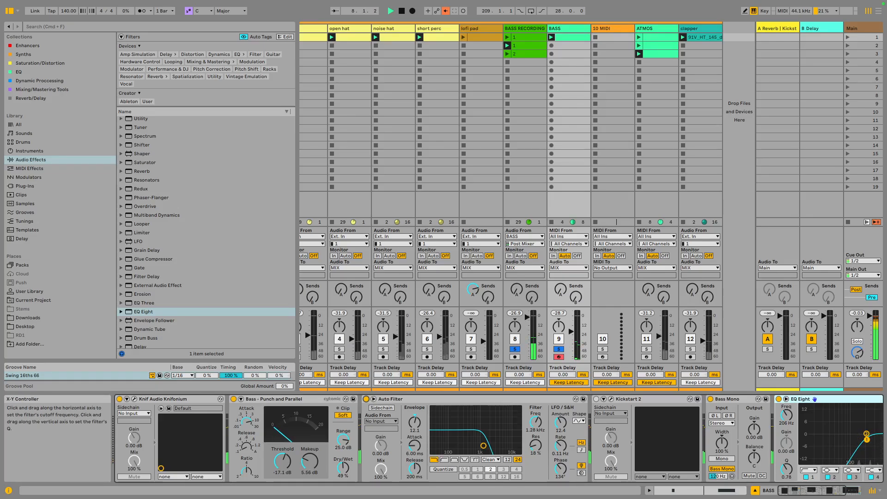
left_click(454, 459)
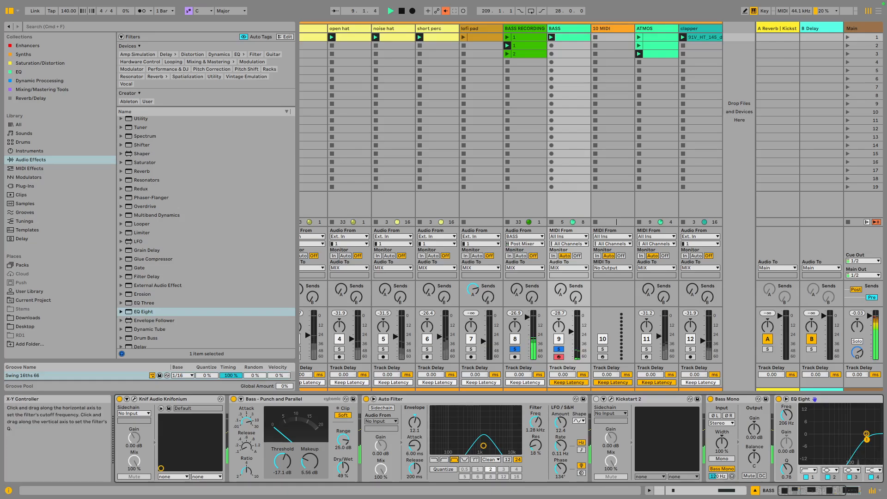
left_click(445, 459)
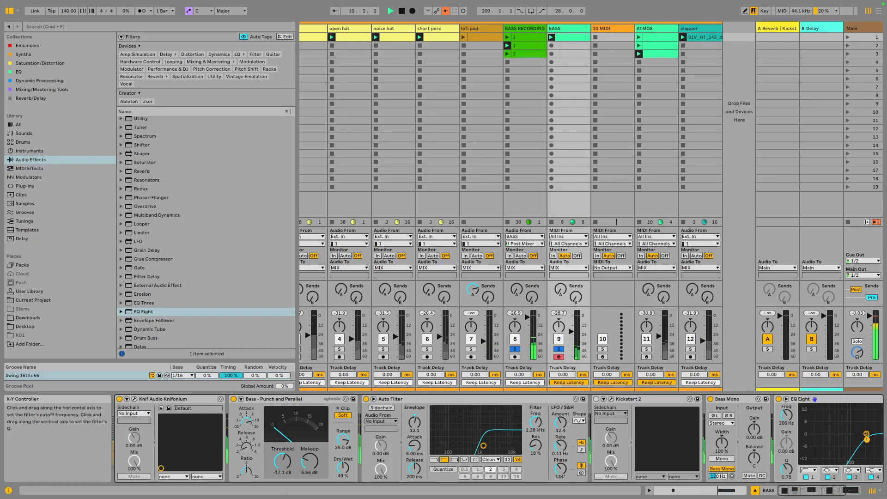
left_click_drag(483, 445, 452, 446)
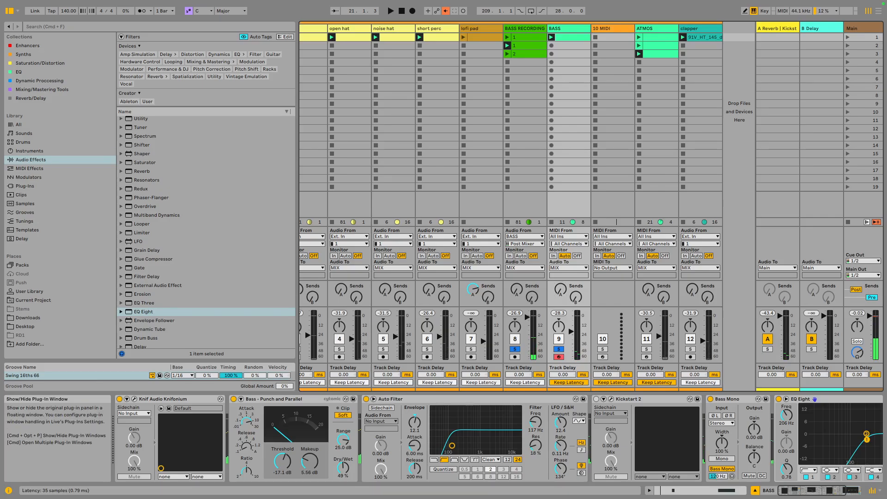
- Open the BASS track's Knifonium, adjust its oscillator octave and filter frequency while the loop plays, and close the plug-in
left_click(134, 399)
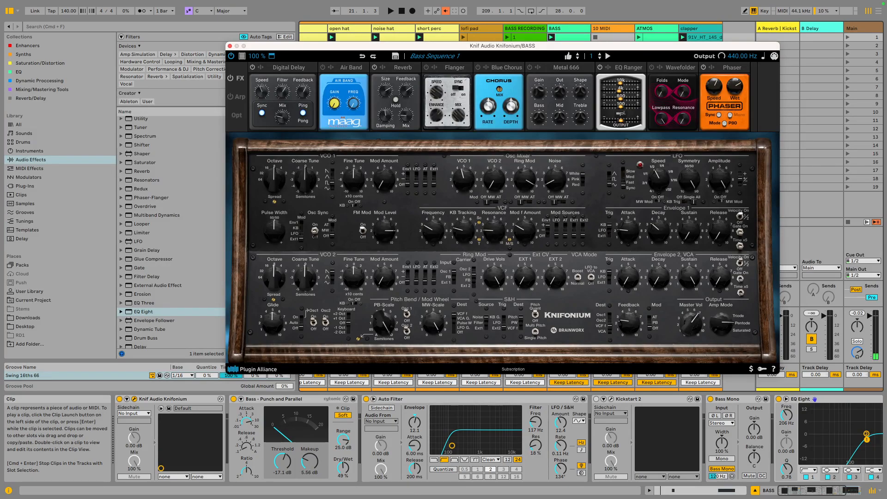
key("space")
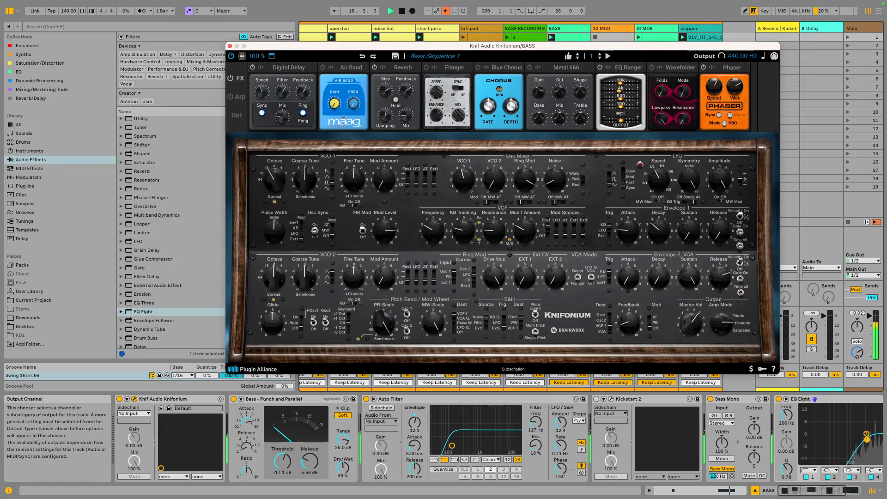
left_click(789, 247)
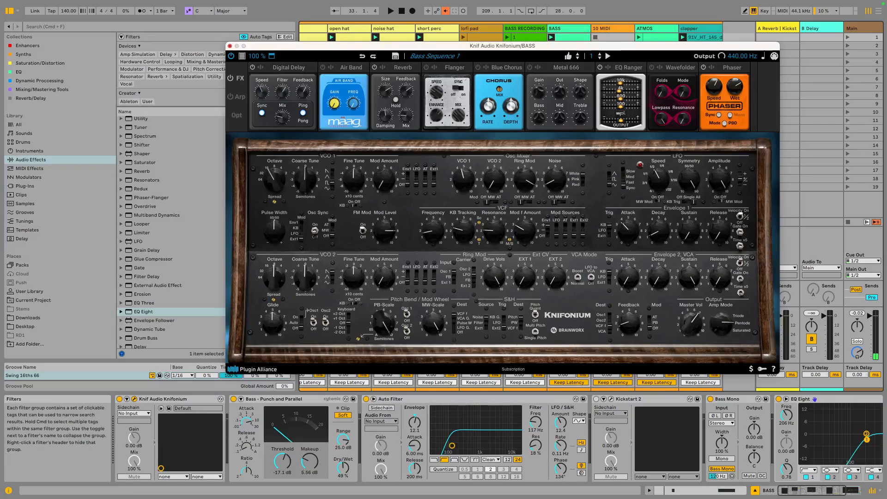
left_click(230, 46)
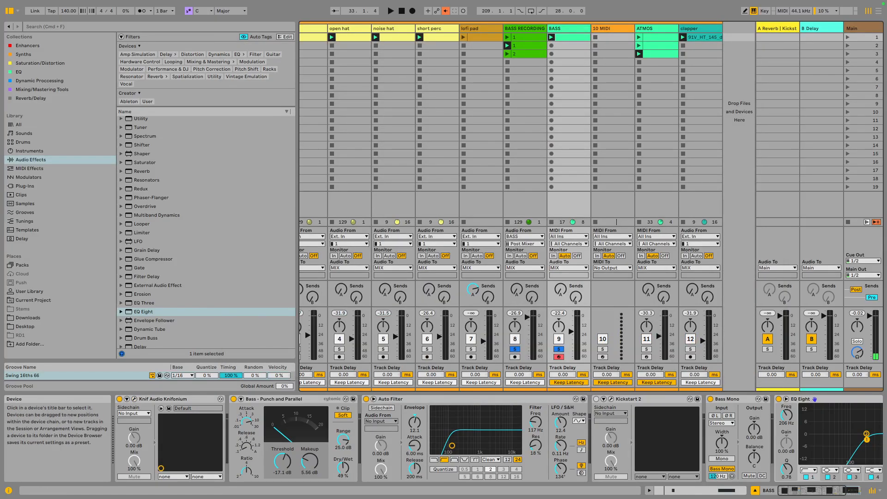
- Enable Kickstart 2 on the BASS track and play the loop with the kick added to the soloed bass tracks
left_click(597, 399)
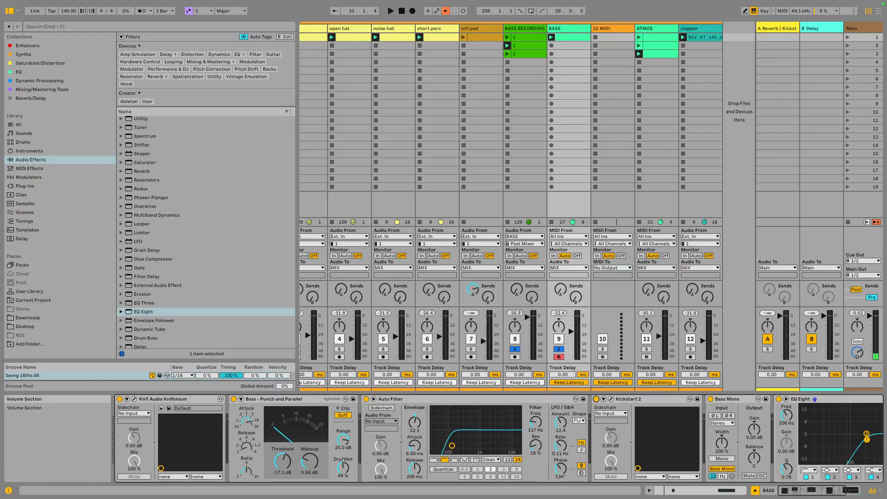
scroll(310, 326, "left", 3)
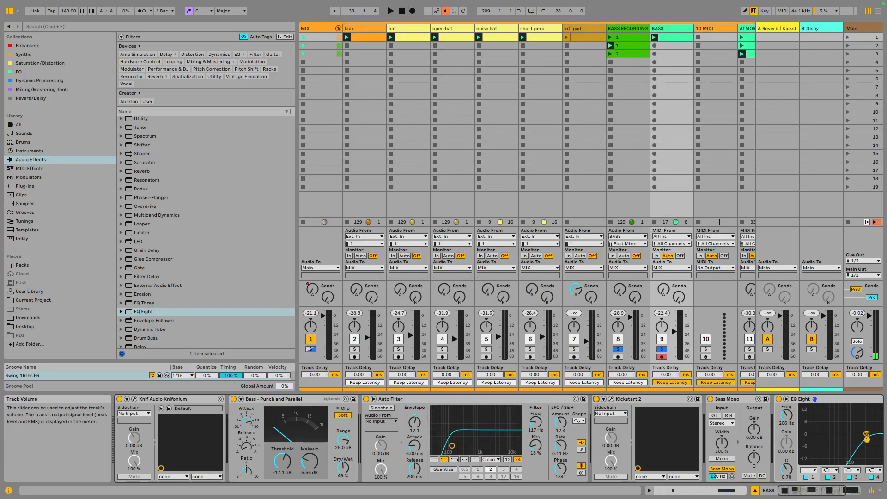
scroll(528, 207, "right", 1)
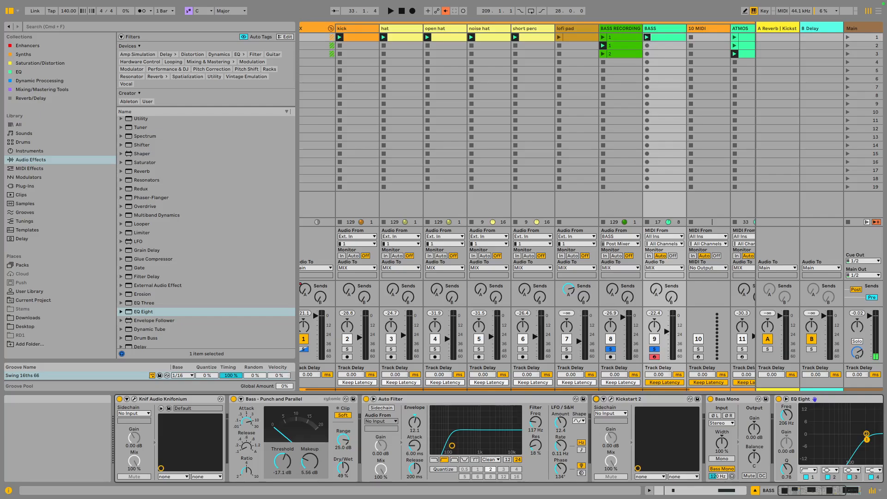
scroll(527, 207, "left", 1)
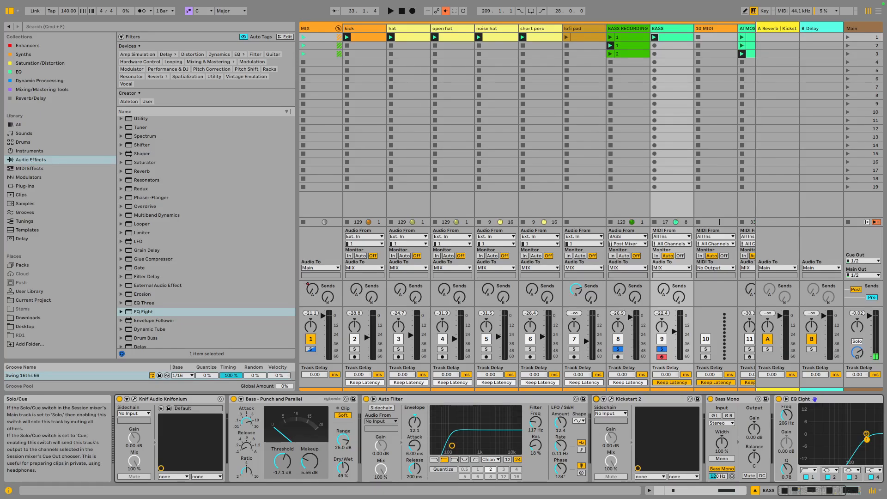
left_click(355, 349, "super")
scroll(528, 207, "right", 5)
key("space")
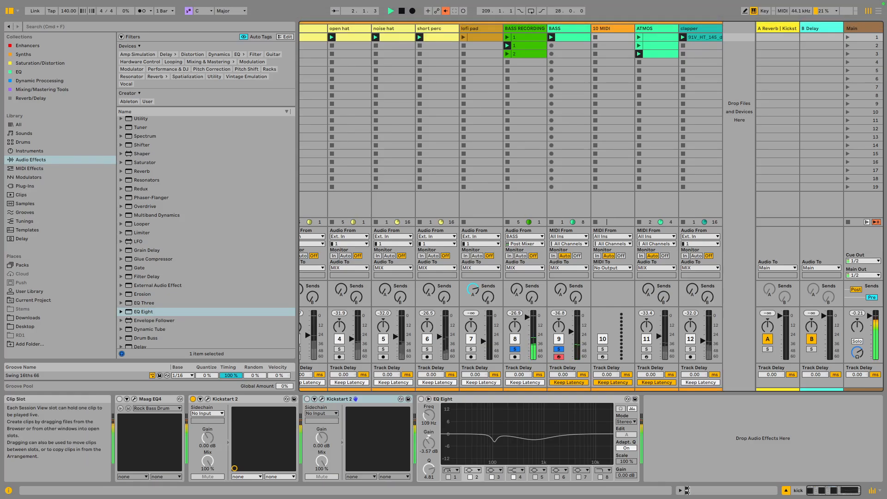
- Check the notes in the BASS clip and the BASS track's device chain, and stop playback
double_click(571, 38)
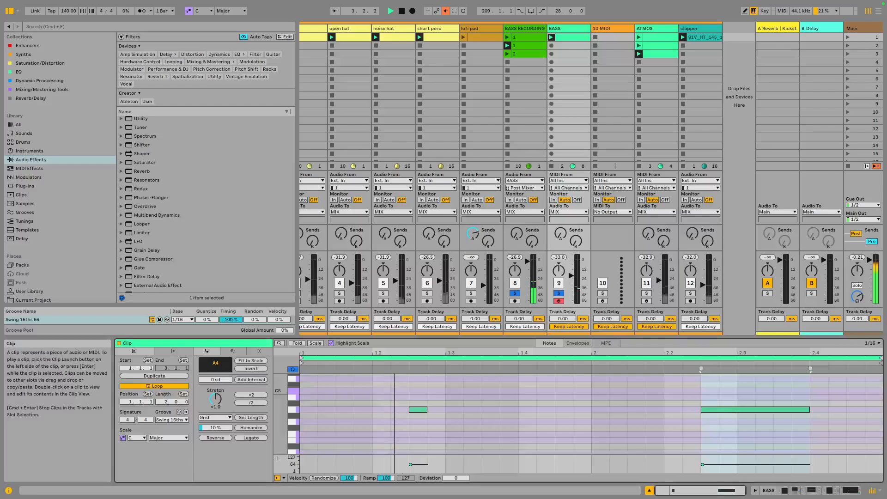
left_click(682, 397)
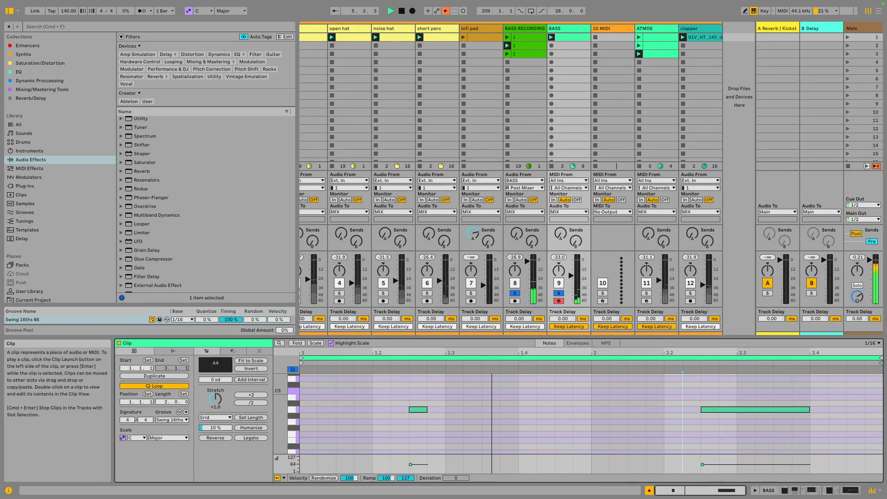
double_click(567, 29)
key("space")
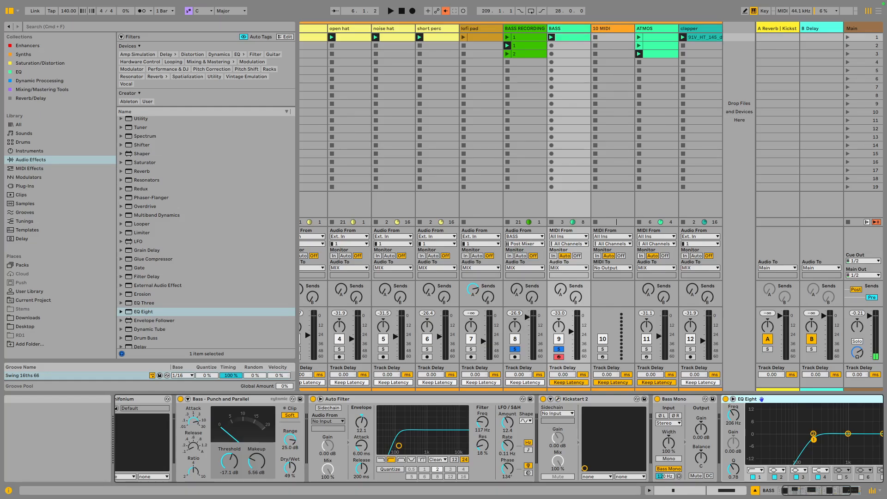
- Reopen the BASS clip, play it back, and unsolo the BASS RECORDING track
double_click(569, 37)
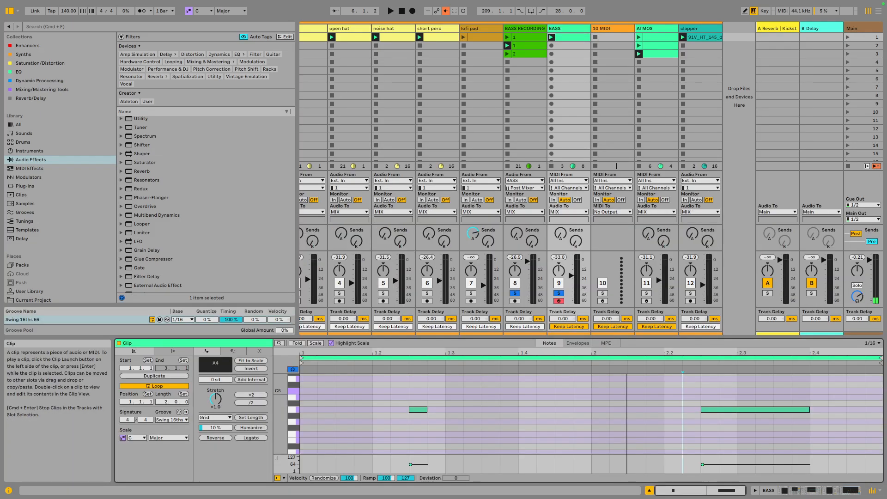
left_click_drag(723, 383, 737, 457)
left_click(647, 427)
key("space")
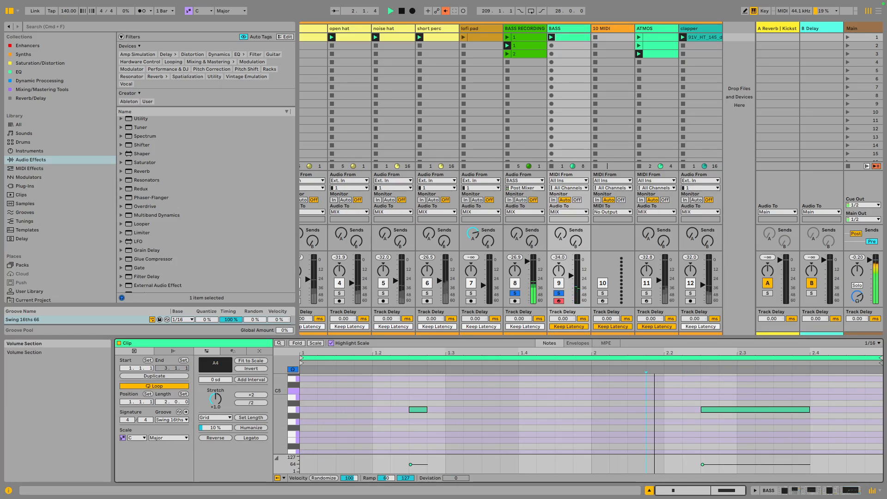
left_click(515, 293)
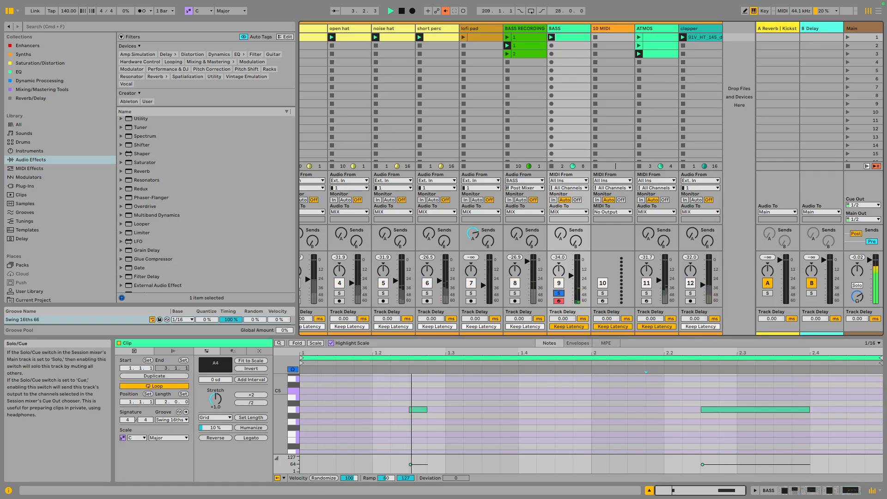
- Lower the Envelope 1 Sustain in the BASS track's Knifonium during playback, then stop and close the plug-in
double_click(568, 29)
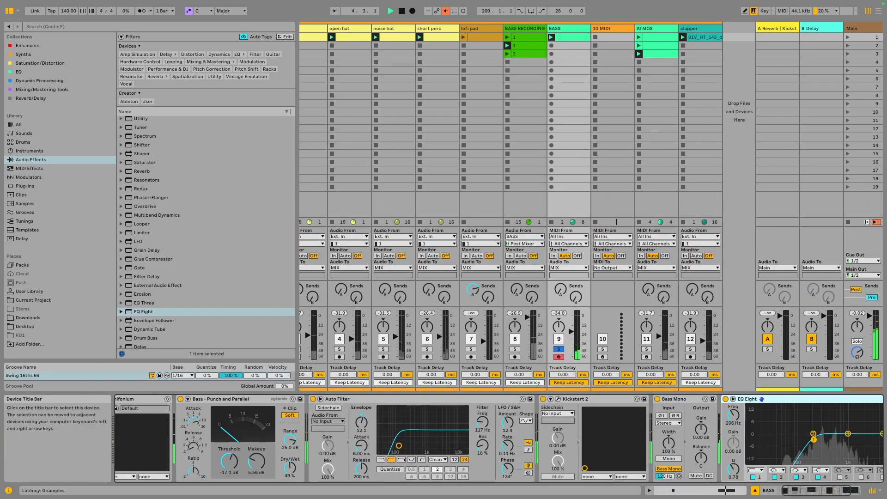
scroll(218, 428, "left", 3)
key("space")
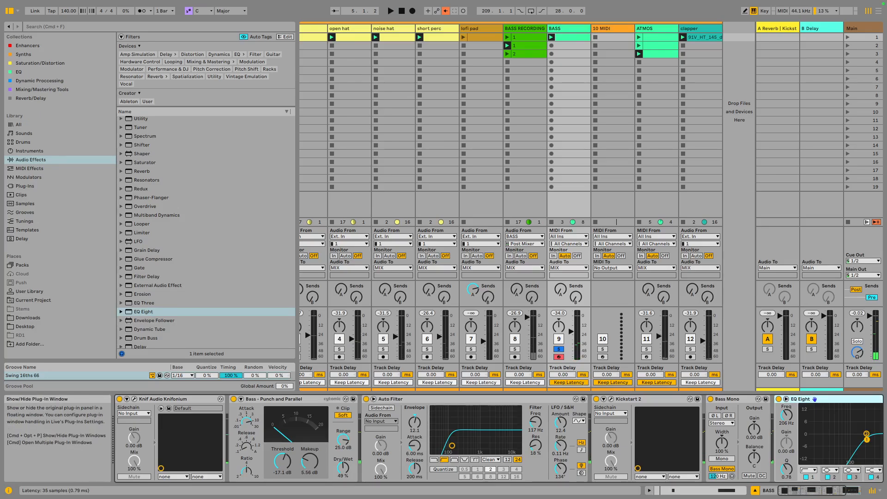
left_click(135, 399)
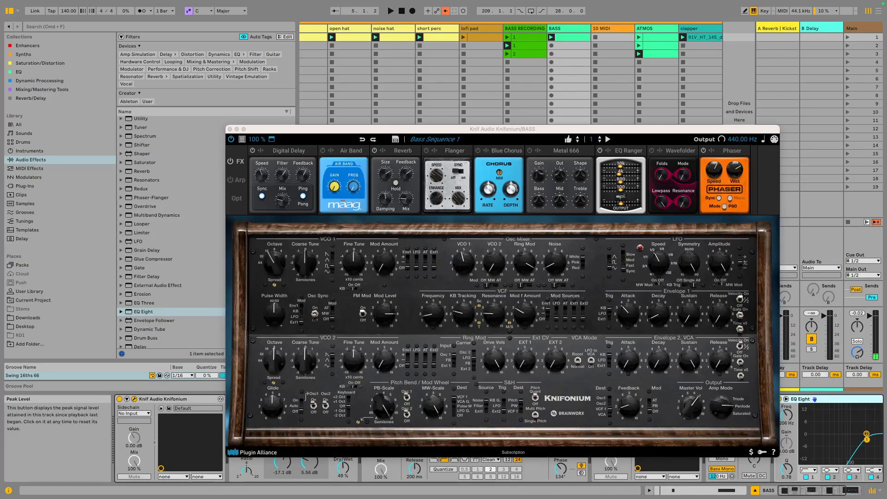
key("space")
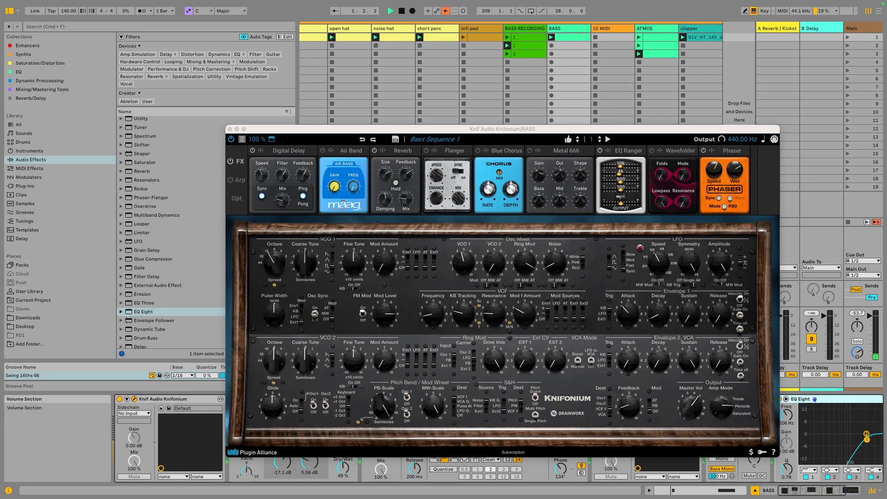
mouse_move(689, 315)
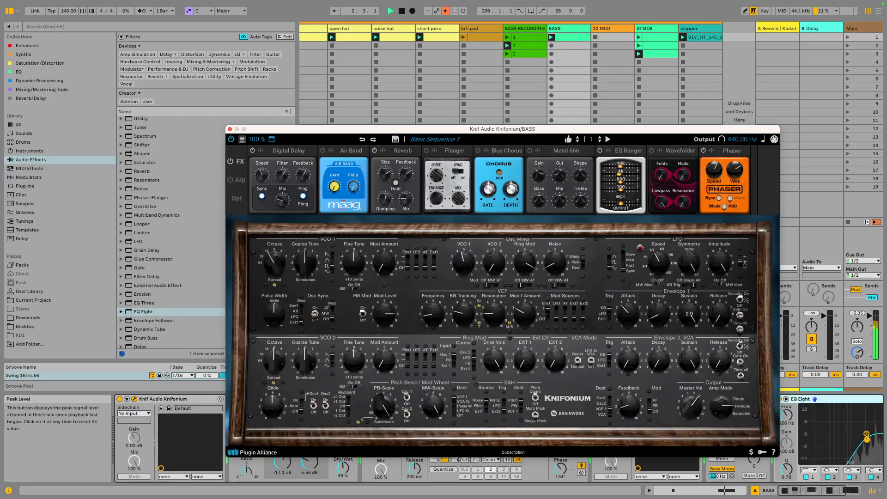
left_click_drag(689, 314, 690, 341)
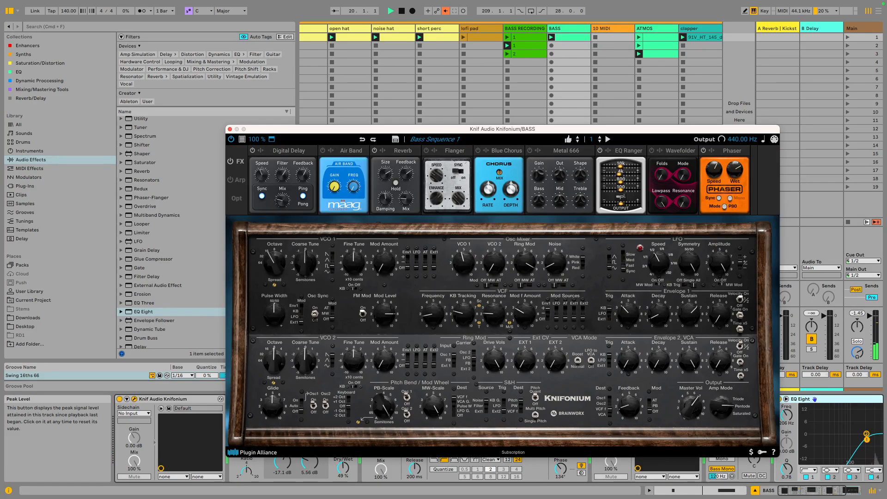
key("space")
left_click(230, 129)
- Bypass Kickstart 2 on the BASS track, restart playback, and solo BASS RECORDING alongside BASS
left_click(596, 399)
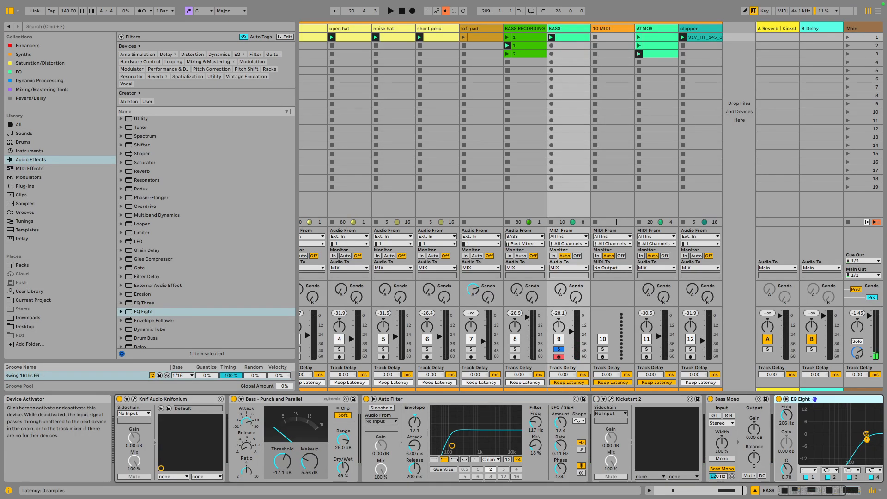
key("space")
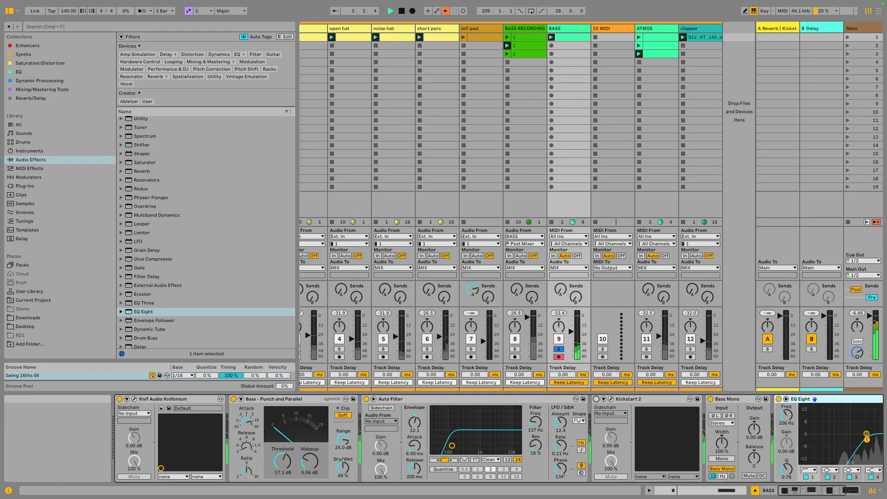
left_click(515, 350)
scroll(527, 340, "left", 5)
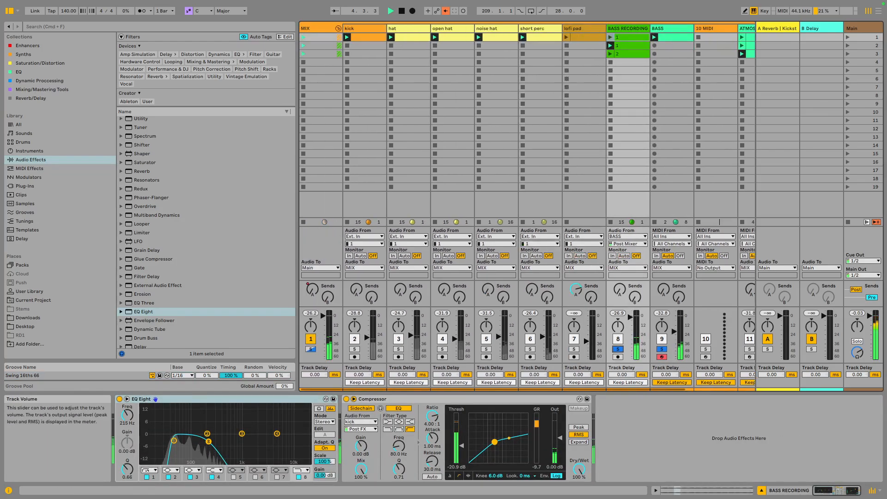
- Solo the kick track alongside the soloed bass tracks and restart playback
key("space")
left_click(355, 349)
key("space")
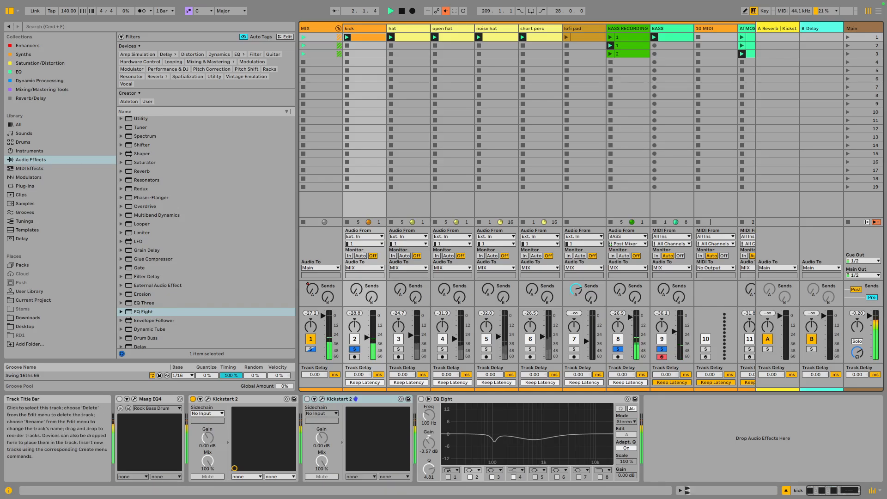
- Rename the EQ Eight on the BASS track to LEAD and turn off the track's Auto Filter
left_click(670, 28)
left_click(697, 399)
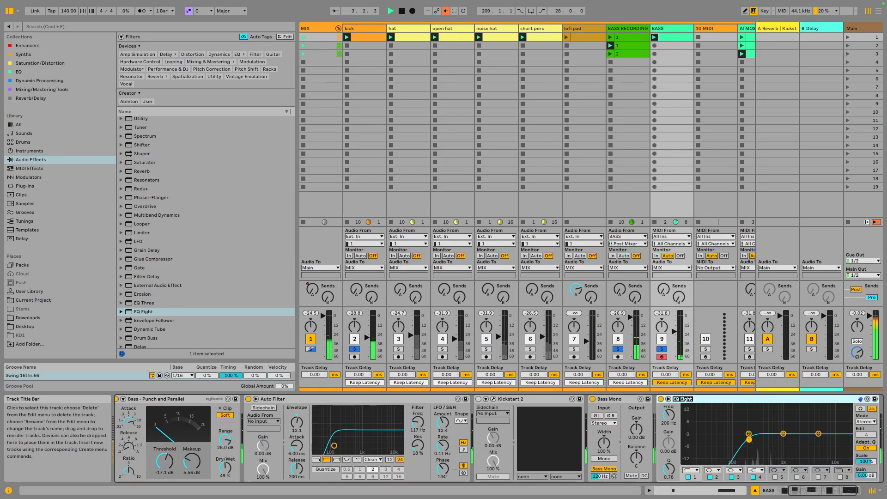
type("LEAD")
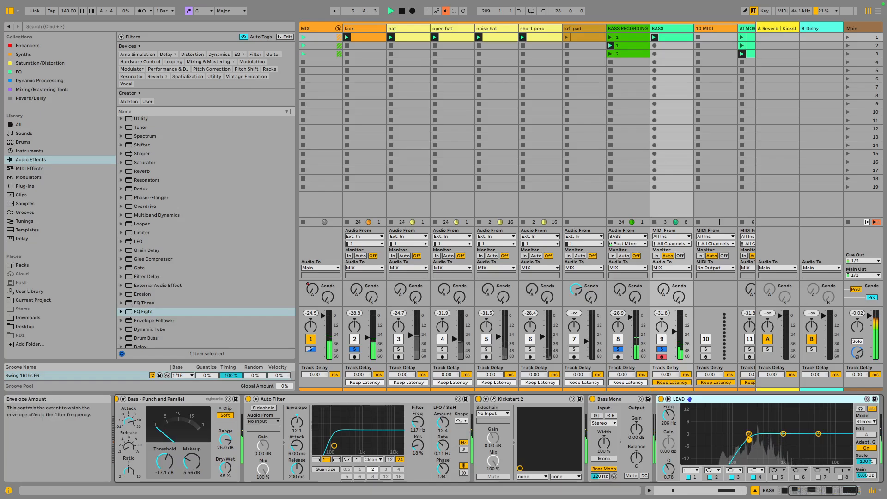
left_click(248, 399)
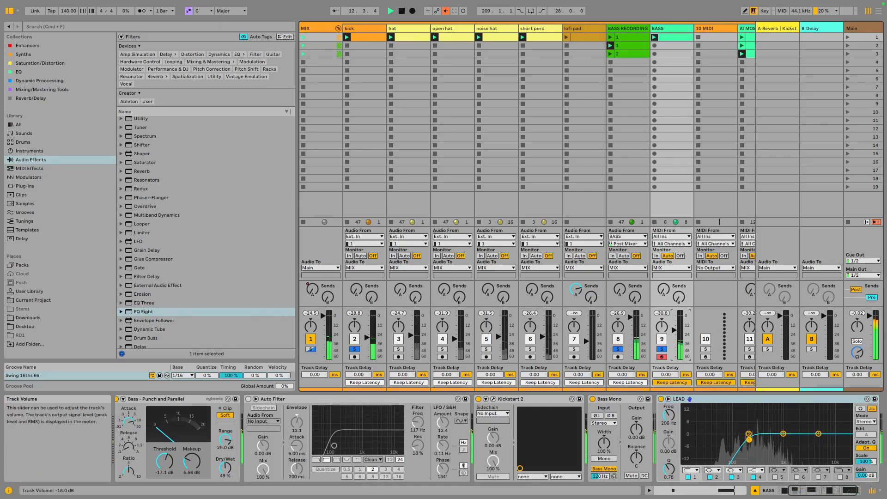
scroll(767, 434, "left", 5)
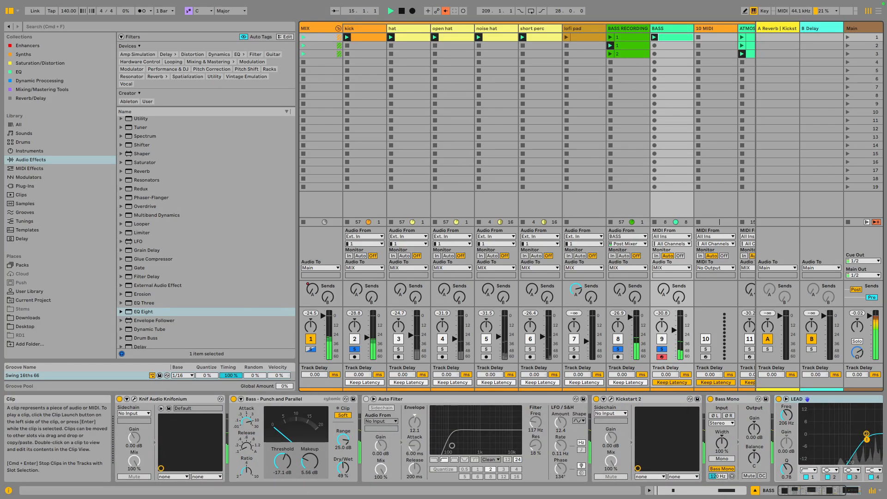
- Open the BASS track's clip, add a sixteenth-long A4 note at 1.1.3, and keep the clip's groove on Swing 16ths
double_click(675, 37)
key("space")
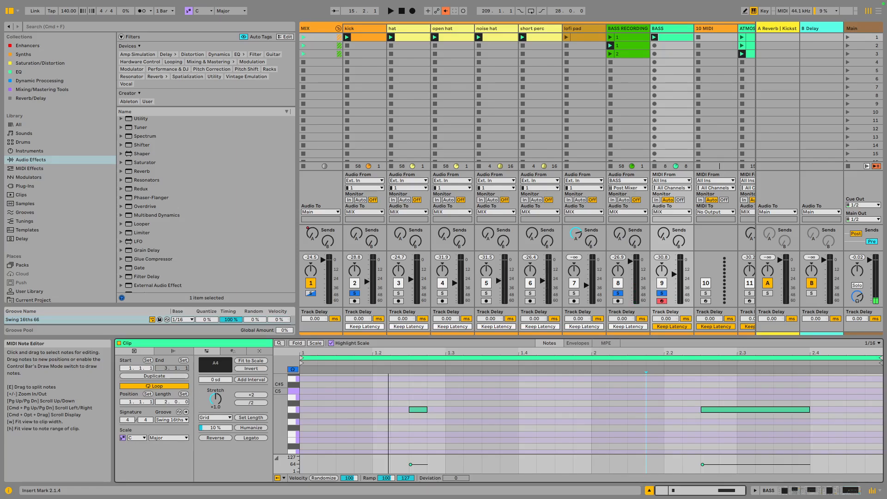
left_click_drag(400, 384, 425, 447)
left_click(354, 409)
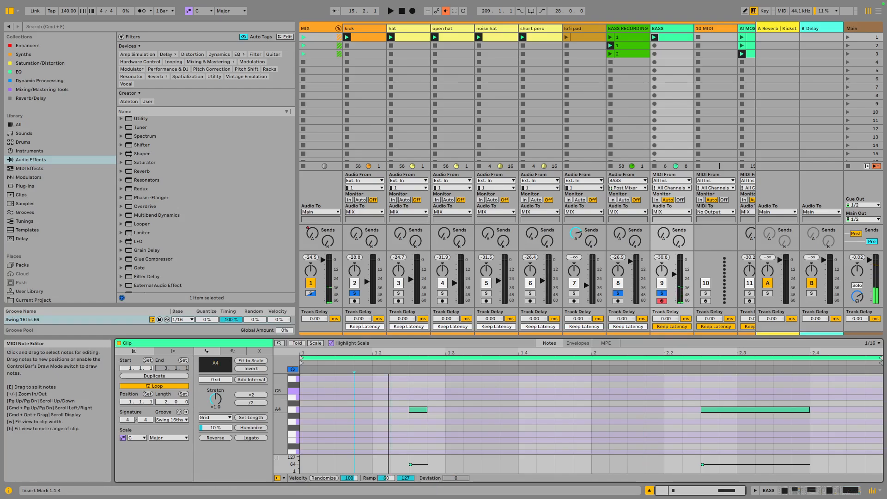
double_click(349, 410)
left_click(172, 420)
left_click(179, 433)
key("space")
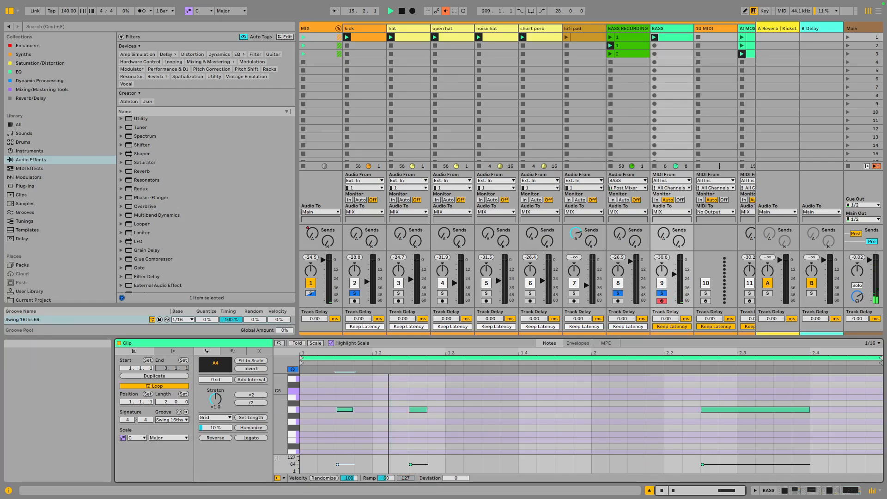
- Nudge the added A4 note along the sixteenth grid as far as 1.3.3 during playback and settle it at 1.1.4
key("space")
key("Right")
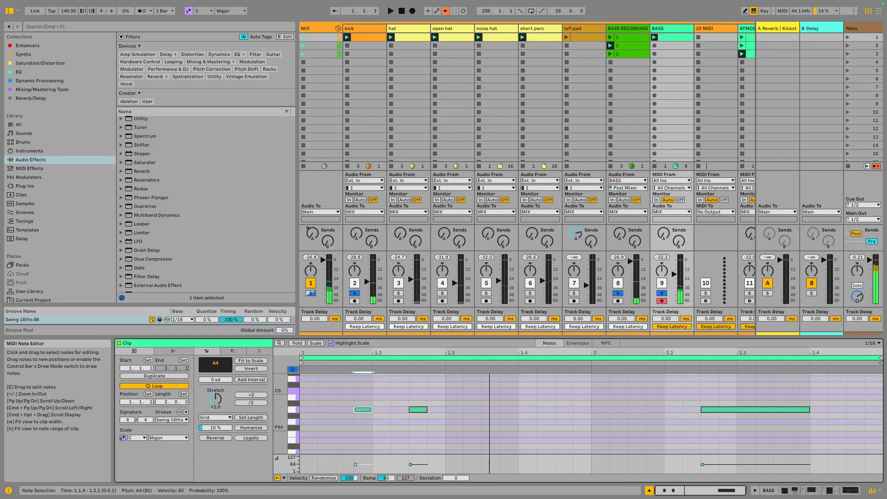
key("Right")
key("space")
key("Right")
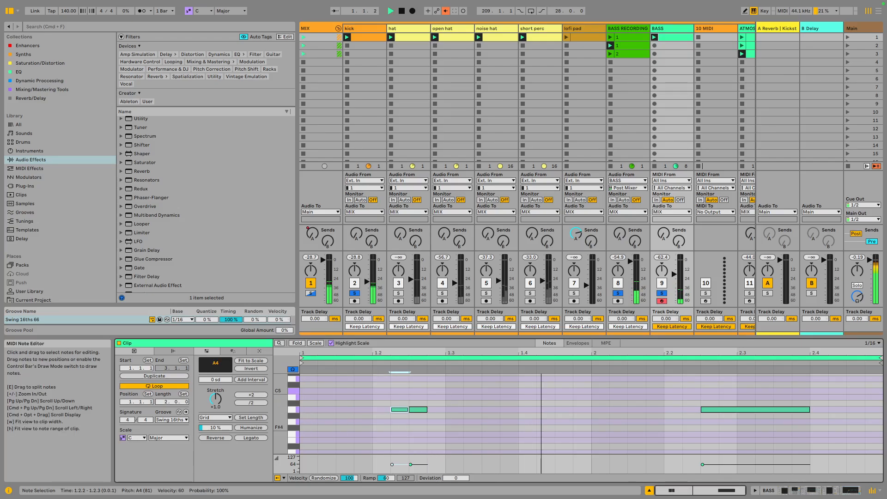
key("Right")
key("Right")
key("Right")
key("Right")
key("Right")
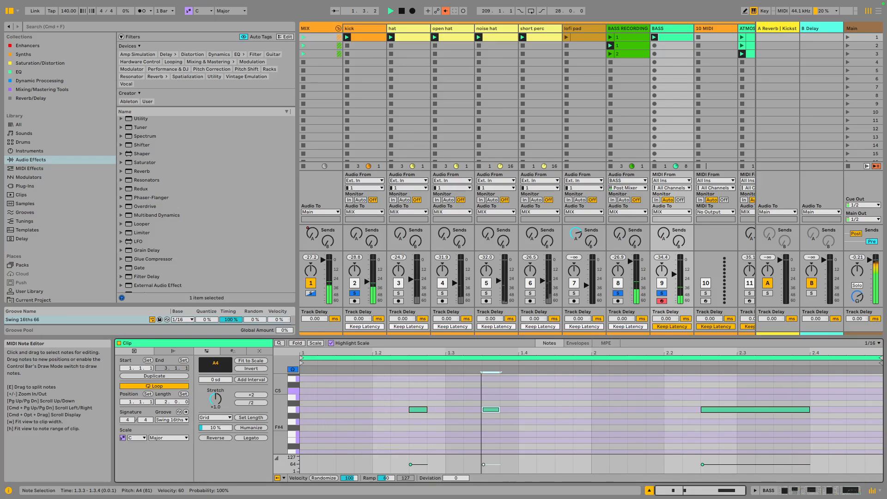
key("Left")
key("Left")
key("Left")
key("Left")
key("Left")
key("Left")
key("Left")
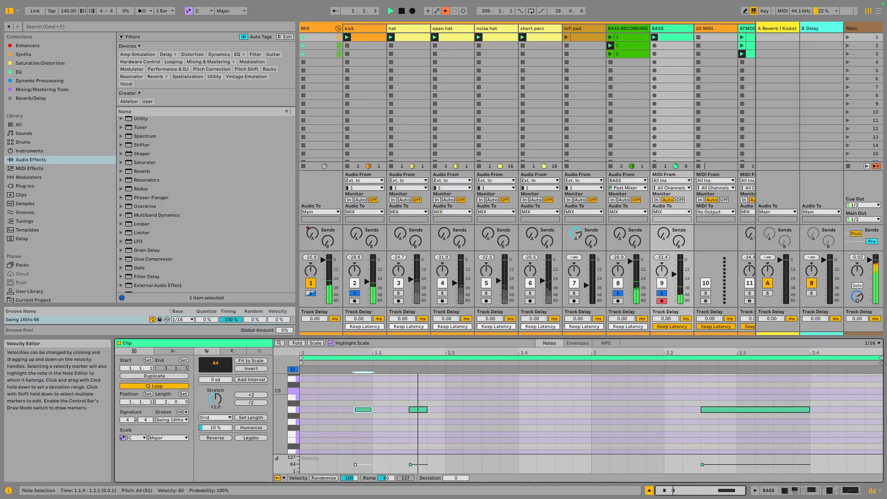
- Stop playback and quantize the A4 note at 1.1.4 to a 1/16 triplet grid by enabling Triplets in the Quantize settings
left_click_drag(363, 353, 363, 393)
key("space")
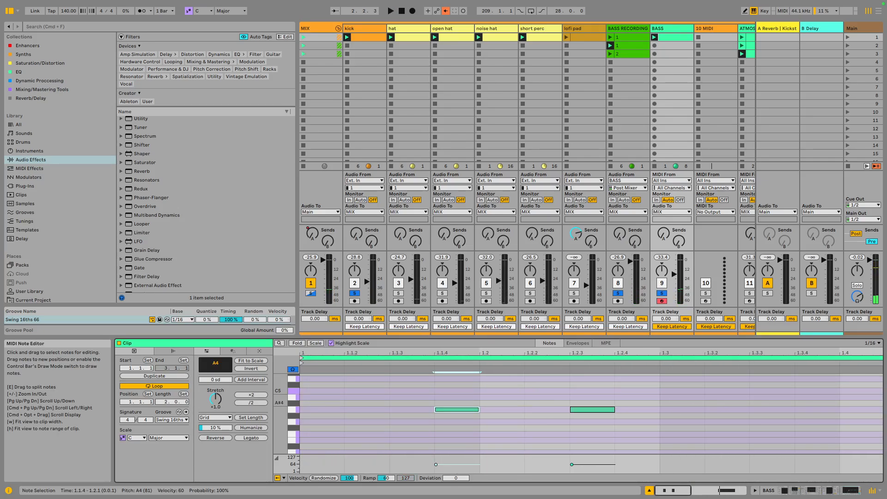
right_click(378, 406)
left_click(416, 151)
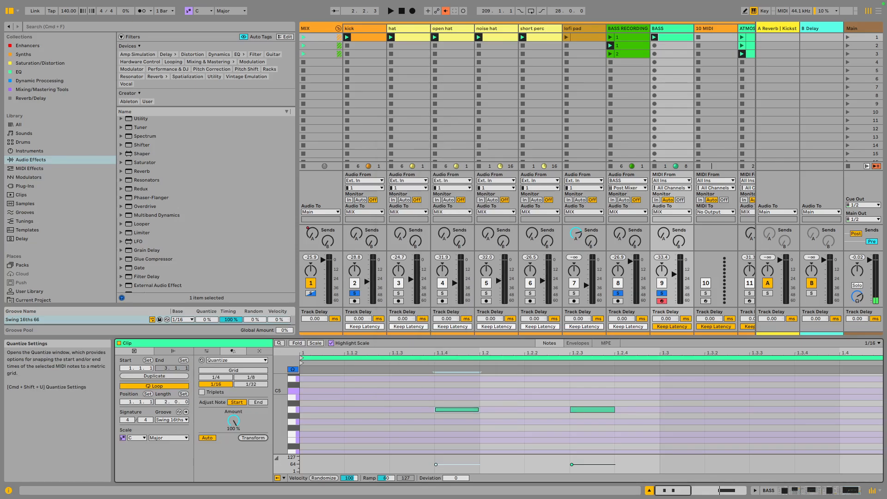
left_click(202, 392)
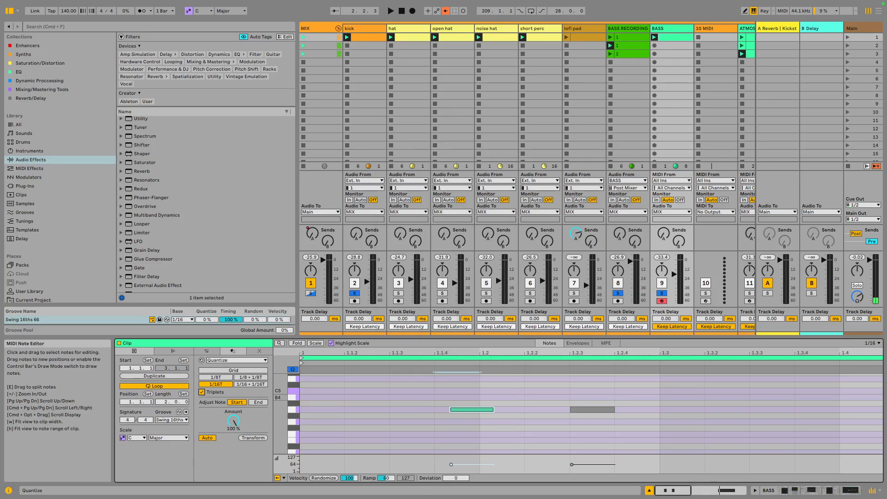
- Move the first short A4 note to 1.2.1 and the second one to 1.2.4 while the loop plays
left_click_drag(458, 386, 463, 427)
key("Left")
key("space")
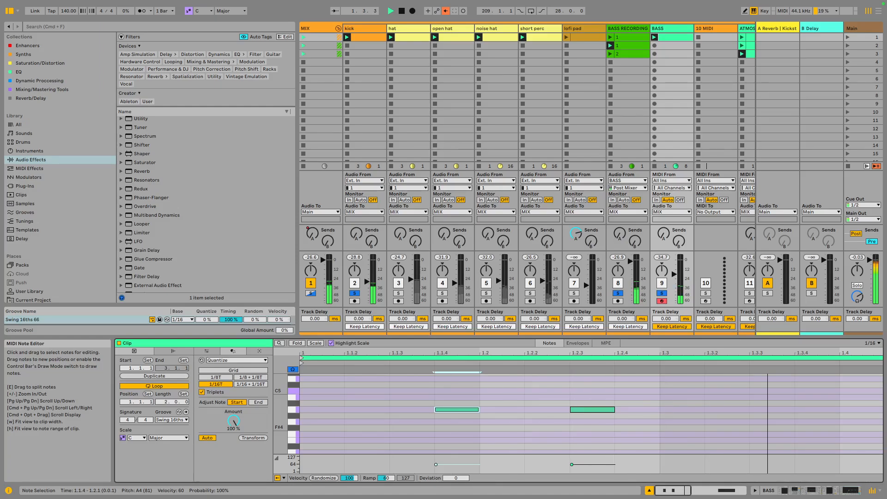
key("Right")
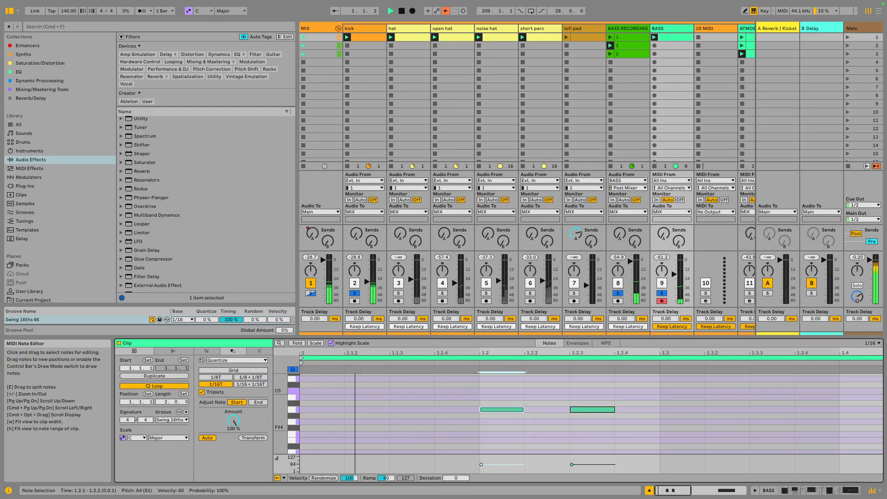
key("Right")
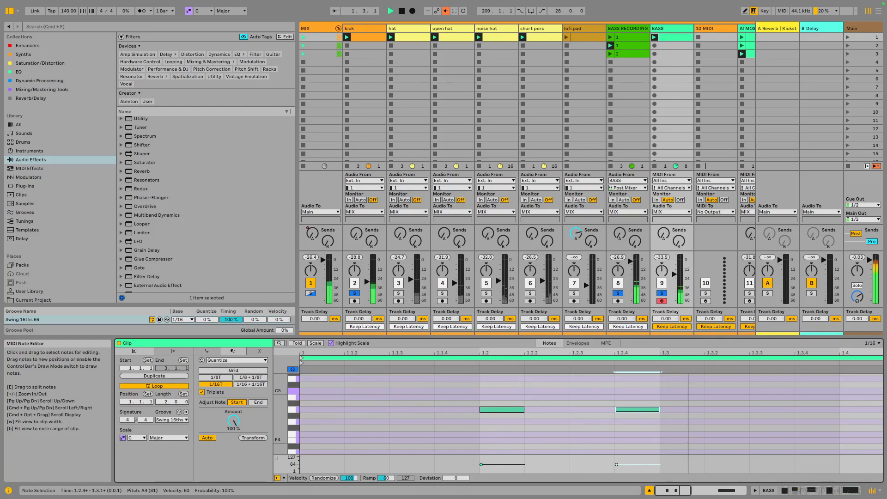
left_click(570, 378)
double_click(674, 490)
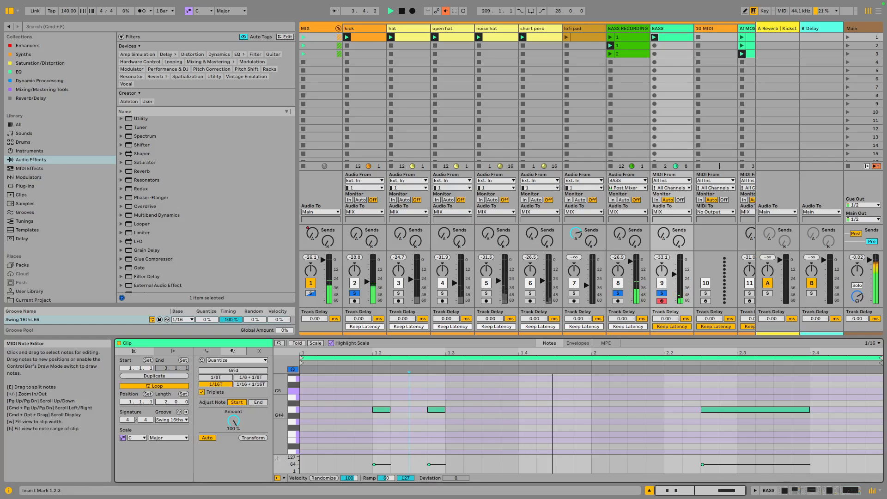
- Try quantizing both short A4 notes to the 1/16 triplet grid
left_click_drag(381, 410, 439, 410)
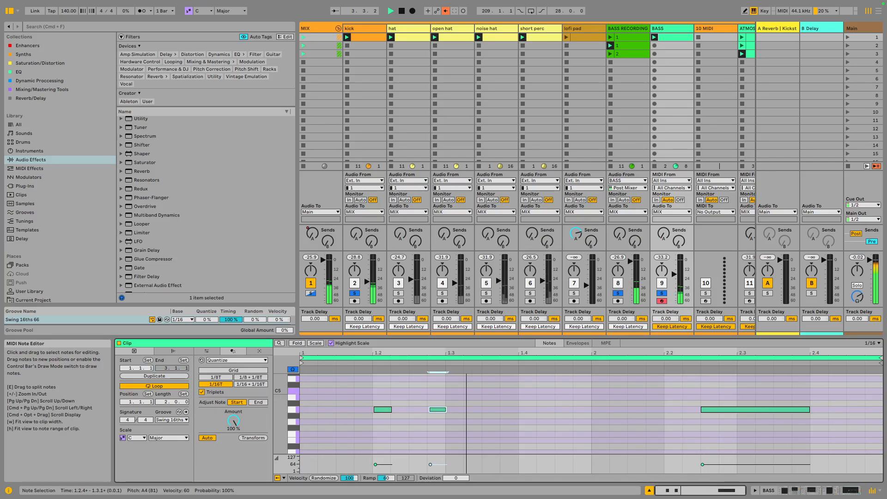
left_click_drag(369, 389, 437, 423)
key("super+u")
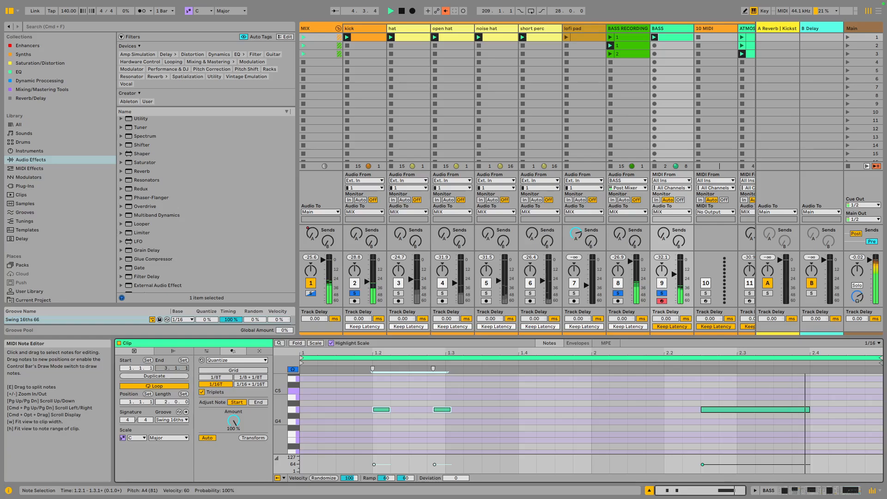
- Move the second short A4 note back to 1.2.4 and set the clip's groove to None
left_click_drag(433, 392, 438, 411)
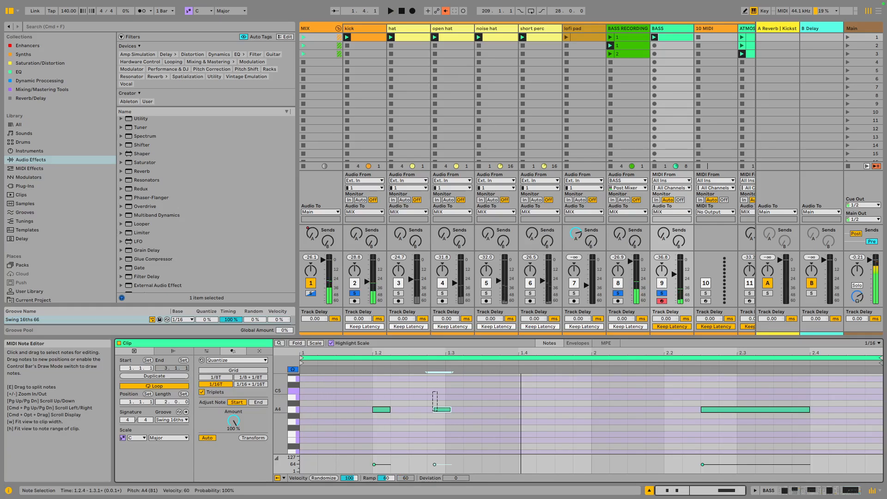
key("Left")
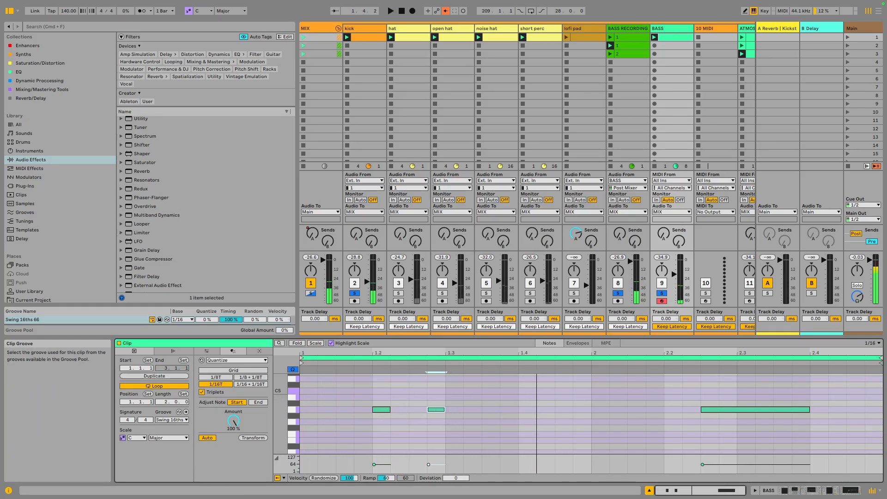
left_click(172, 420)
left_click(172, 428)
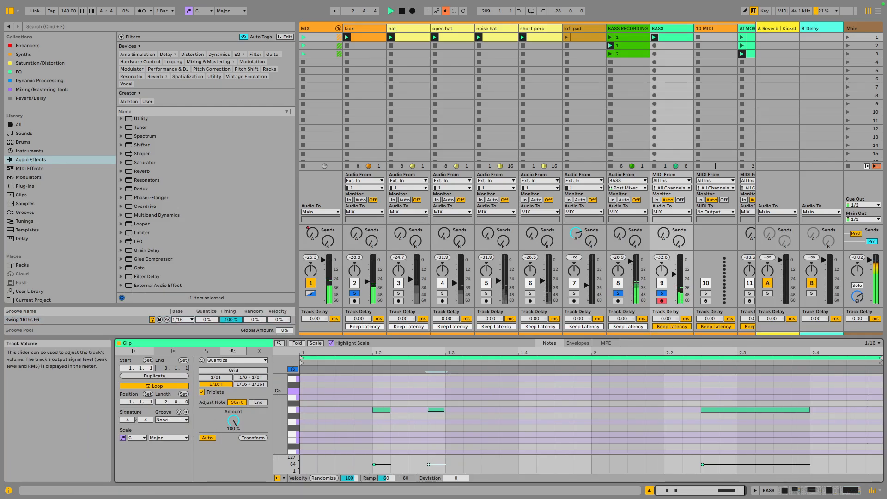
- Clear the track solos and bring up the BASS track's device chain
left_click(617, 293)
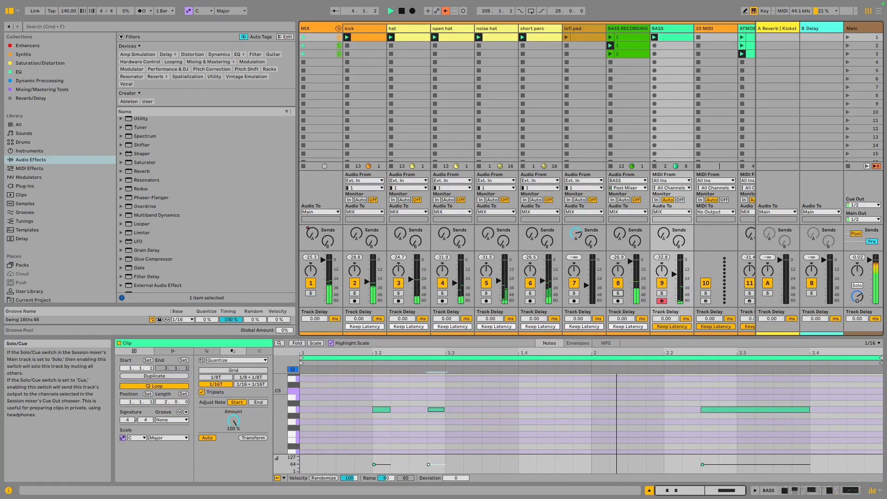
double_click(670, 29)
scroll(667, 275, "right", 1)
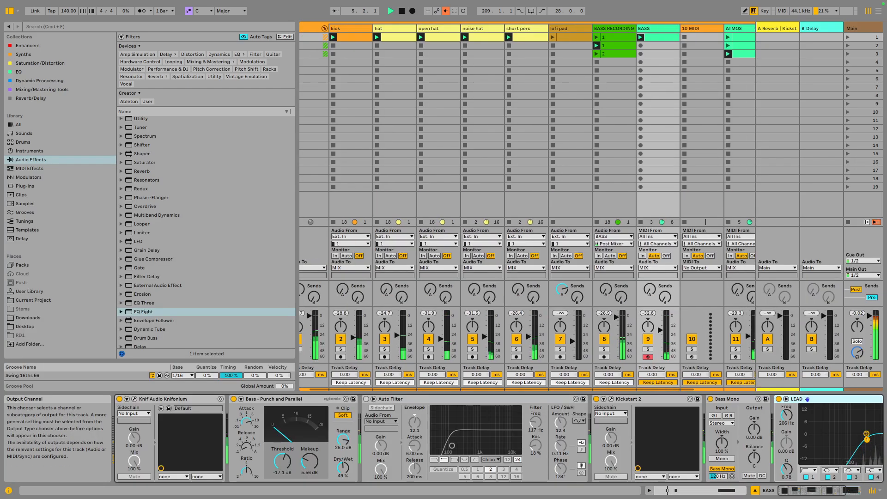
scroll(659, 275, "right", 4)
left_click(569, 28)
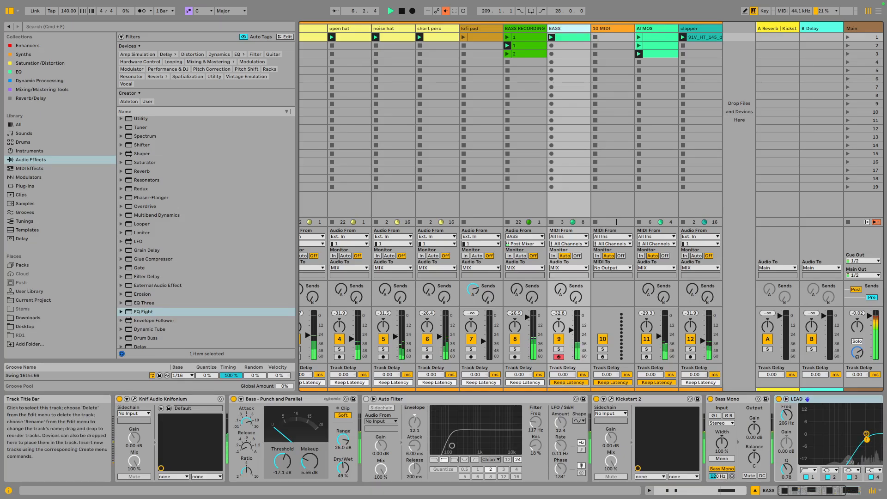
- Open the Knif Audio Knifonium plug-in window, move it up above the device chain, and start playback
key("space")
left_click(135, 399)
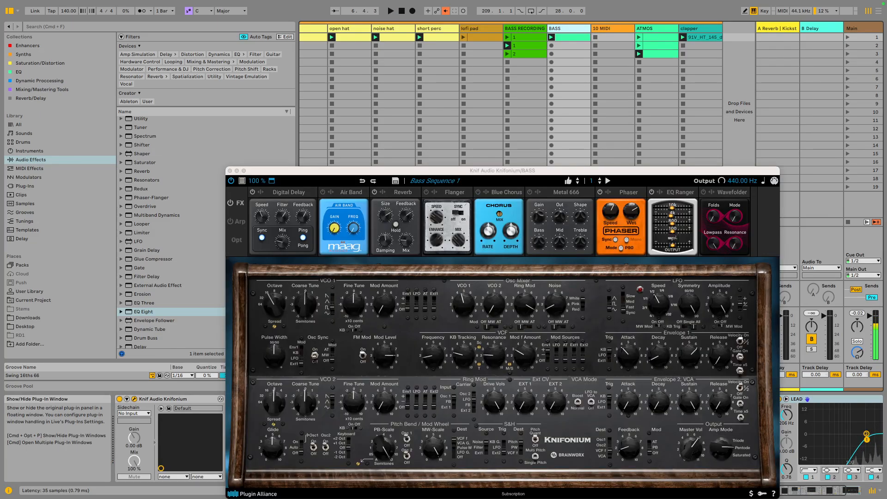
left_click_drag(462, 171, 465, 72)
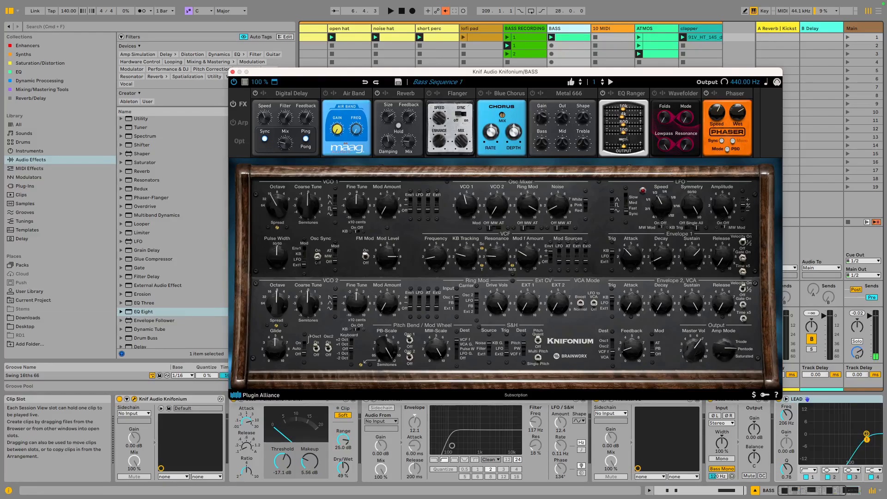
key("space")
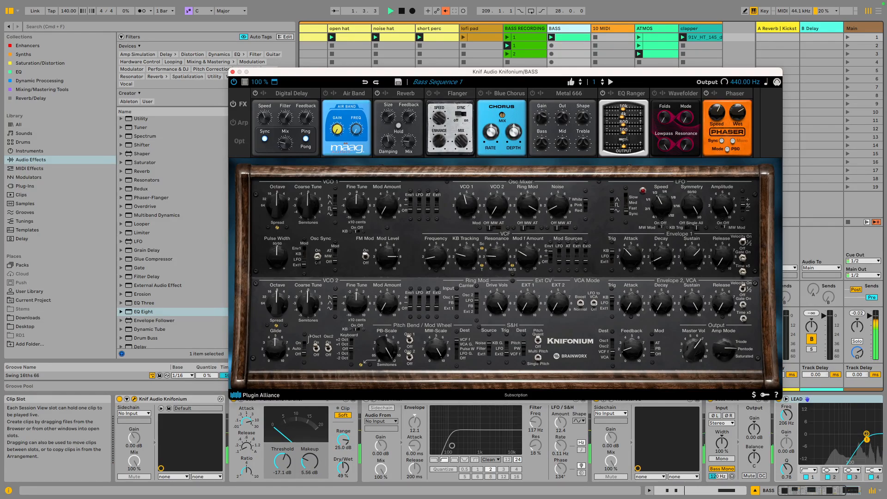
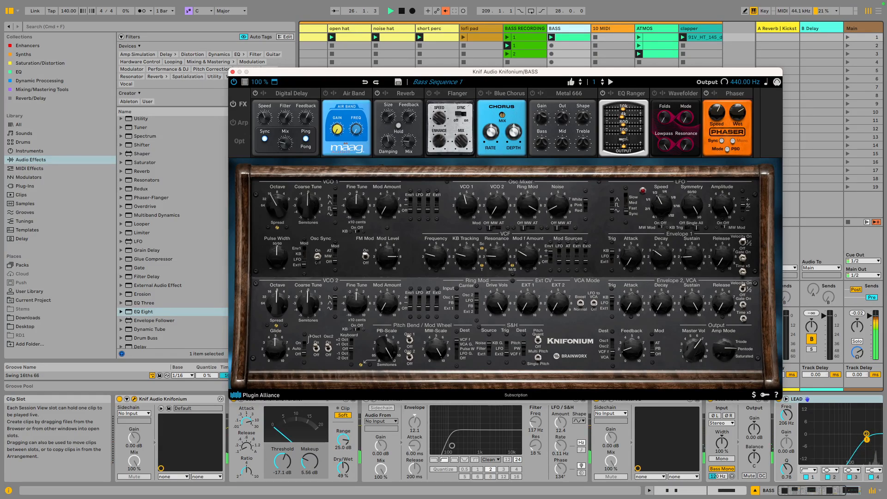
- Slightly adjust Knifonium's Envelope 1 Decay and raise its VCF Frequency while listening, and stop playback
left_click_drag(661, 256, 661, 262)
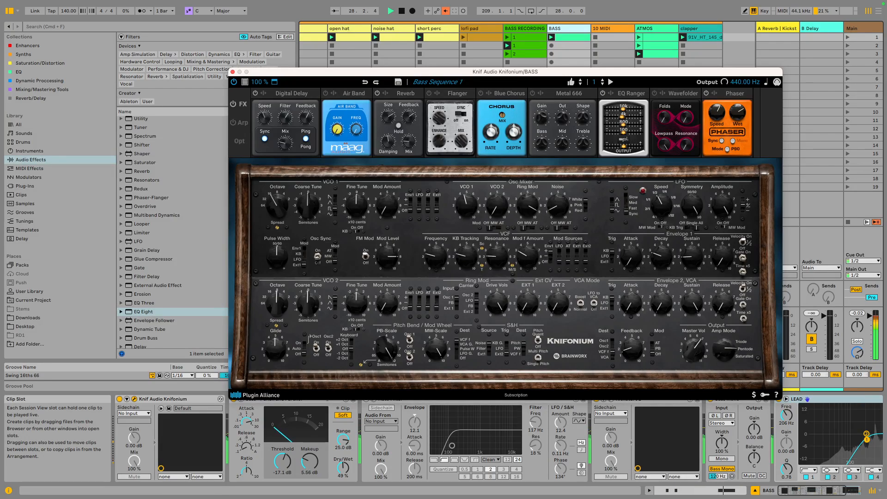
left_click_drag(436, 256, 436, 237)
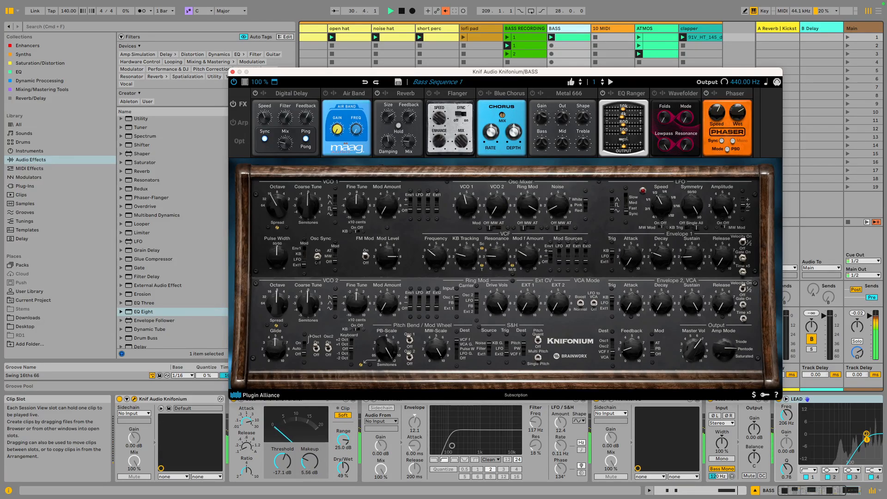
left_click_drag(436, 256, 435, 260)
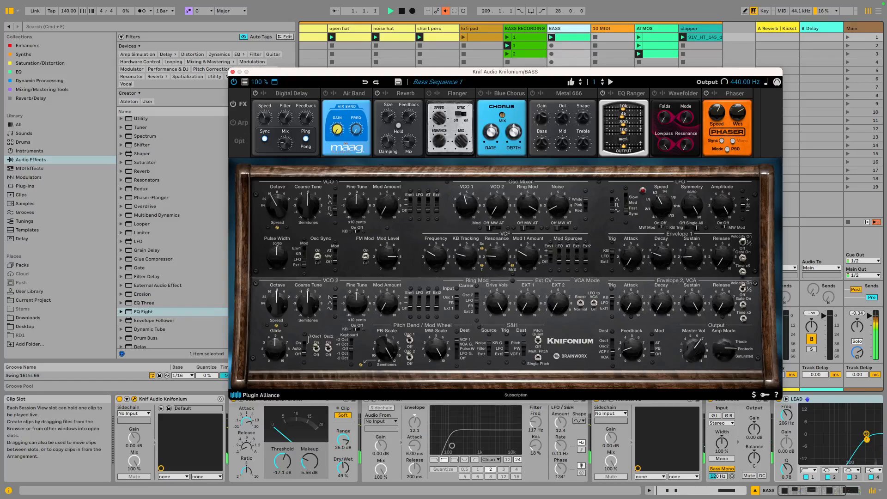
key("space")
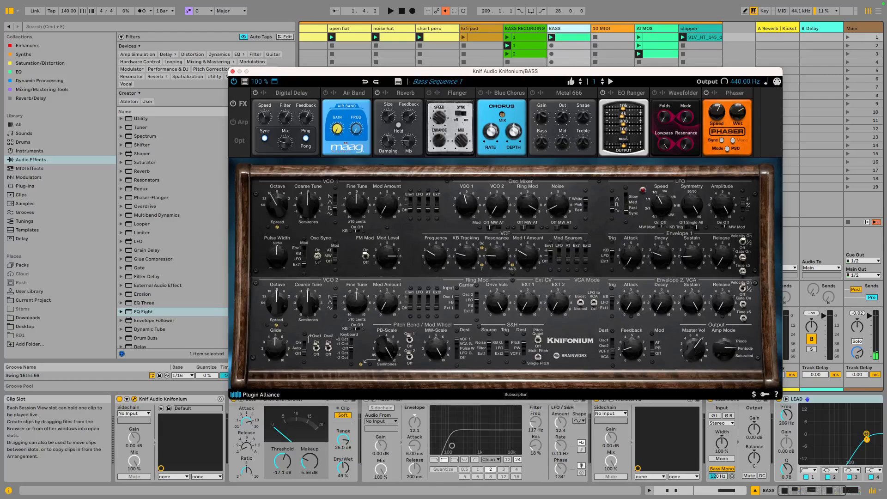
- Duplicate the first BASS clip into the slot below and stop clip playback on the BASS track
left_click(233, 71)
left_click(660, 37)
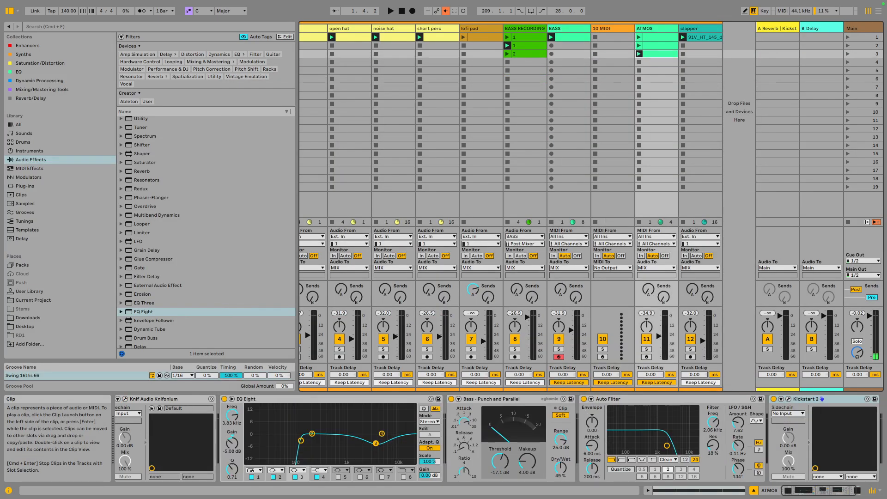
double_click(573, 37)
left_click(748, 410)
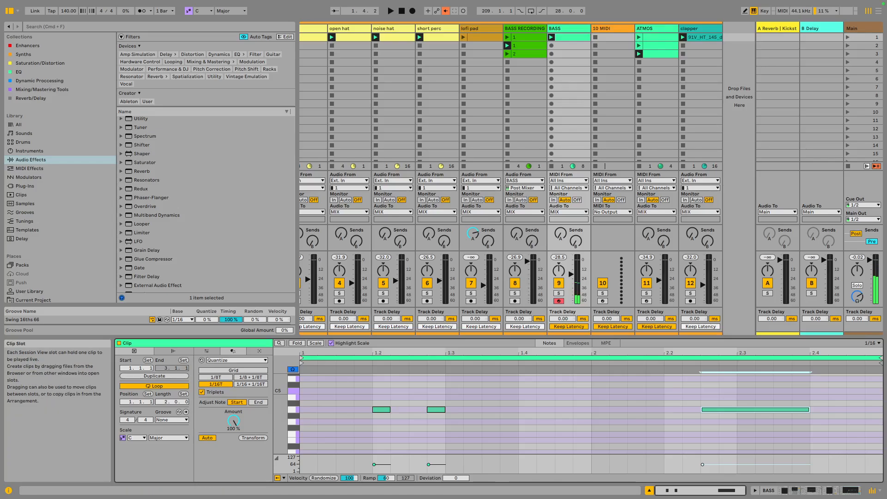
left_click(572, 37)
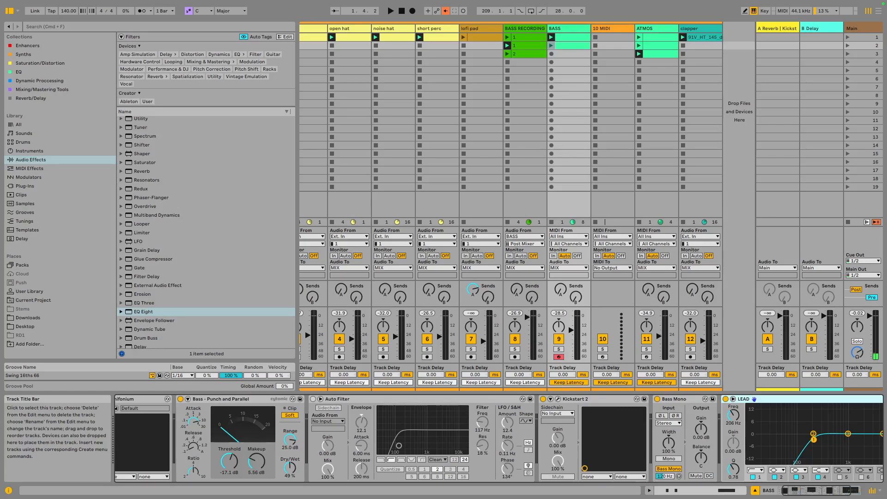
left_click(552, 222)
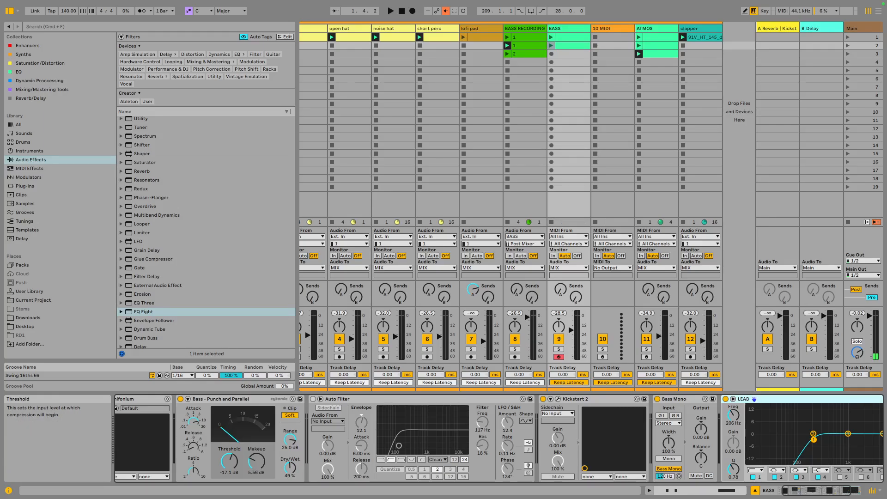
- Open the Knifonium plug-in window, show its arpeggiator settings, and move the window clear of the device chain
scroll(230, 462, "left", 3)
left_click(134, 398)
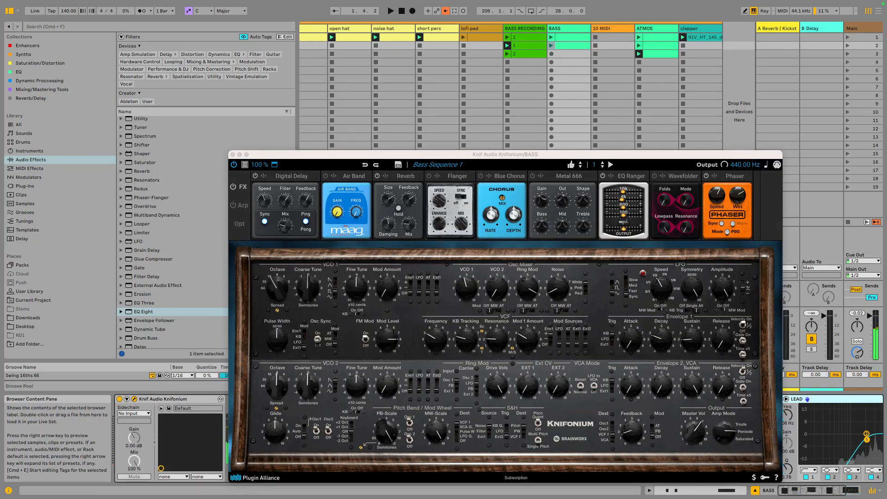
left_click(234, 205)
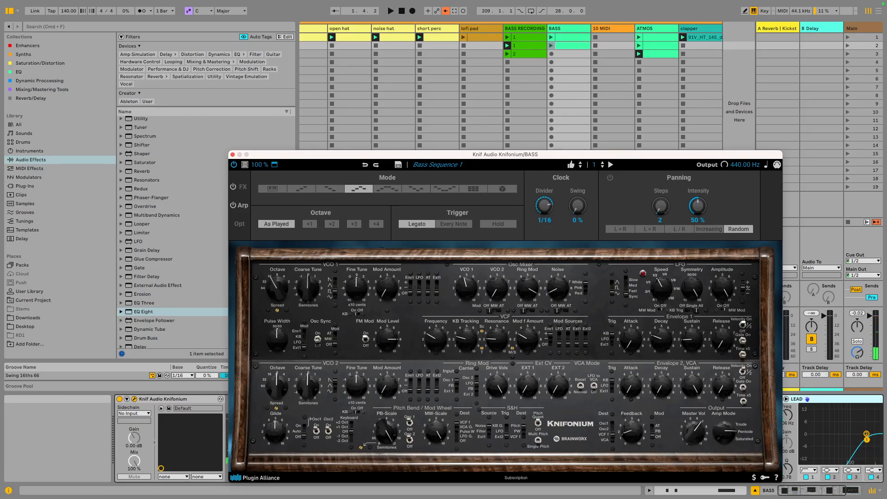
left_click_drag(347, 157, 291, 31)
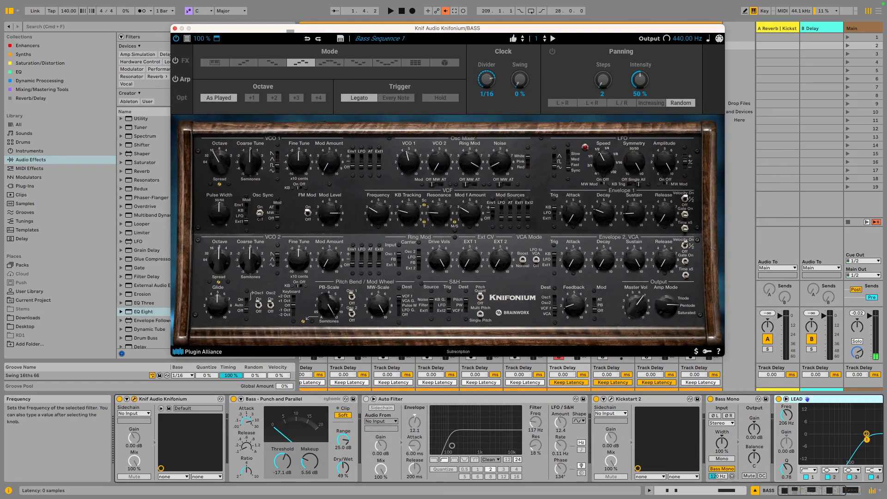
- Deactivate the LEAD equalizer on the BASS track, shift the computer keyboard up an octave, and close the Knifonium window
left_click(779, 398)
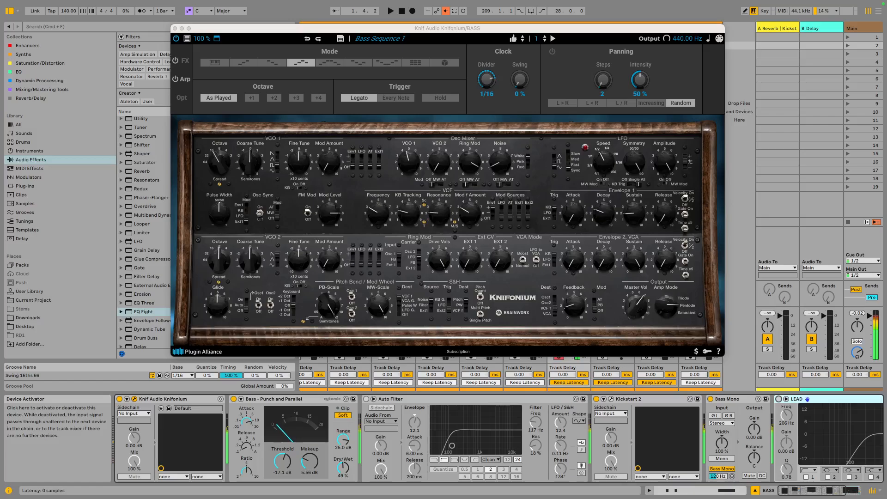
key("x")
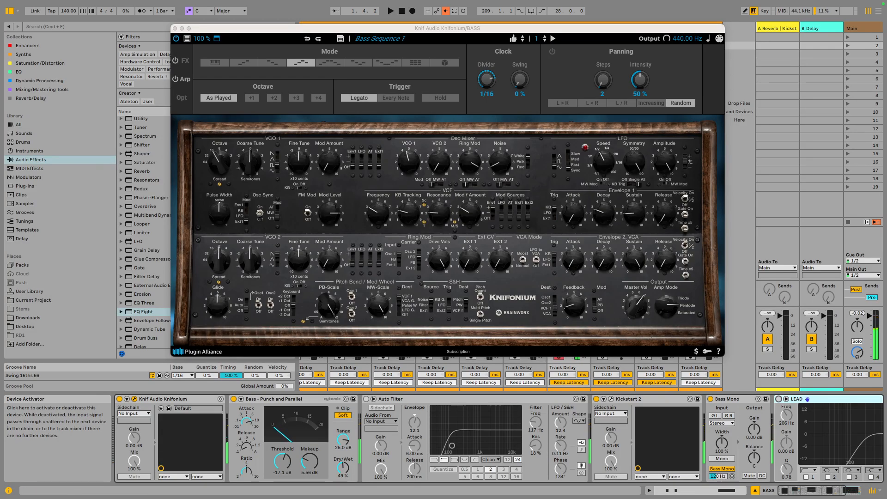
left_click(175, 29)
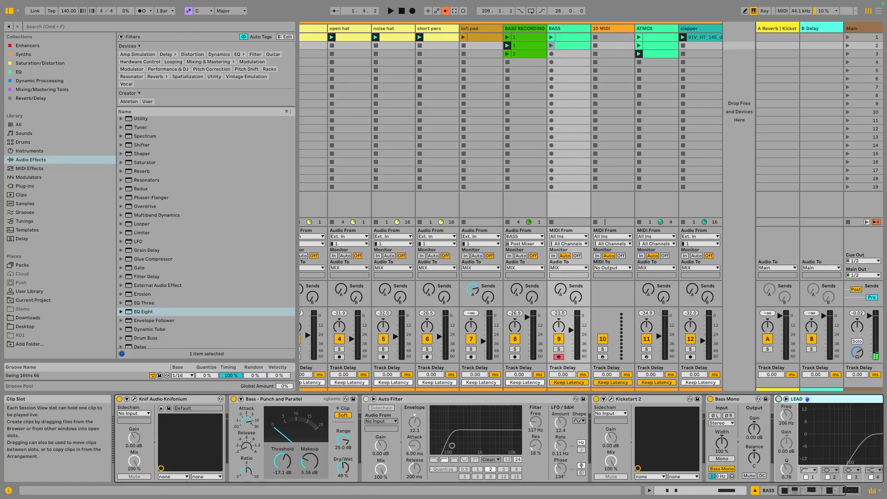
- Open the second BASS RECORDING clip, solo the BASS RECORDING and BASS tracks, and briefly play them together
double_click(529, 45)
left_click(515, 293)
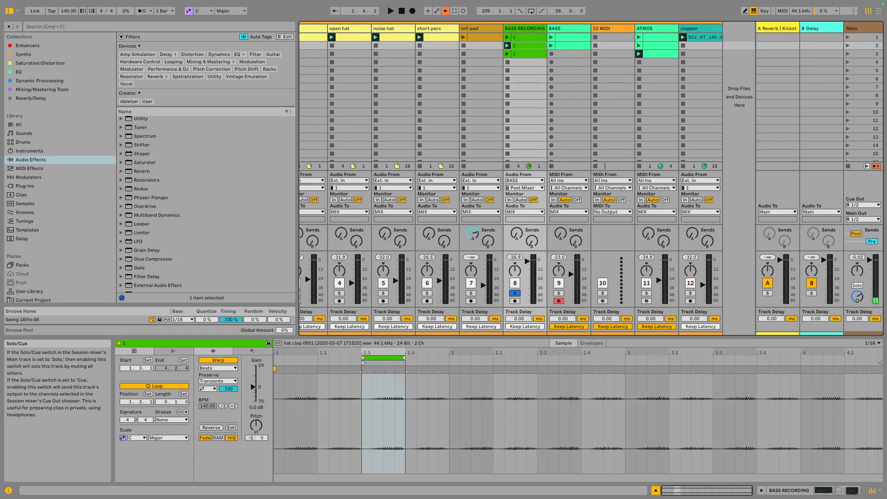
key("space")
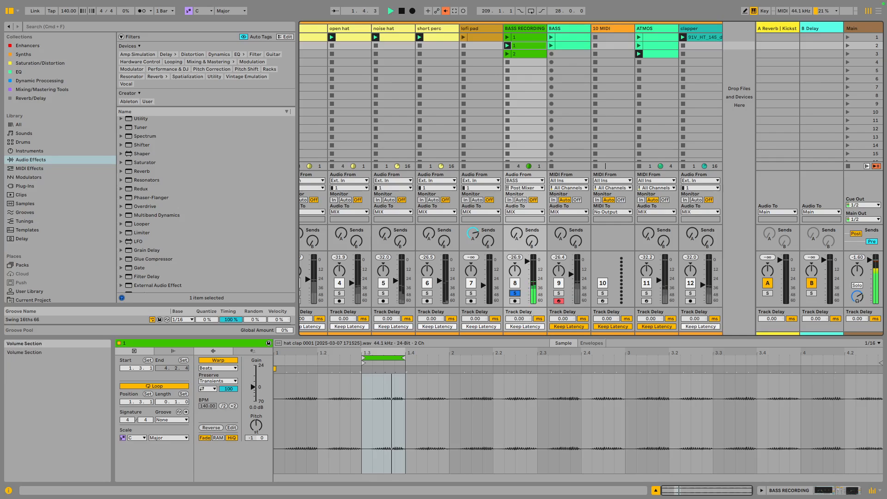
left_click(559, 293)
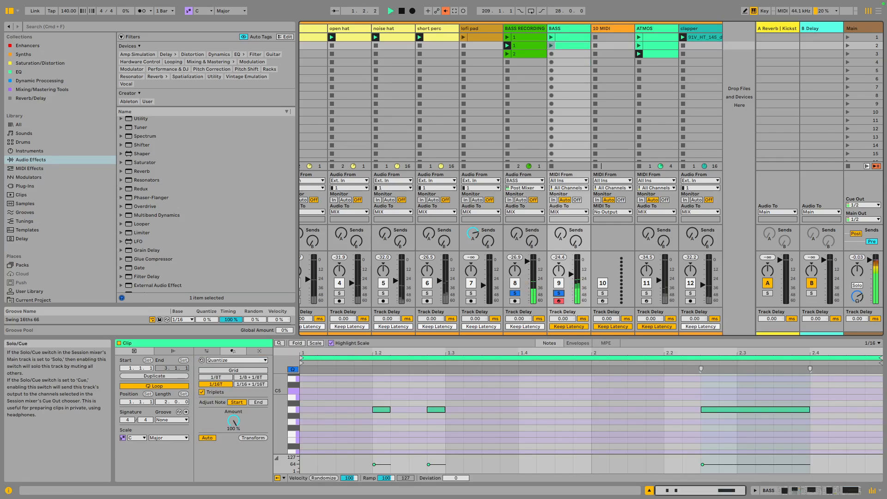
key("space")
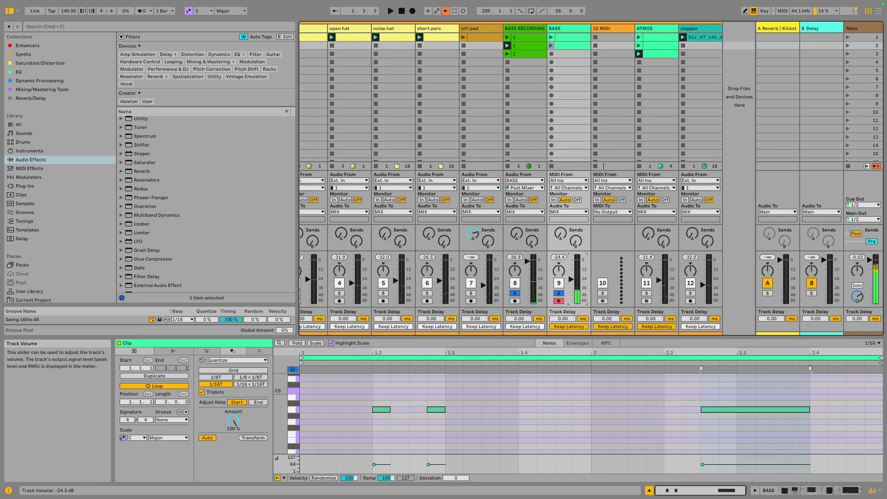
- Play along with the soloed loop from the computer keyboard an octave higher, bring up the BASS device chain, and stop playback
key("space")
key("x")
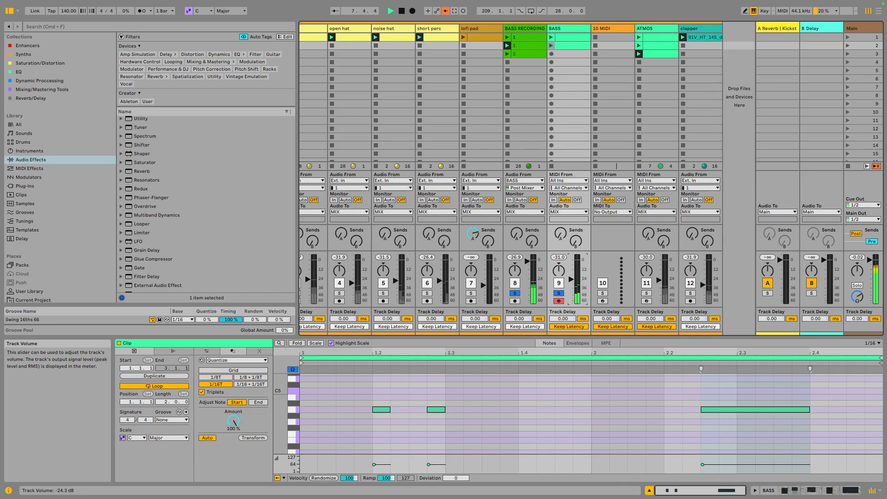
key("s")
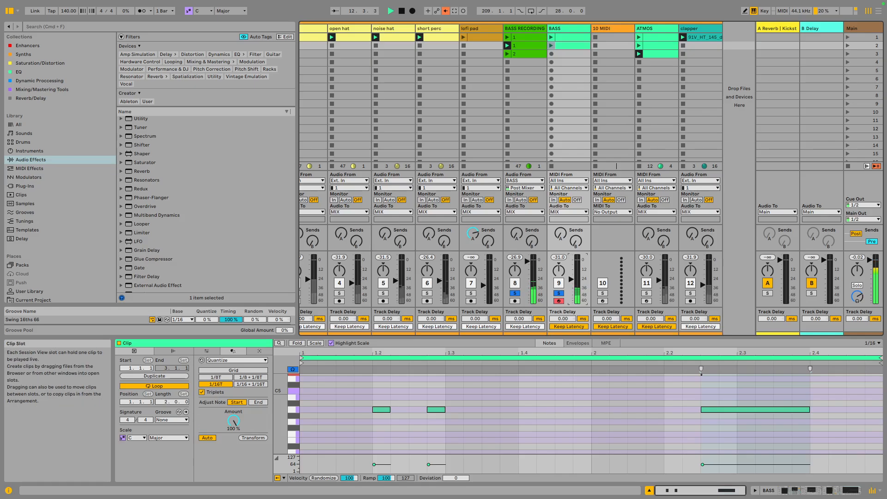
double_click(569, 28)
key("space")
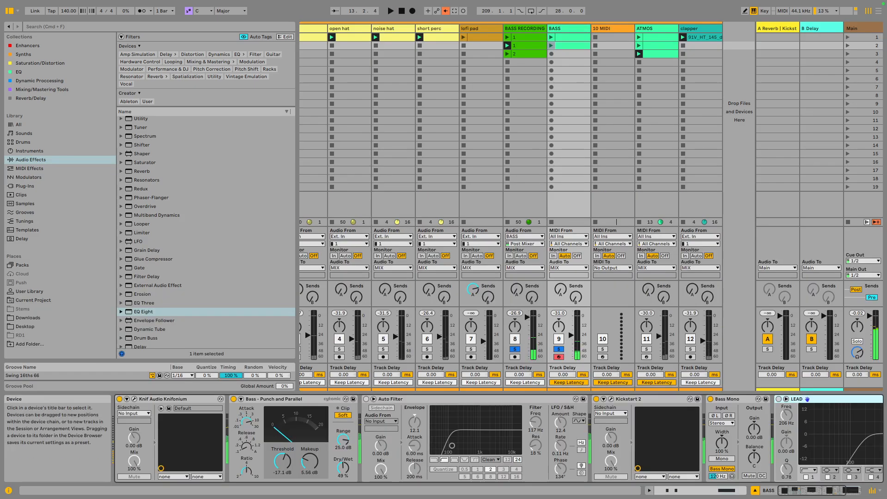
- Adjust the Release, Sustain and Attack of Knifonium's Envelope 1 while listening, and close the plug-in window
left_click(134, 399)
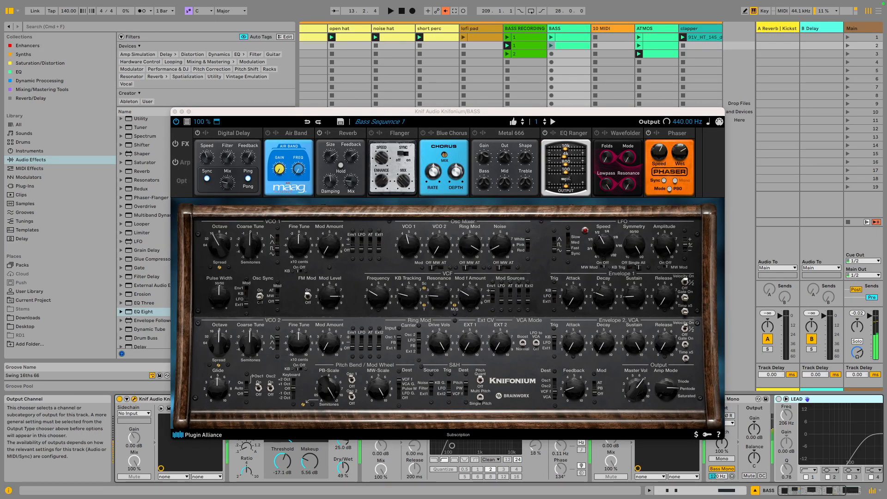
left_click(665, 296)
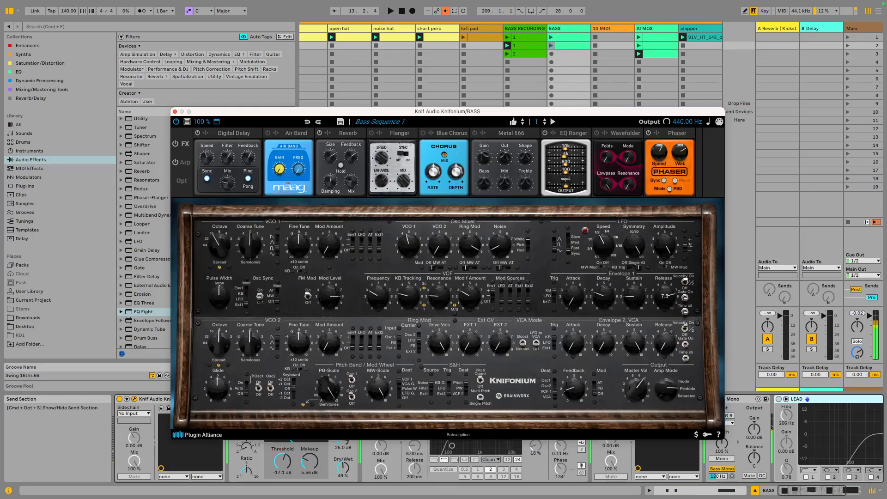
left_click_drag(635, 296, 635, 276)
left_click_drag(635, 296, 603, 326)
mouse_move(573, 296)
left_mouse_down()
mouse_move(573, 287)
mouse_move(573, 306)
left_mouse_up()
key("super+w")
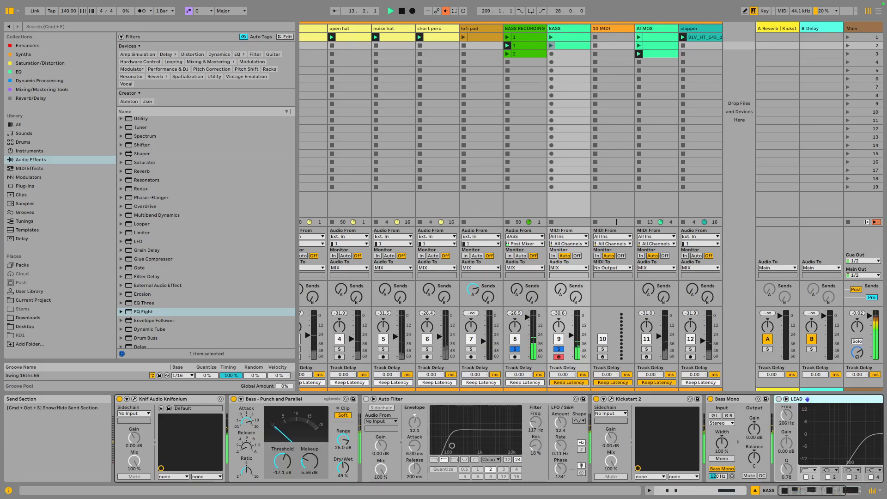
- Audition the BASS sound an octave up and back down at C5 to D6 on the computer keyboard, and stop playback
key("x")
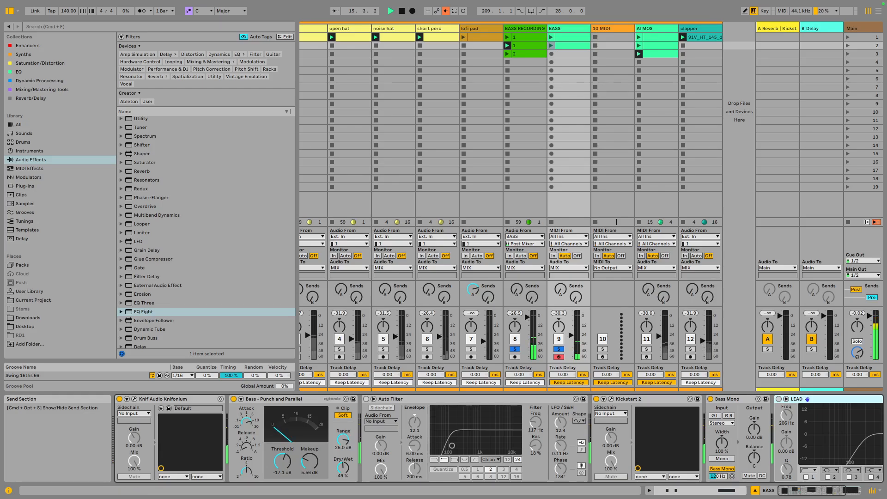
key("z")
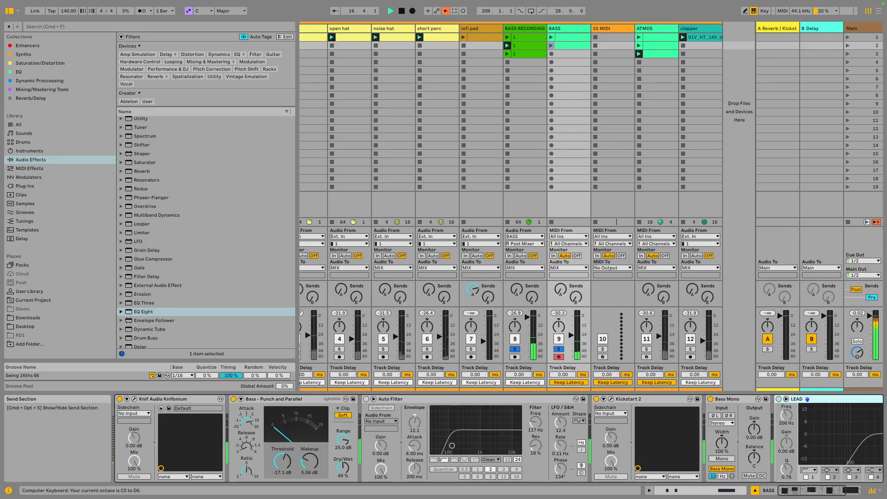
key("space")
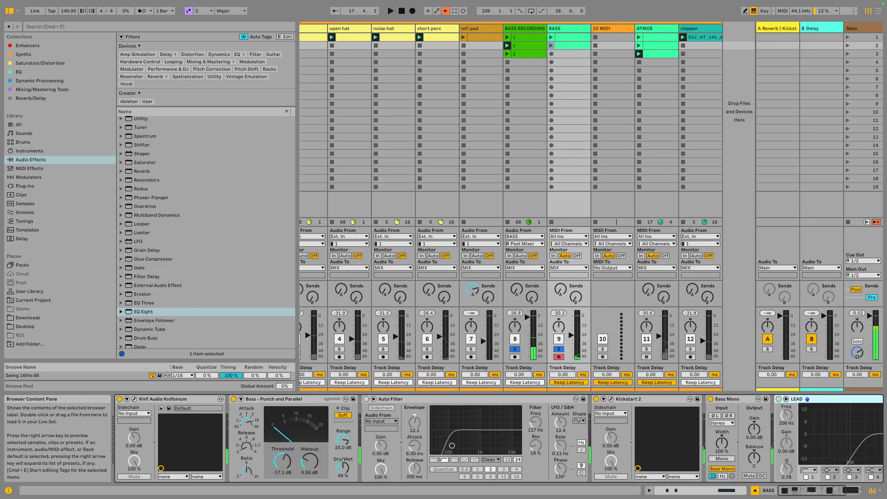
- Reopen Knifonium, tweak its VCF Resonance and FM Mod switch, and close the plug-in window
left_click(134, 399)
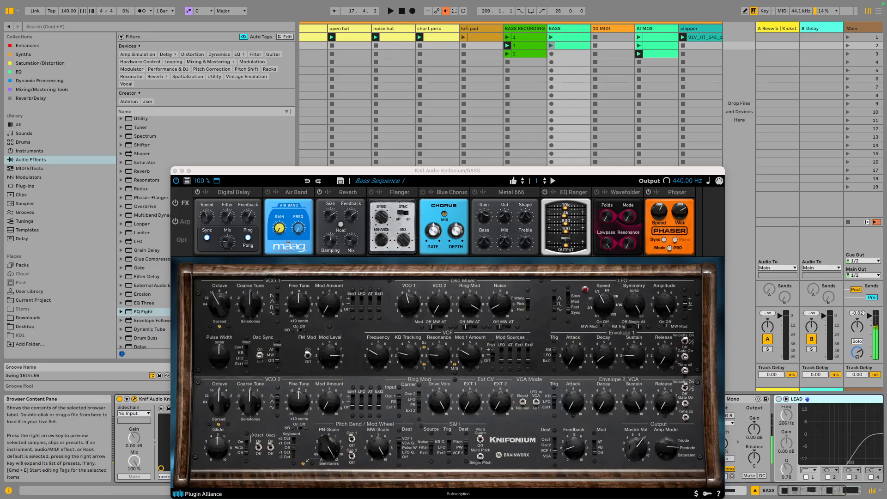
left_click(440, 355)
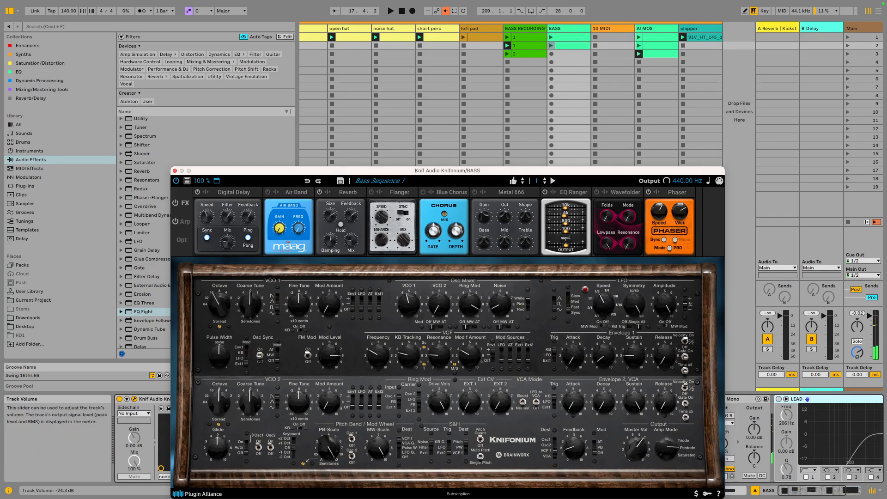
left_click(308, 356)
left_click(174, 171)
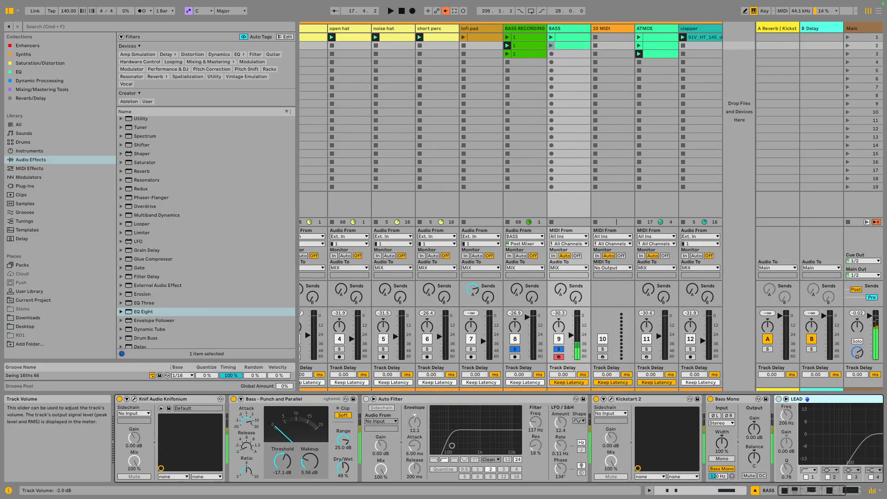
- Record a new MIDI clip in scene 7 of the BASS track, open its notes, and stop playback
key("space")
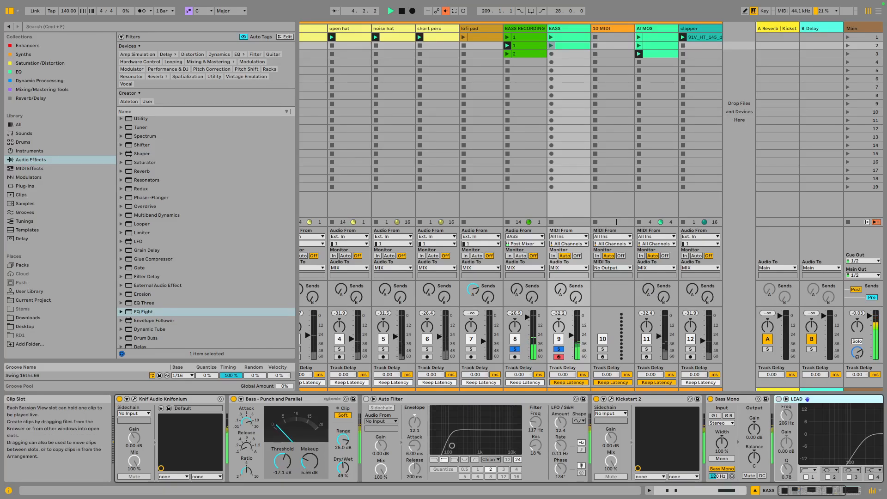
left_click(551, 87)
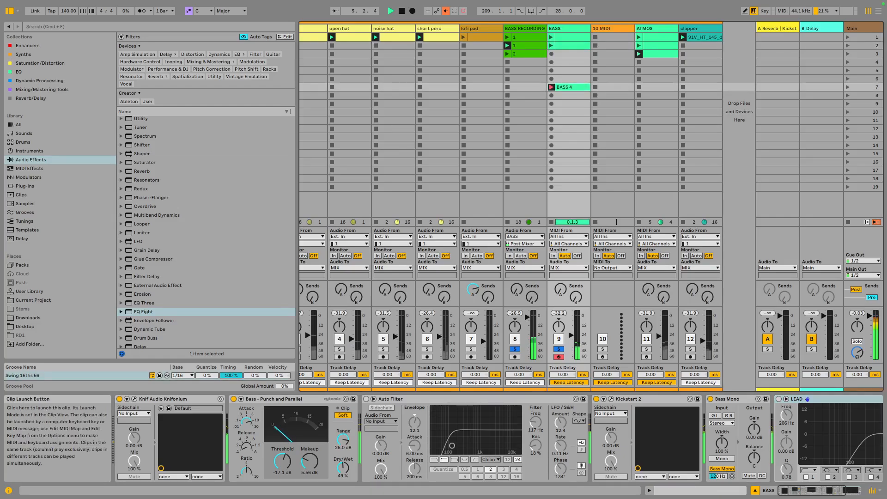
double_click(569, 87)
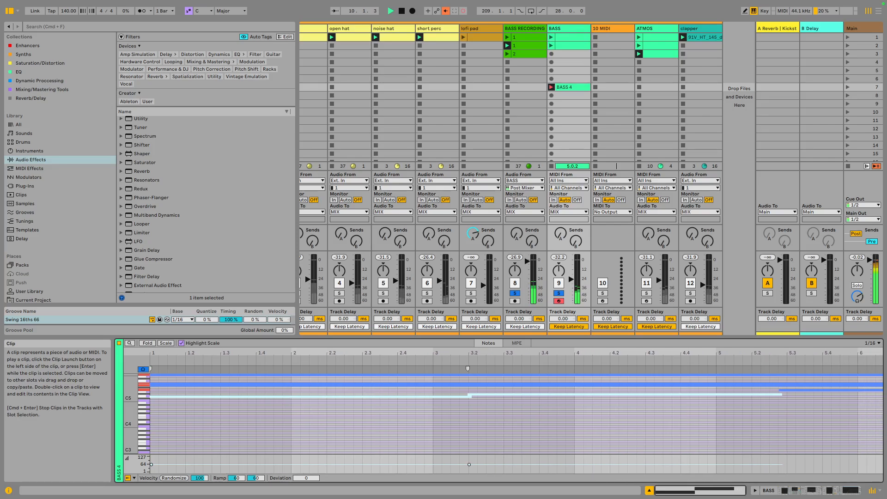
key("space")
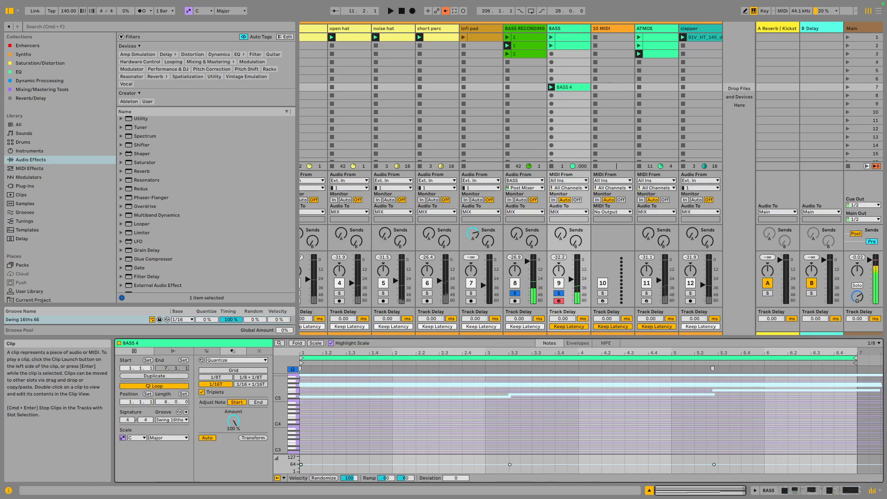
- Select all notes in the BASS 4 clip and quantize them to the 1/16T grid
left_click(561, 402)
key("super+a")
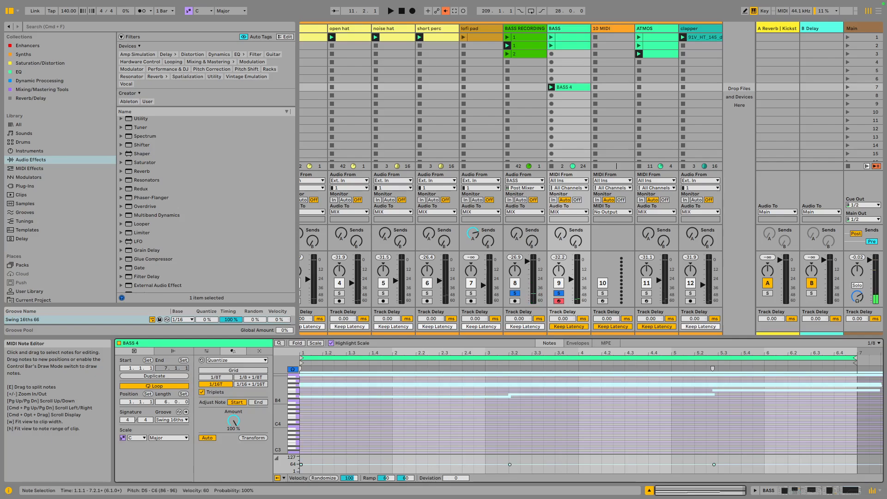
key("super+u")
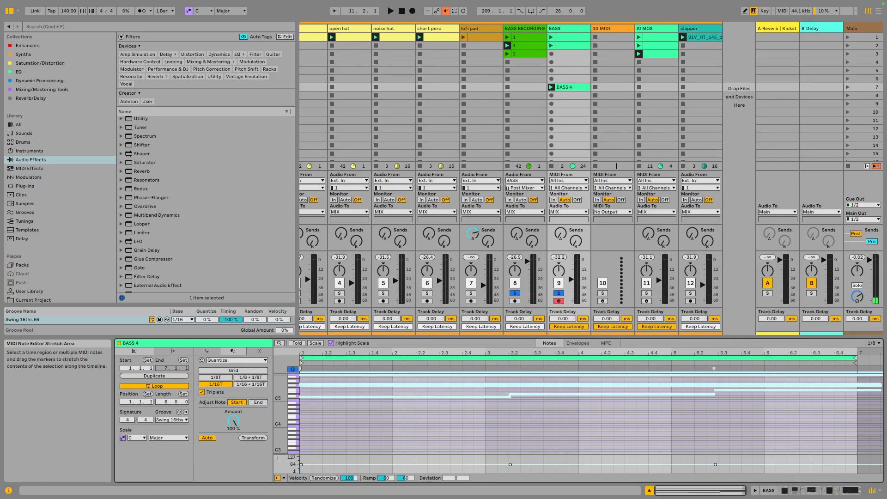
- Turn off Triplets to quantize the BASS 4 clip to the straight 1/16 grid, and select all its notes
left_click(216, 385)
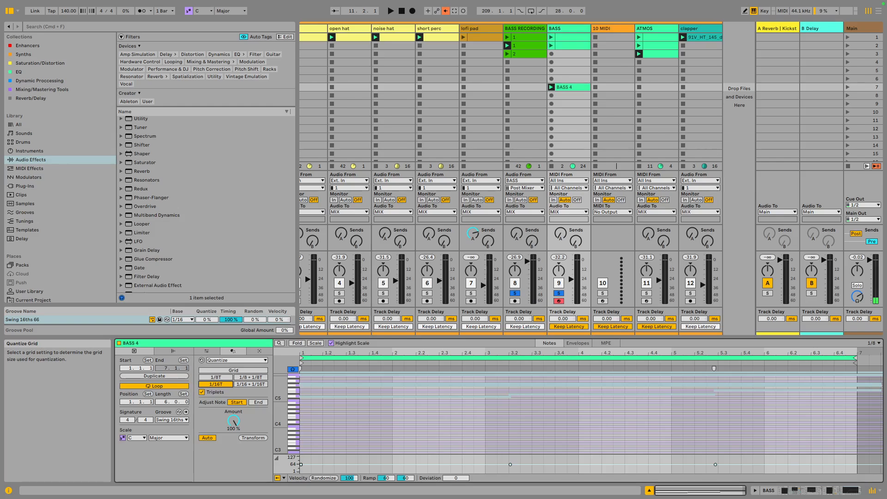
left_click(202, 392)
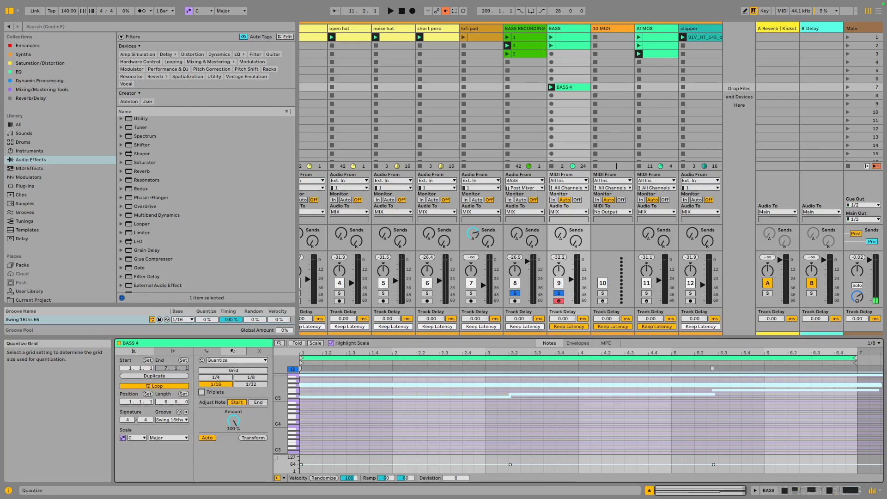
left_click(394, 415)
key("super+a")
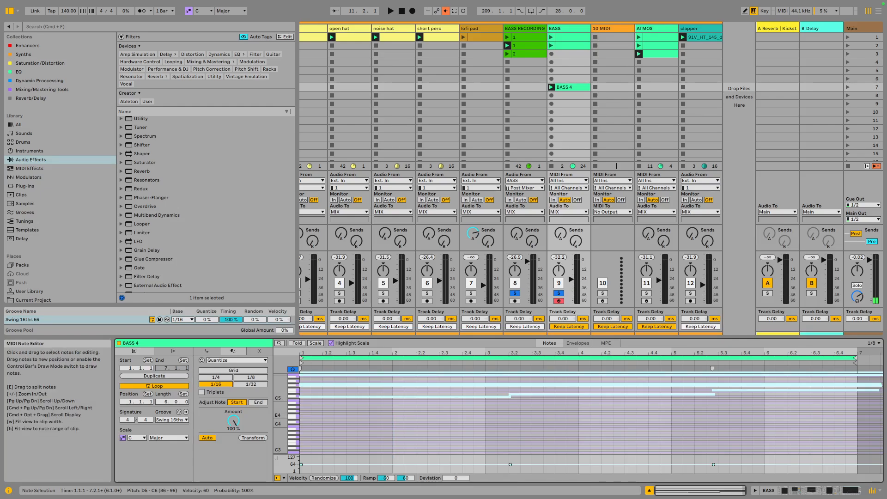
- Start playback, raise the BASS track's Send A, and deselect the notes in the BASS 4 clip
key("space")
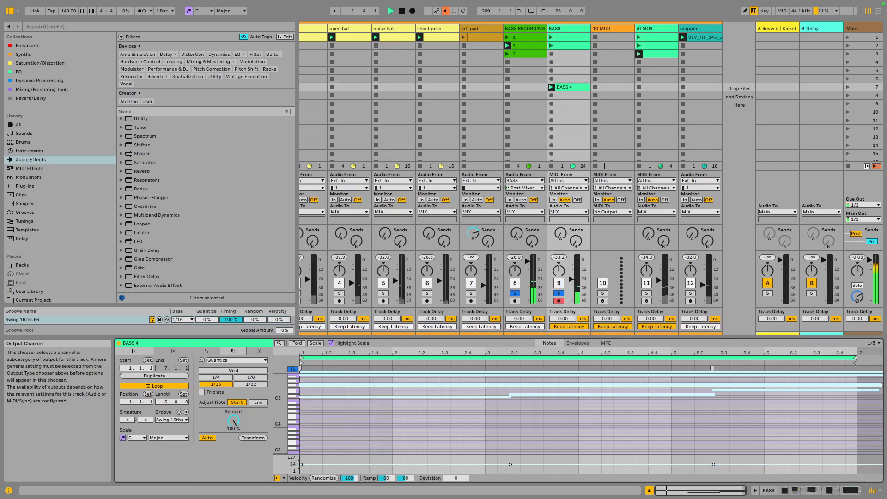
left_click_drag(562, 234, 562, 194)
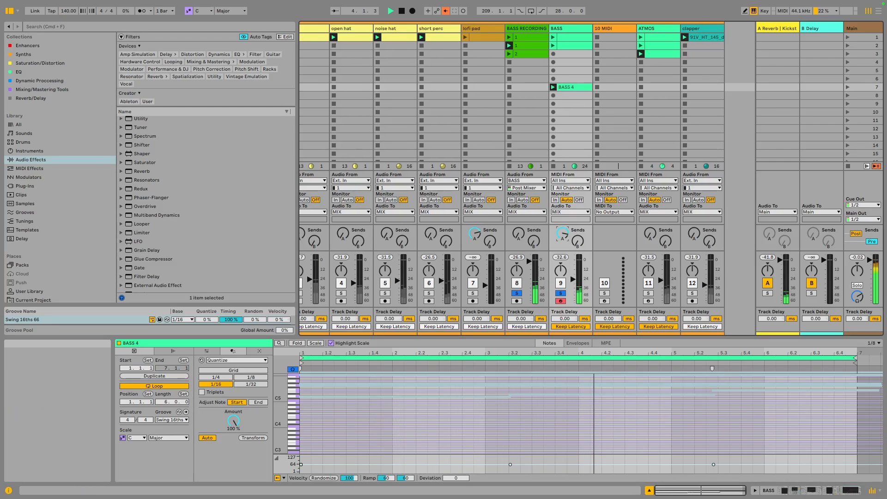
double_click(570, 28)
double_click(572, 87)
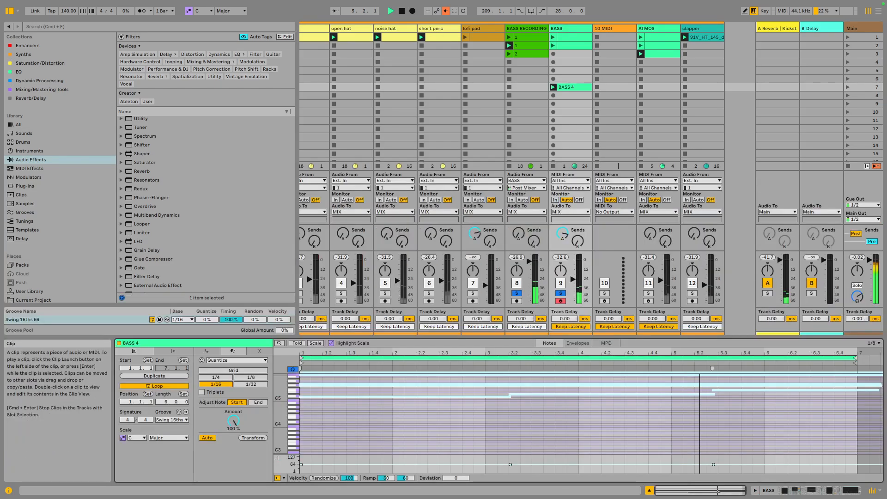
left_click(834, 423)
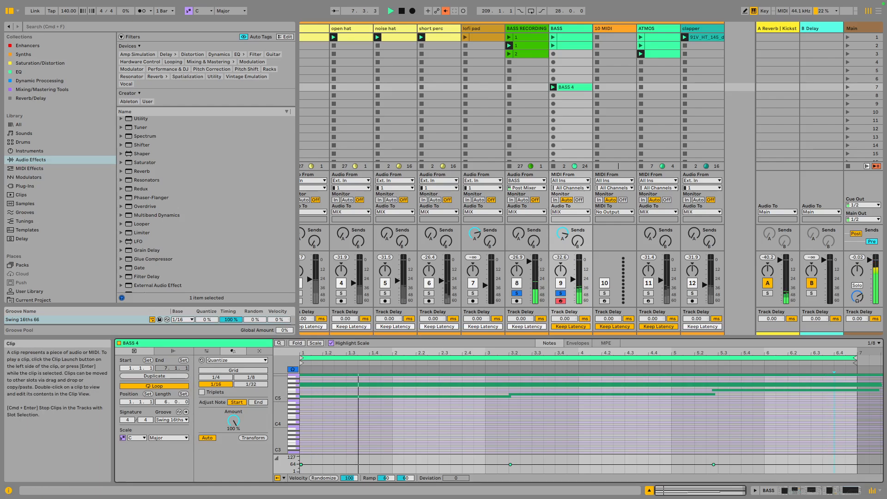
- Show the BASS RECORDING track's devices and raise its EQ Eight high-cut frequency to 2.44 kHz
left_click(553, 37)
left_click(527, 23)
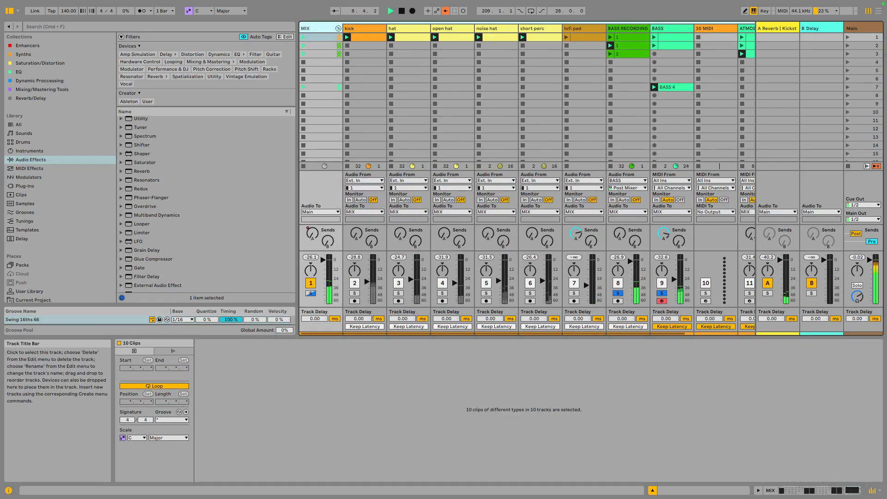
left_click(628, 28)
double_click(628, 29)
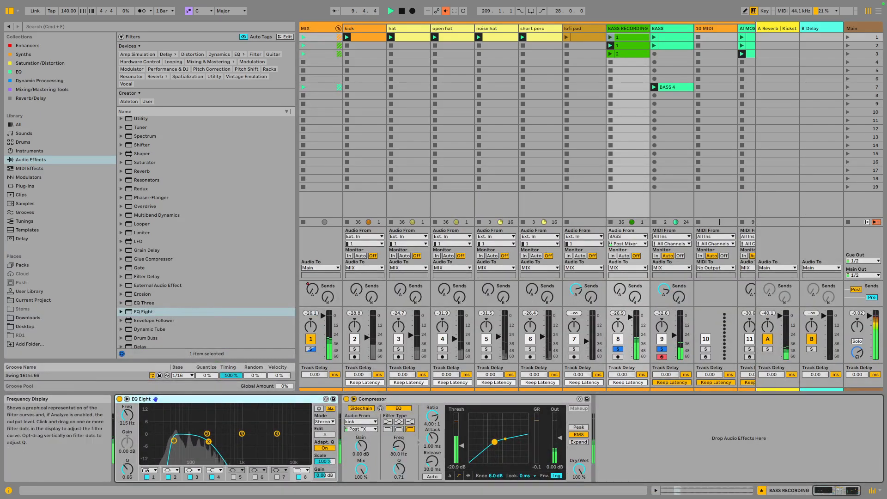
left_click_drag(127, 415, 127, 388)
- Solo the kick alongside the bass tracks and show the start of the BASS track's device chain
left_click(354, 349, "super")
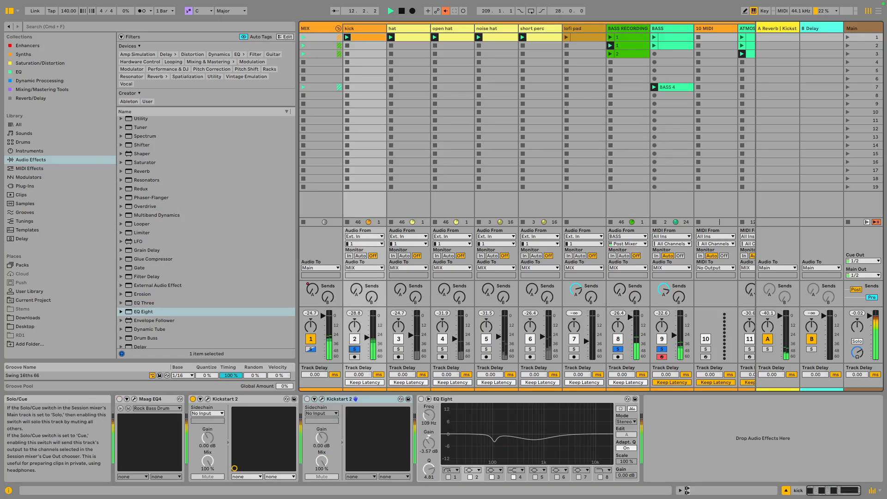
scroll(527, 111, "right", 3)
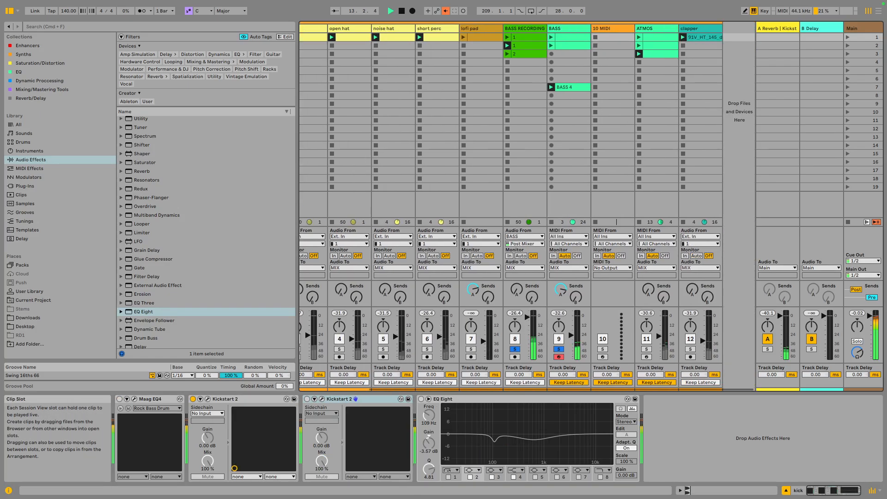
left_click(567, 29)
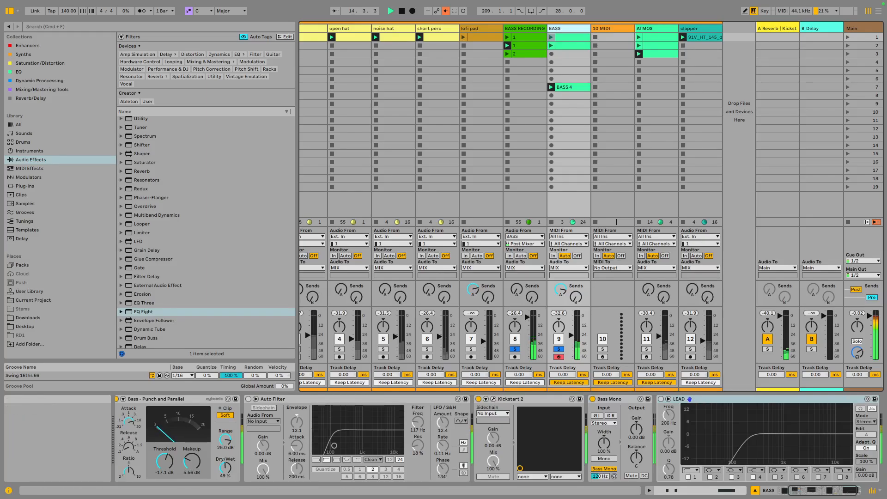
scroll(462, 439, "left", 5)
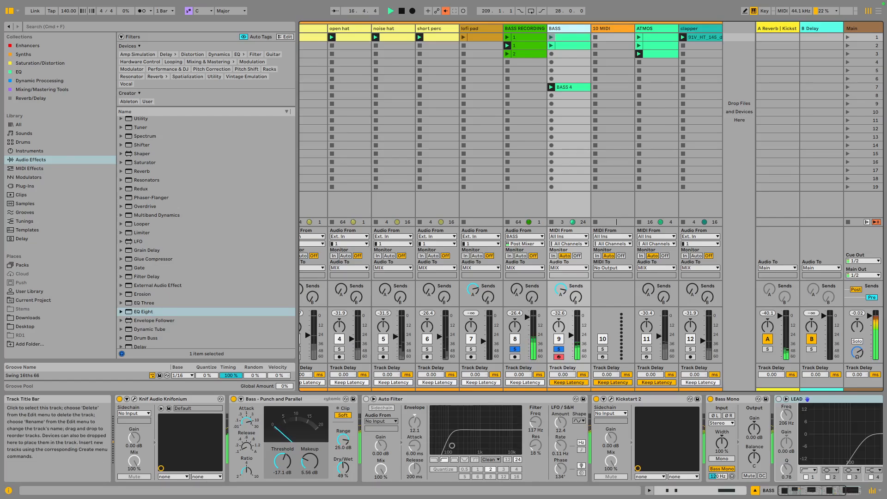
- Copy the kick-sidechained Compressor from BASS RECORDING to the end of the BASS chain and set its threshold to -13.8 dB
left_click(524, 29)
left_click(391, 399)
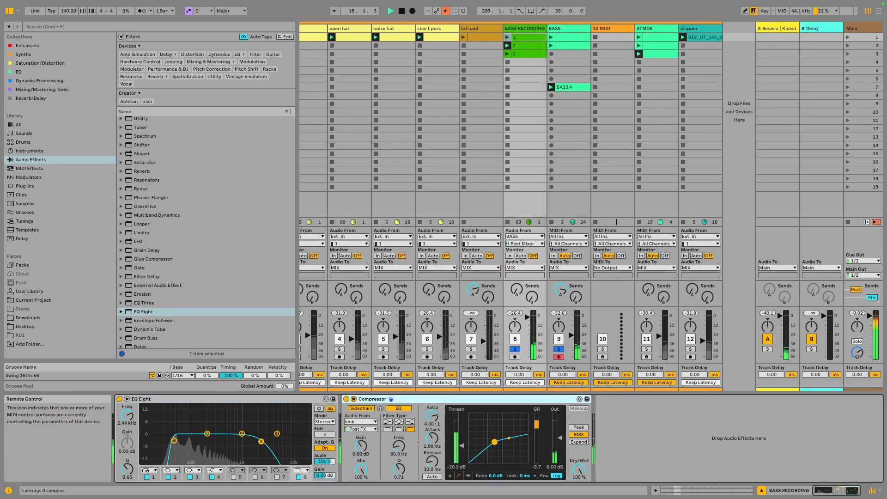
left_click(564, 29)
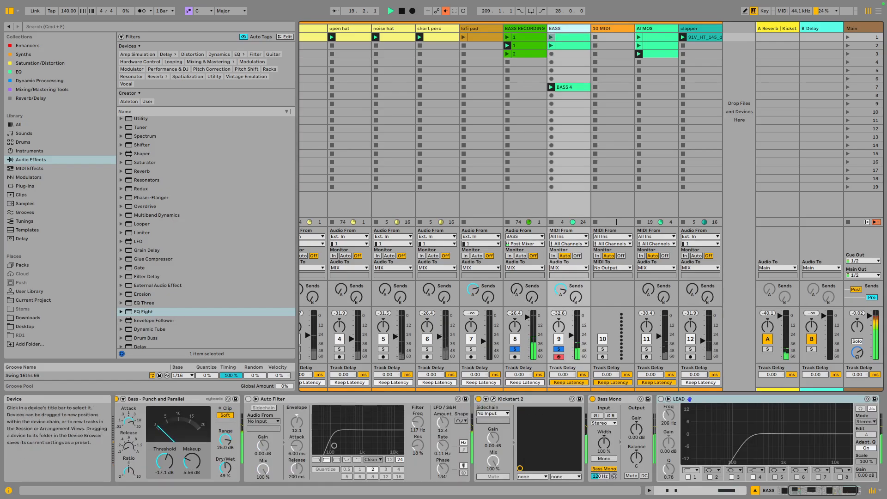
scroll(693, 439, "right", 2)
left_click(862, 439)
key("super+v")
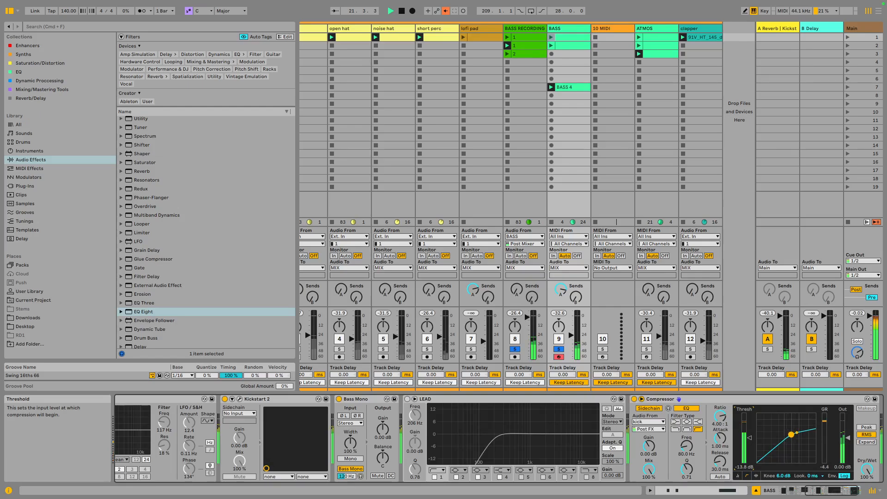
- Enable the BASS track's Auto Filter, set its high-pass cutoff to 153 Hz and its LFO amount to 14.8
scroll(499, 439, "left", 6)
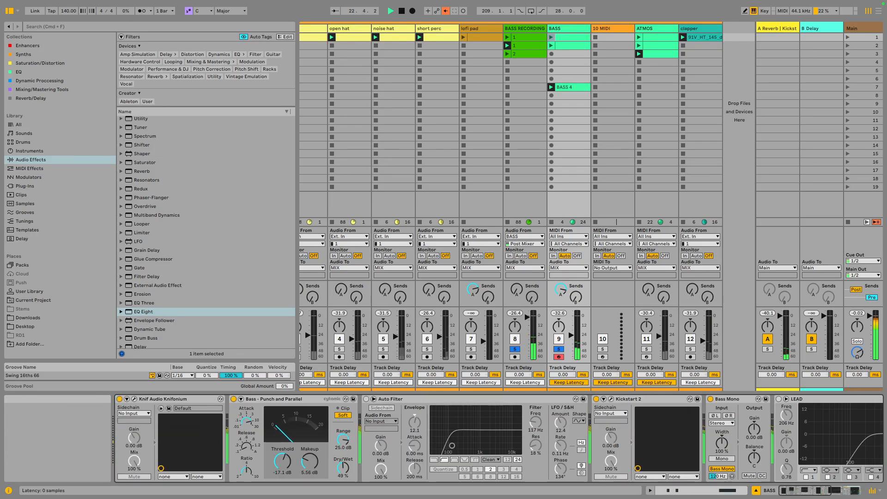
left_click(373, 399)
left_click(366, 399)
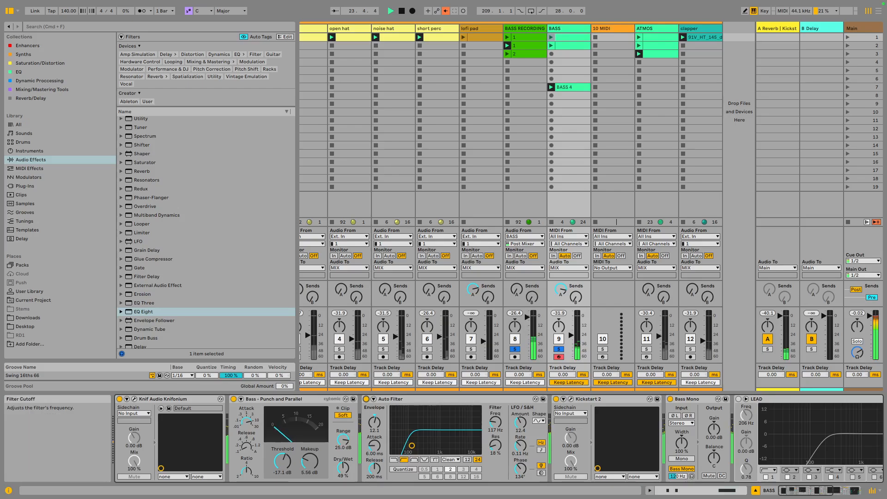
left_click_drag(411, 445, 416, 446)
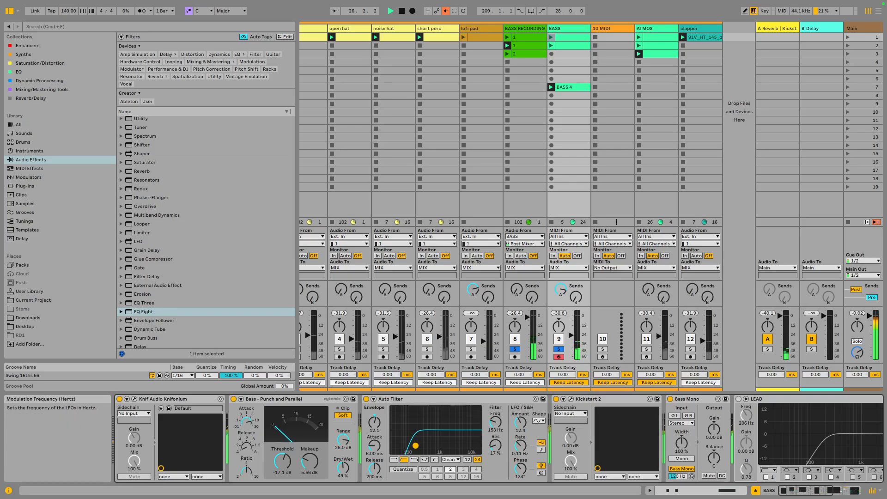
left_click_drag(520, 423, 521, 420)
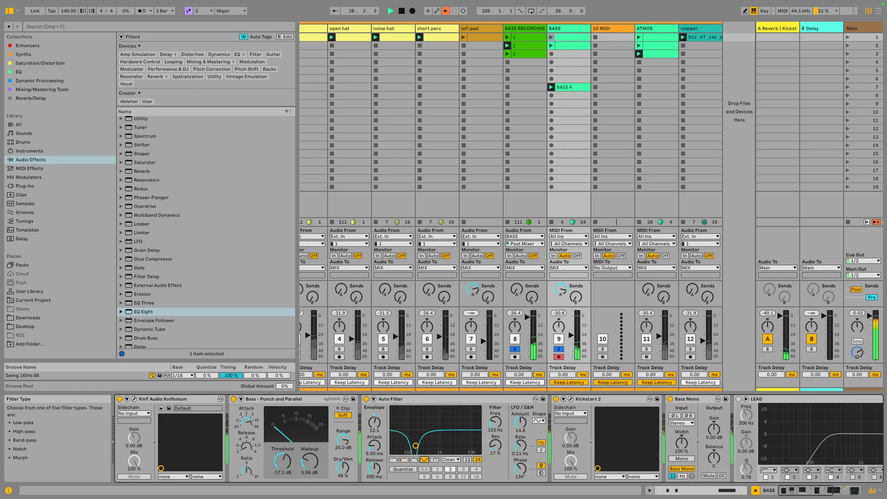
- Try the Auto Filter's Morph type at 888 Hz, and switch it to low-pass with a 4.32 kHz cutoff
left_click(434, 459)
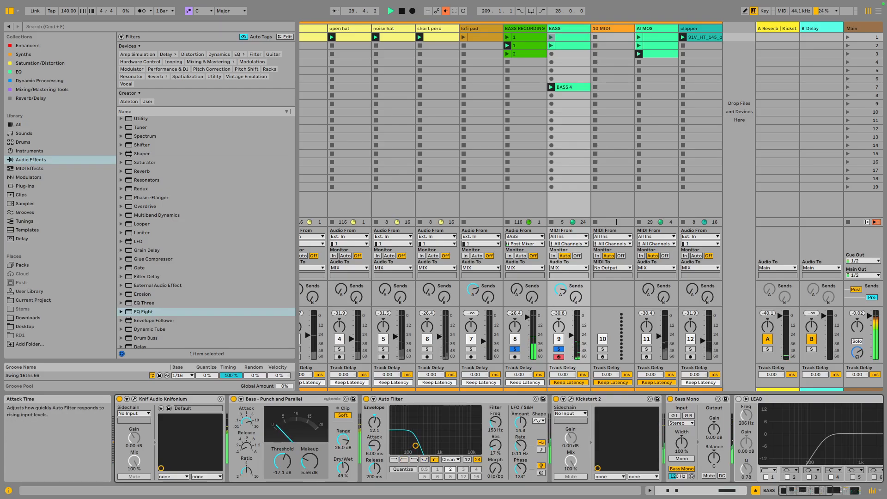
left_click_drag(415, 446, 438, 446)
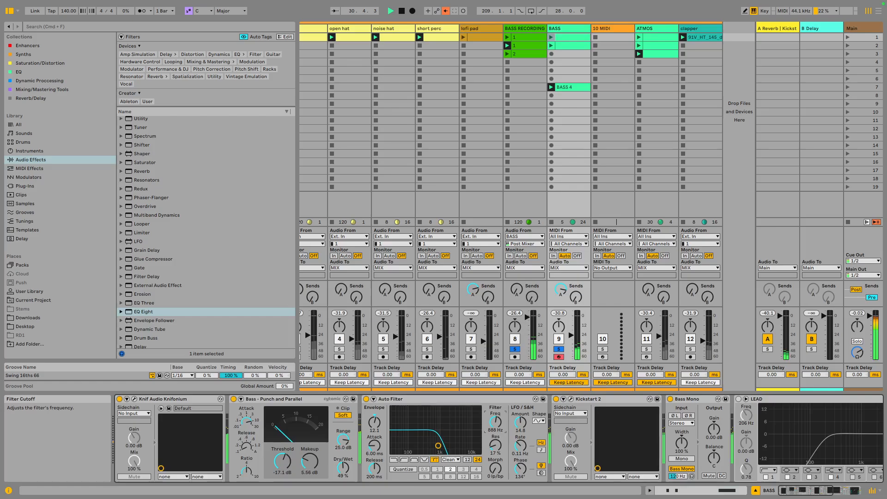
left_click(393, 459)
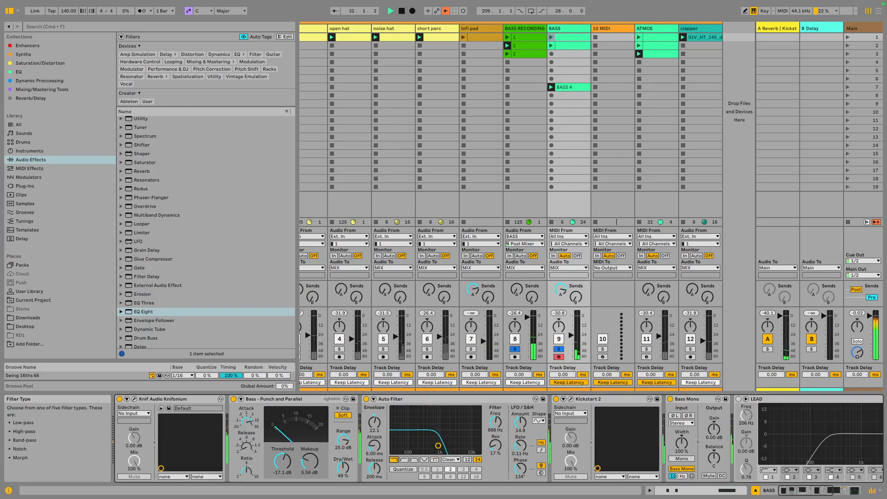
left_click_drag(438, 446, 459, 445)
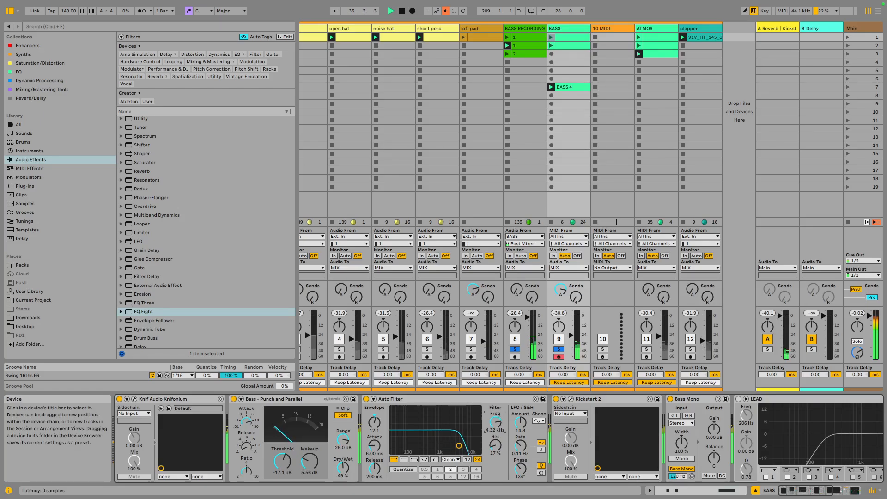
- Bypass the BASS track's Auto Filter, readjust its Send A to the reverb return, and stop playback
scroll(458, 445, "right", 10)
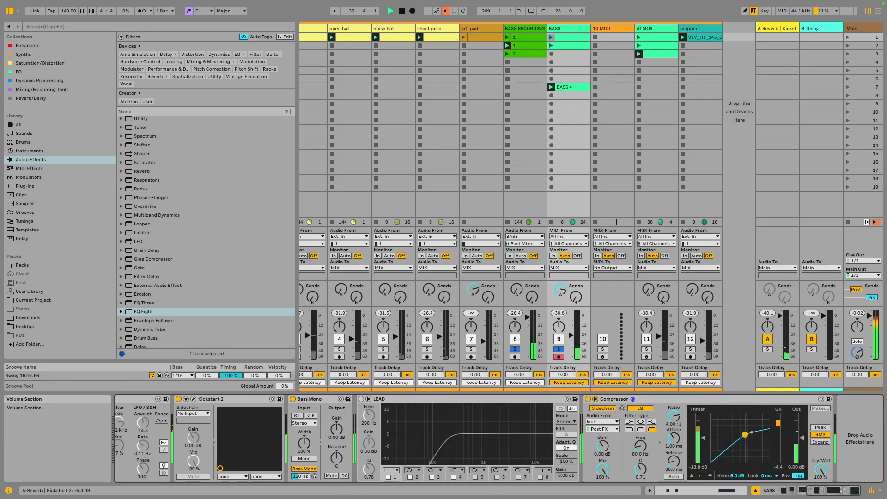
left_click(560, 289)
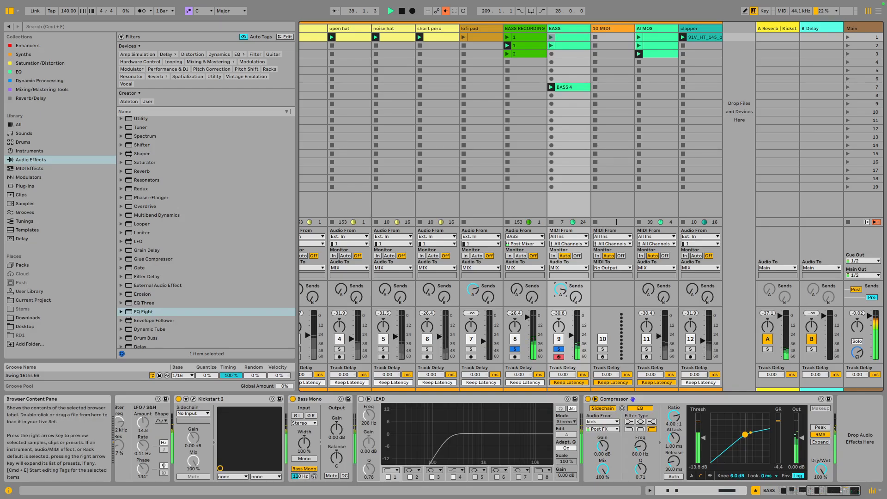
scroll(206, 231, "down", 1)
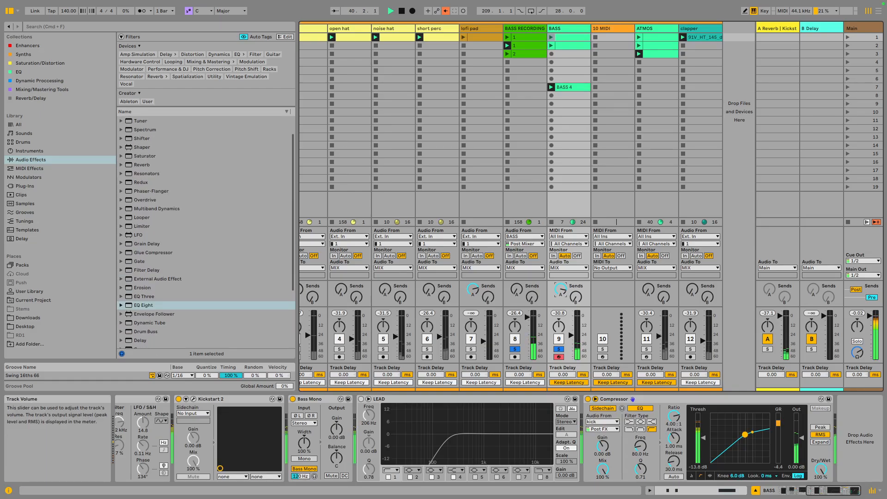
key("space")
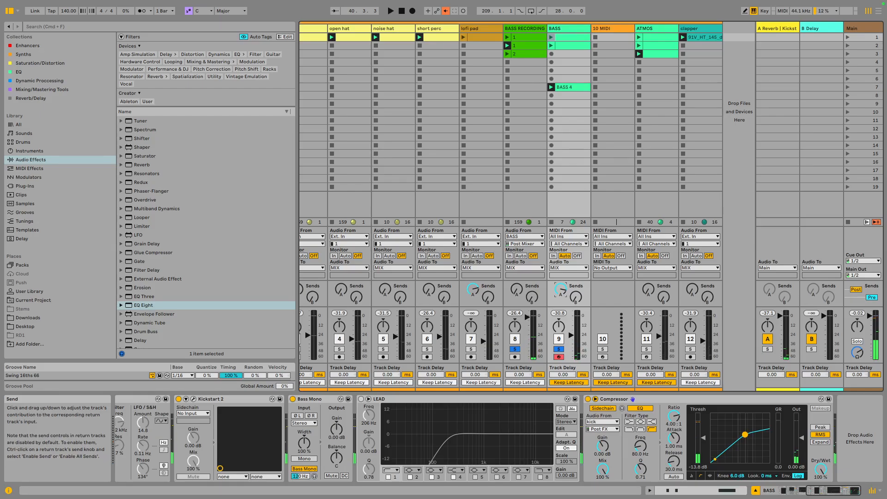
left_click_drag(560, 289, 561, 295)
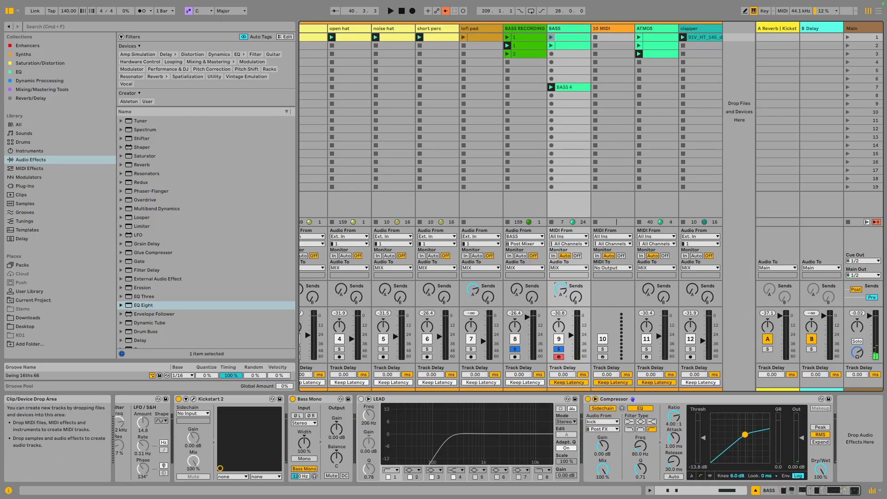
- Rename the BASS track as SEQUENCE and start playback
left_click(777, 28)
left_click(564, 29)
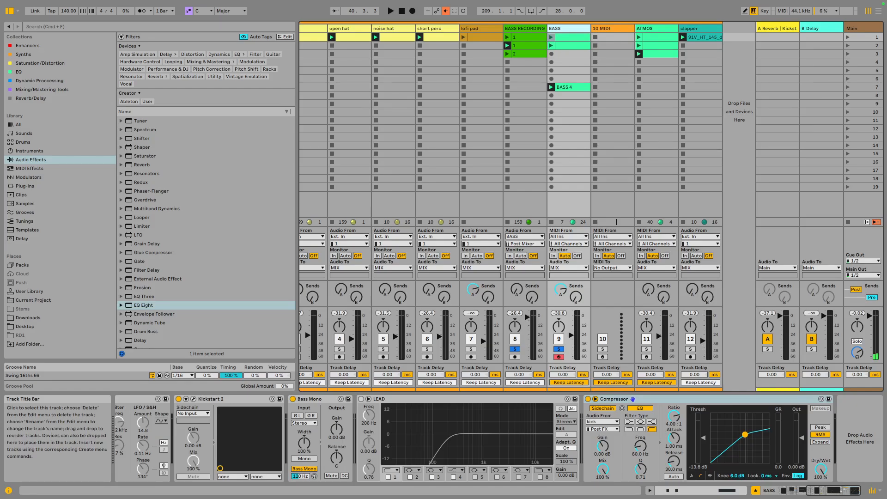
key("super+r")
type("SE")
key("space")
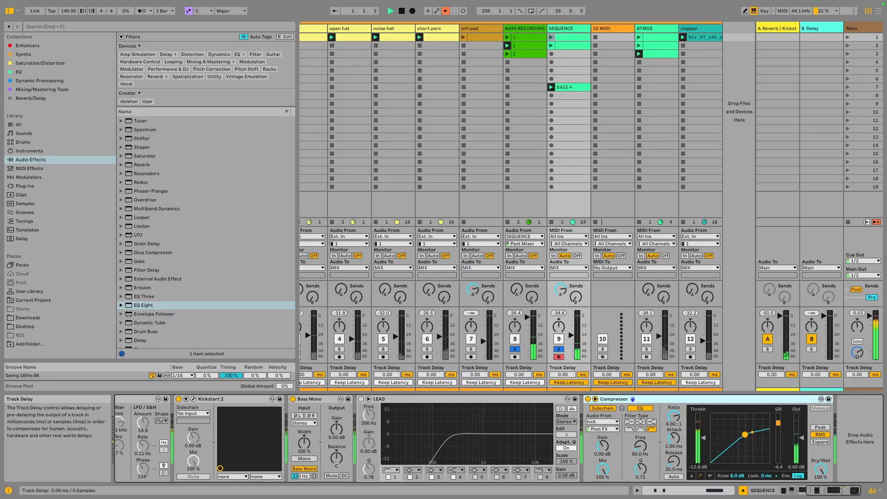
- Open the Knifonium plug-in window on the SEQUENCE track, listen briefly to the playback, and stop it
scroll(303, 423, "left", 10)
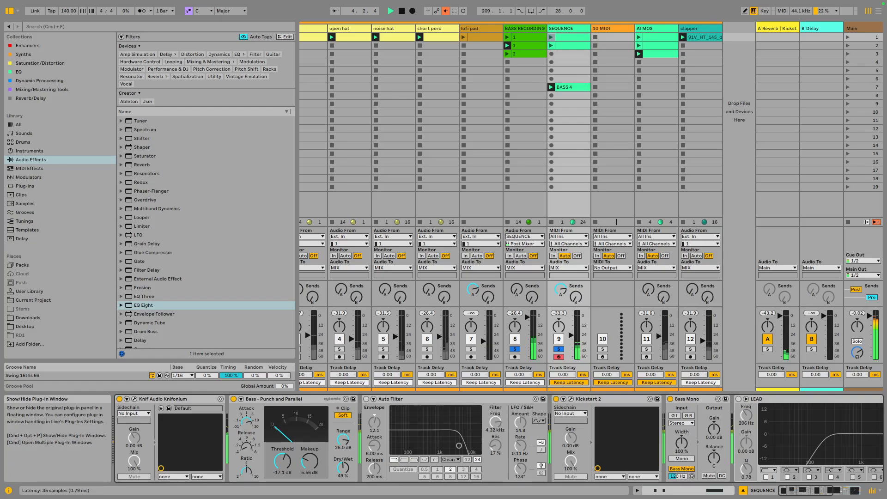
left_click(134, 399)
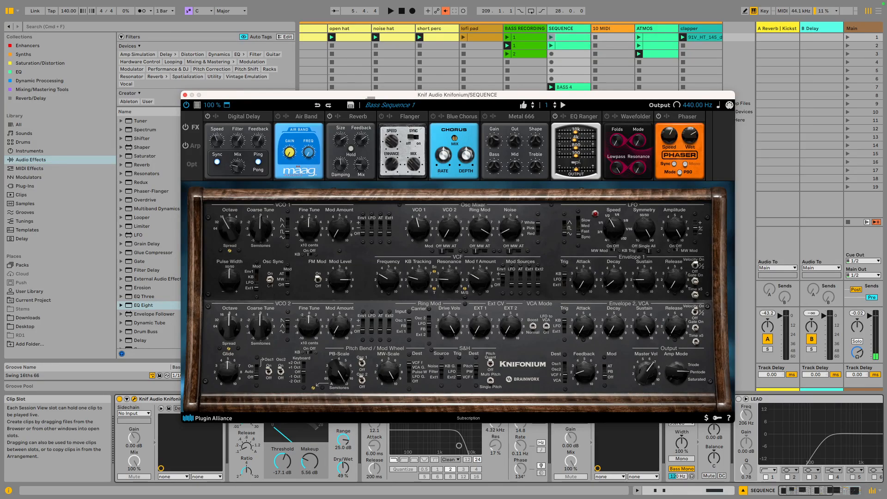
key("space")
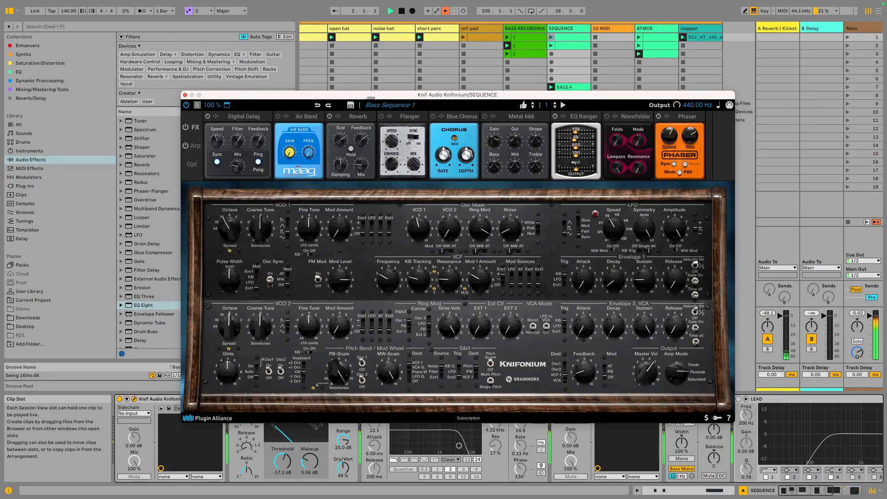
key("space")
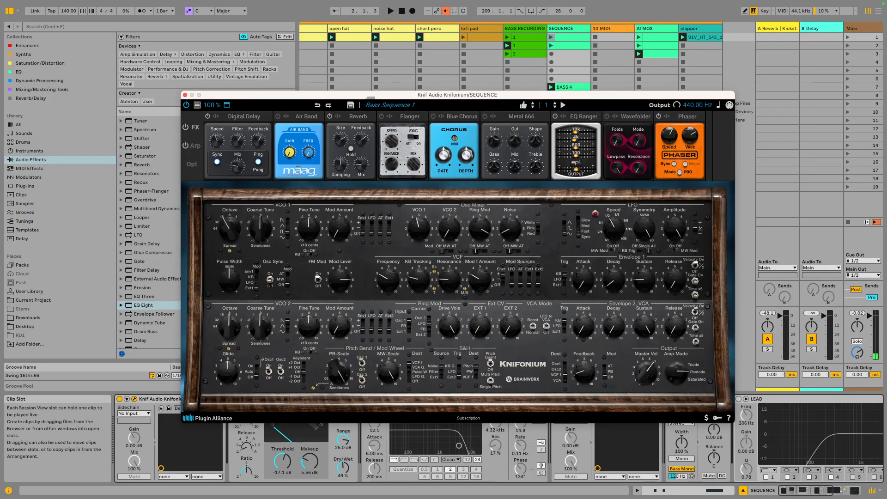
- Play the sequence briefly, stop it, and close the Knifonium plug-in window
key("space")
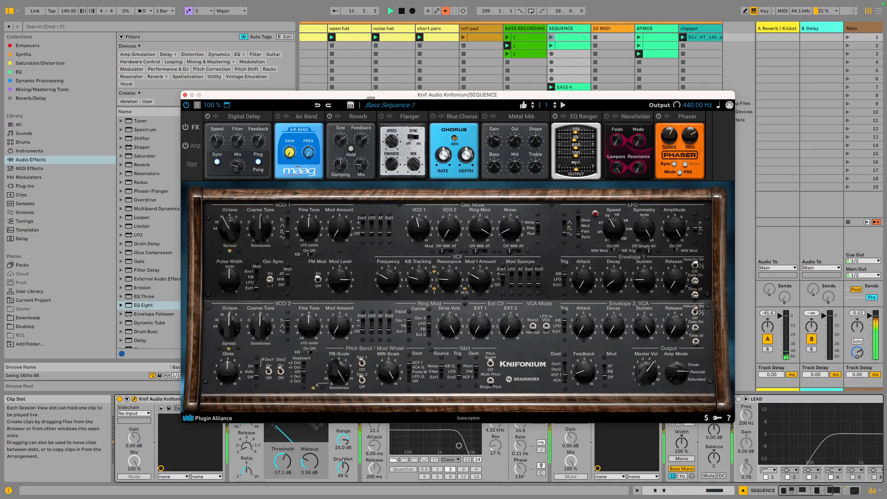
key("space")
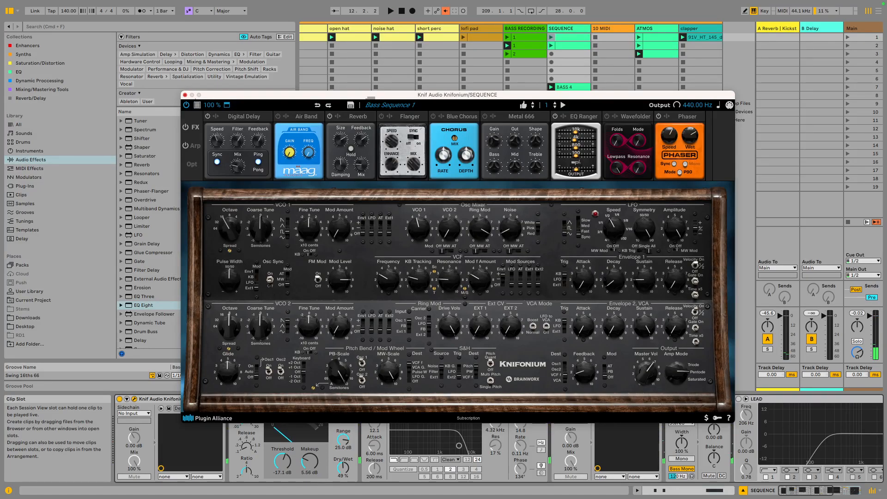
left_click(185, 94)
- Duplicate the BASS 4 clip on the SEQUENCE track and shorten the copy's loop to two bars
left_click(569, 87)
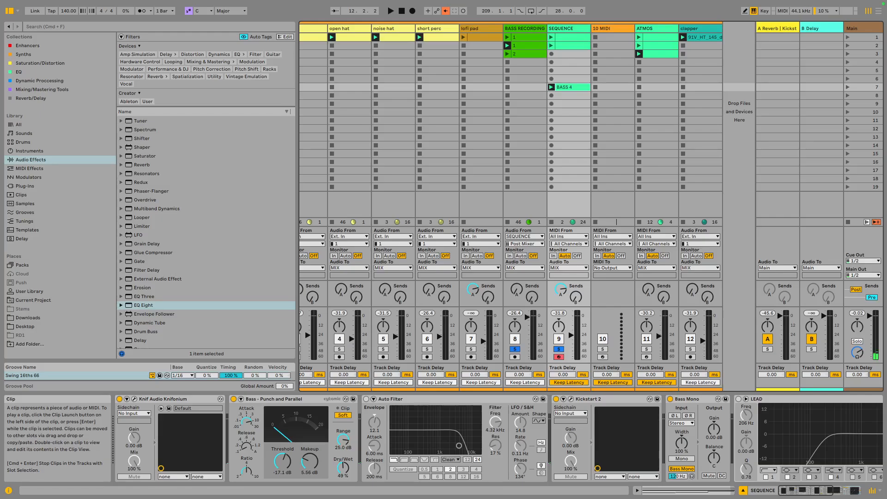
key("super+d")
key("shift+Tab")
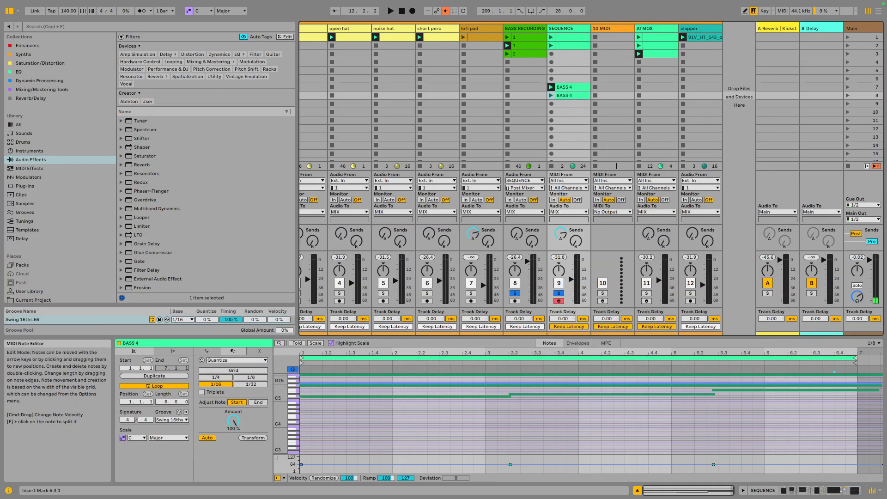
left_click_drag(856, 358, 484, 358)
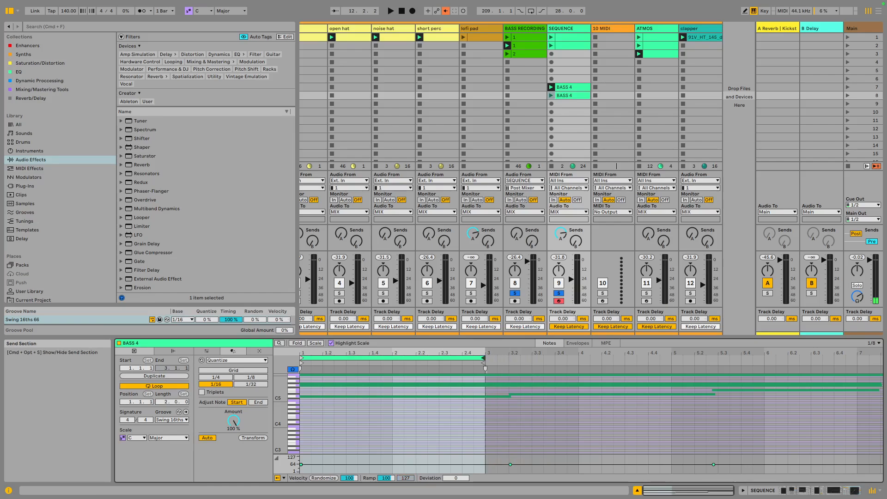
- Restart playback and launch the shortened BASS 4 copy on the SEQUENCE track
key("space")
key("space")
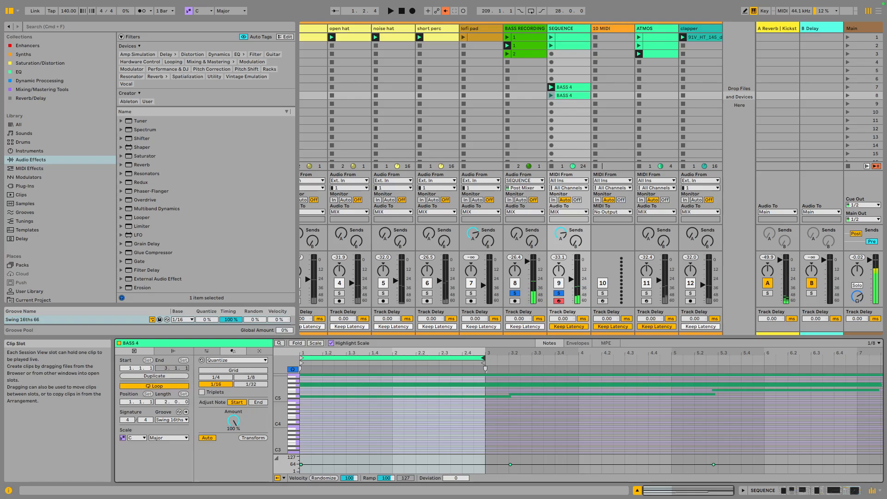
left_click(552, 95)
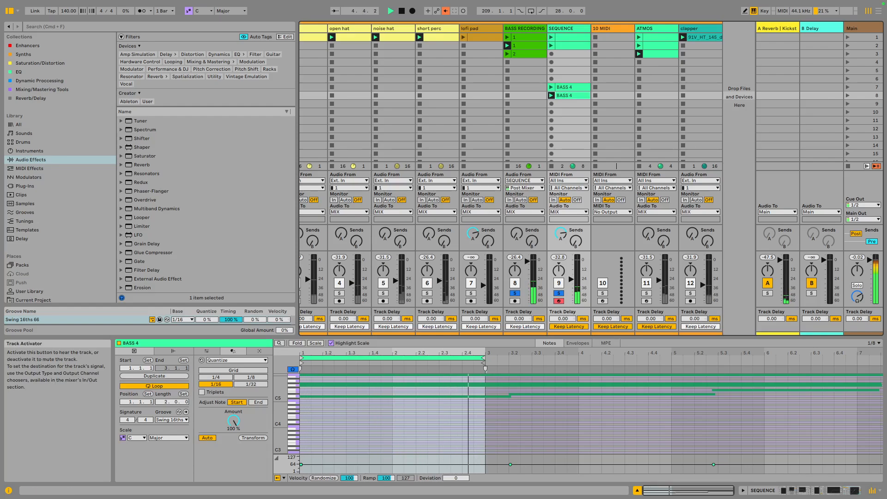
- Solo the short perc and hat tracks, and turn the hat's Send A fully down
left_click(427, 293)
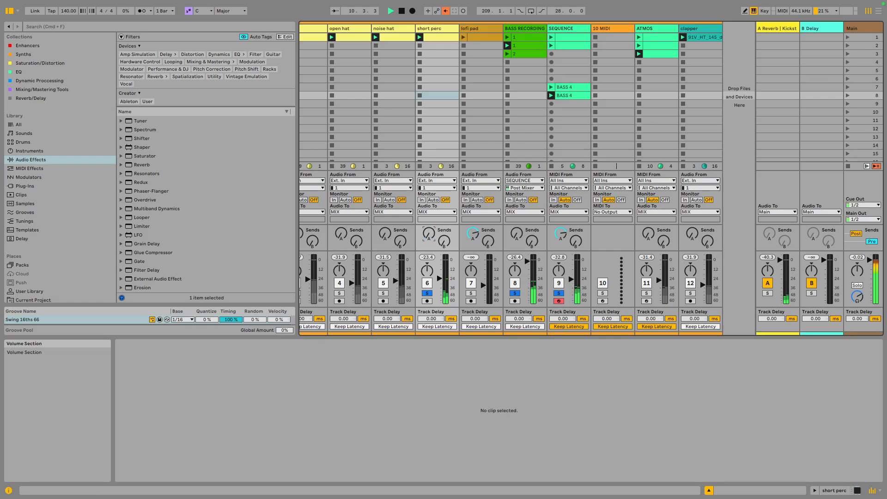
scroll(527, 178, "left", 3)
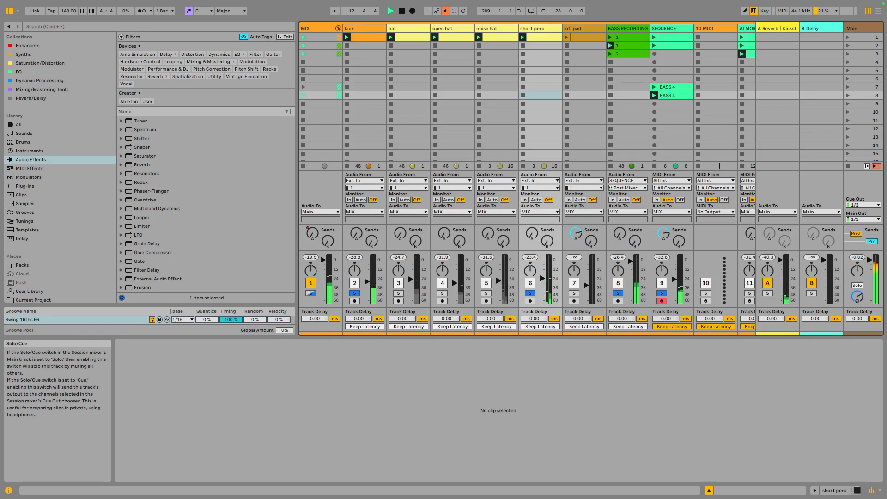
left_click(398, 293)
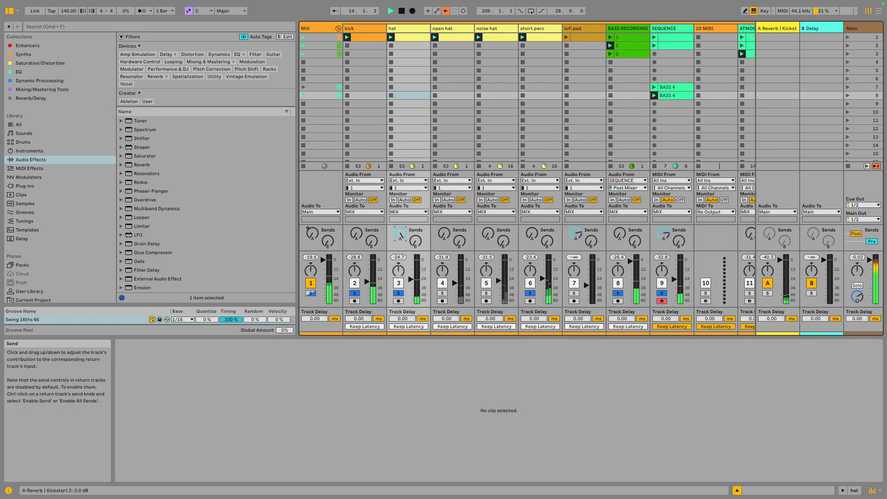
left_click_drag(400, 234, 400, 296)
- Show the MIX group's device chain and enable its EQ Eight with the 95.8 Hz low cut
left_click(314, 29)
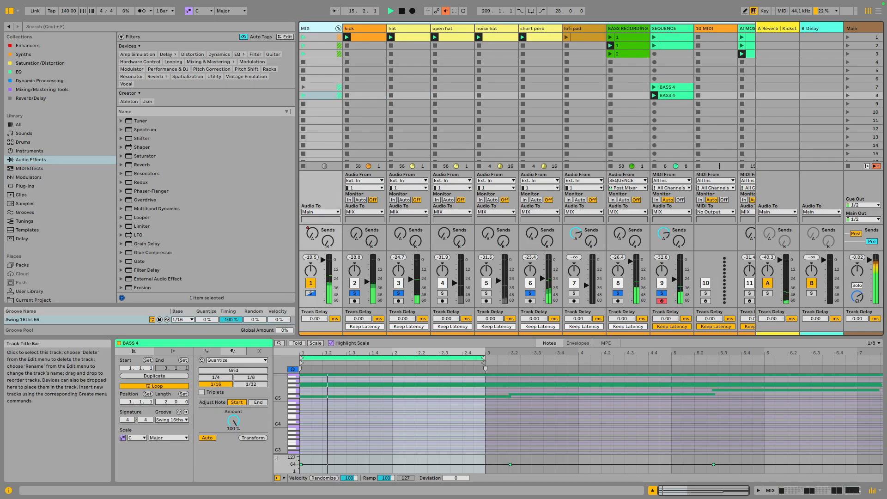
double_click(314, 29)
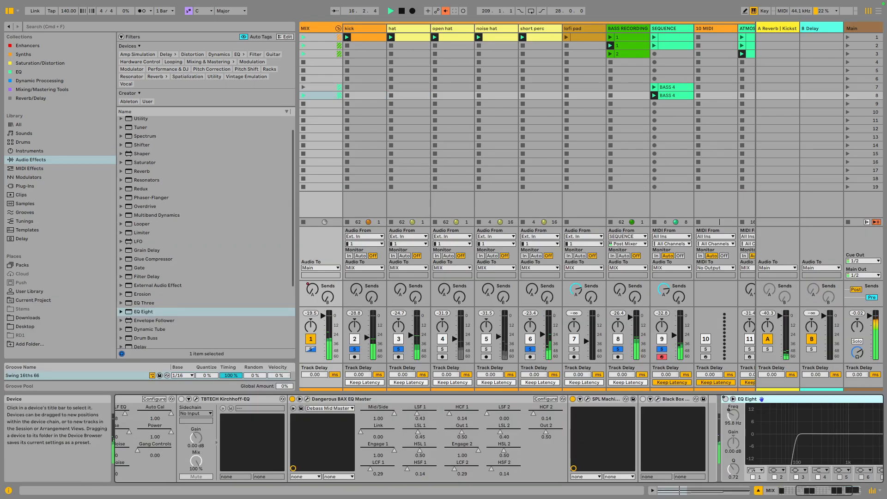
left_click(726, 399)
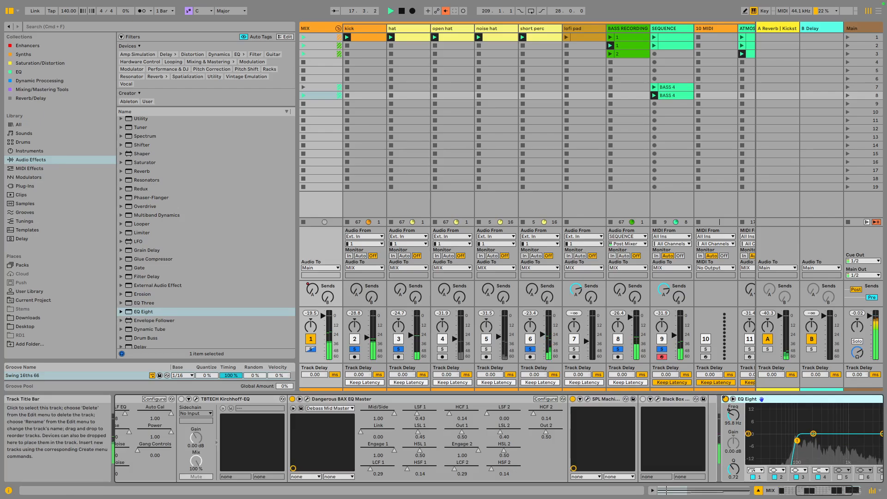
- Collapse the MIX group's Audio Effect Rack by hiding its macros, chain list and devices, leaving EQ Eight in view
left_click(408, 28)
left_click(315, 29)
scroll(499, 439, "left", 5)
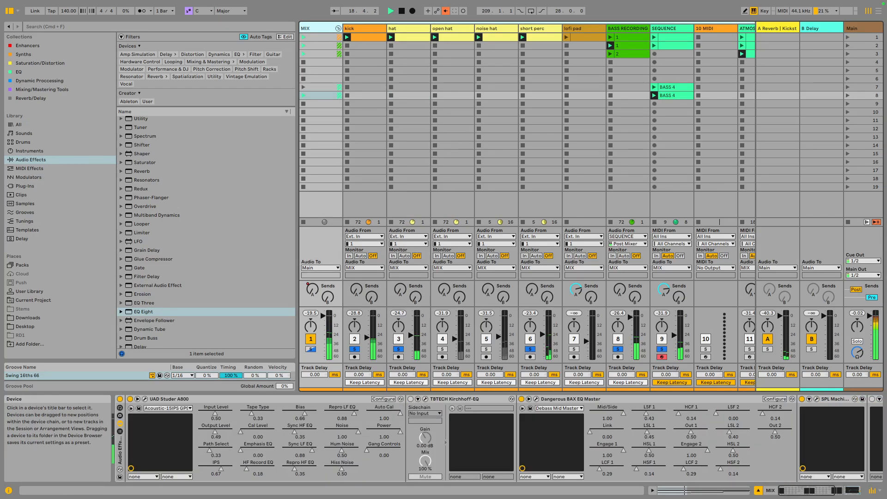
scroll(499, 439, "left", 2)
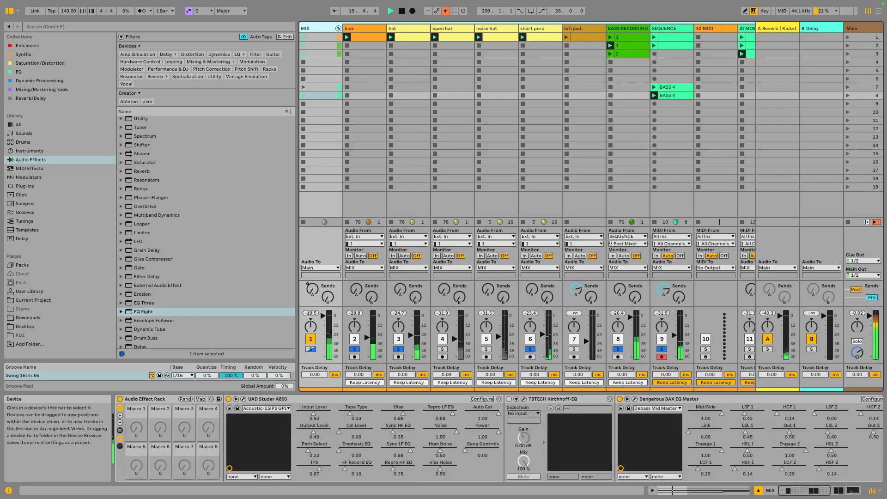
left_click(120, 407)
left_click(121, 438)
left_click(119, 431)
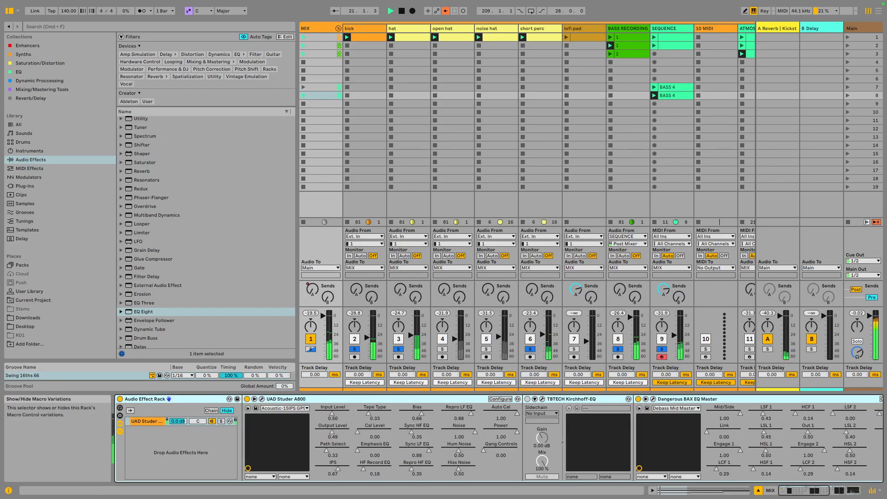
left_click(120, 431)
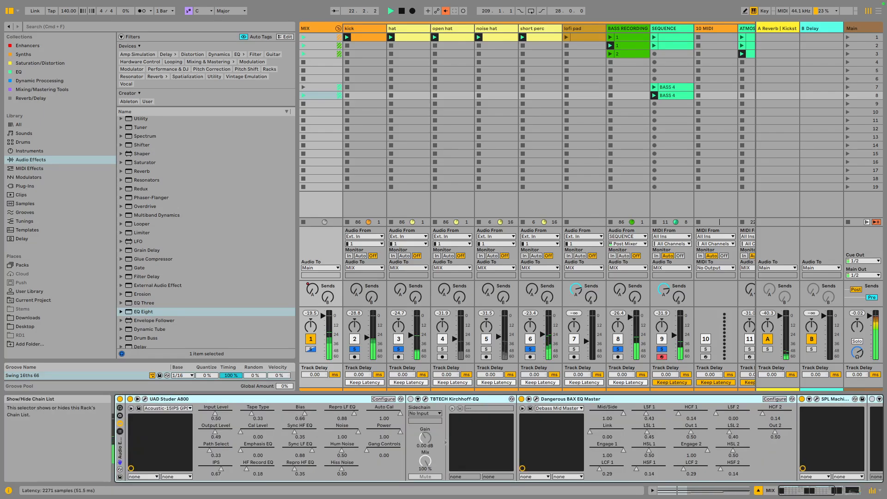
left_click(120, 431)
left_click(120, 432)
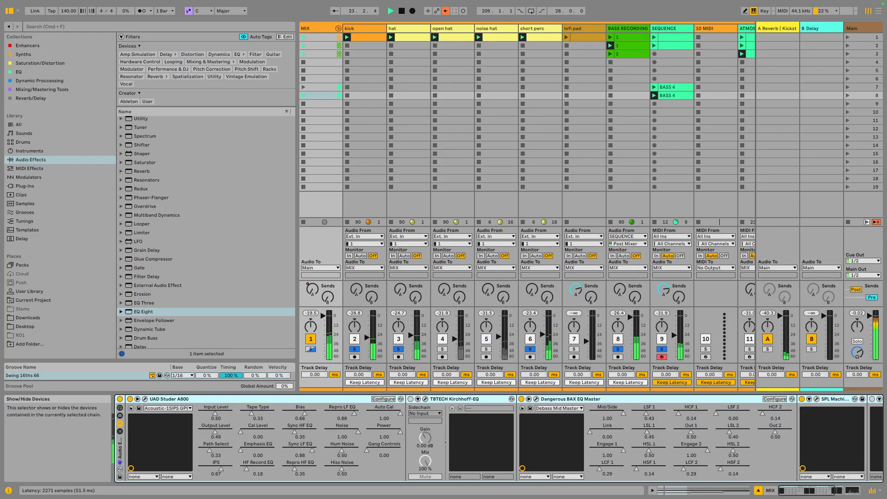
left_click(120, 424)
left_click(141, 416)
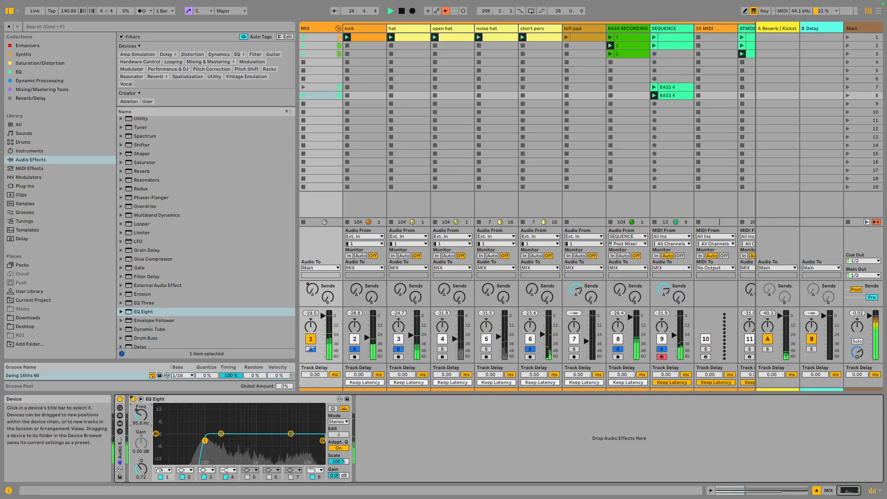
- Bypass the MIX group's EQ Eight to compare the sound during playback
left_click(169, 398)
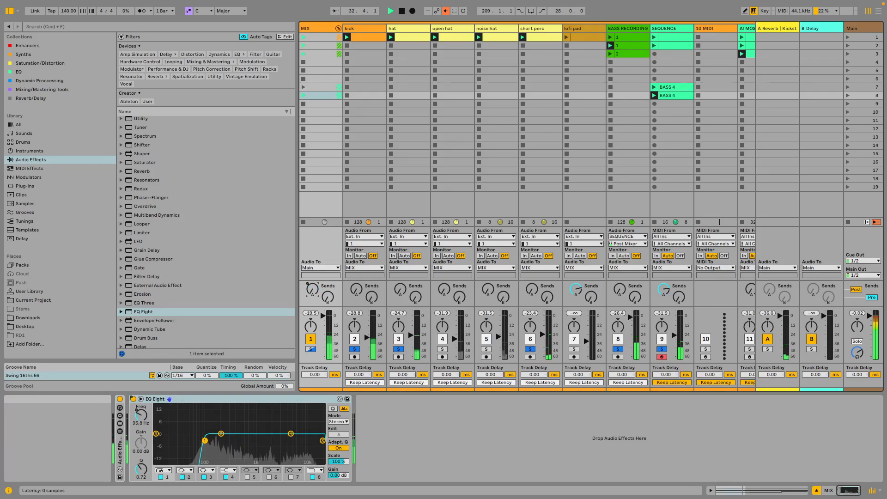
left_click(133, 399)
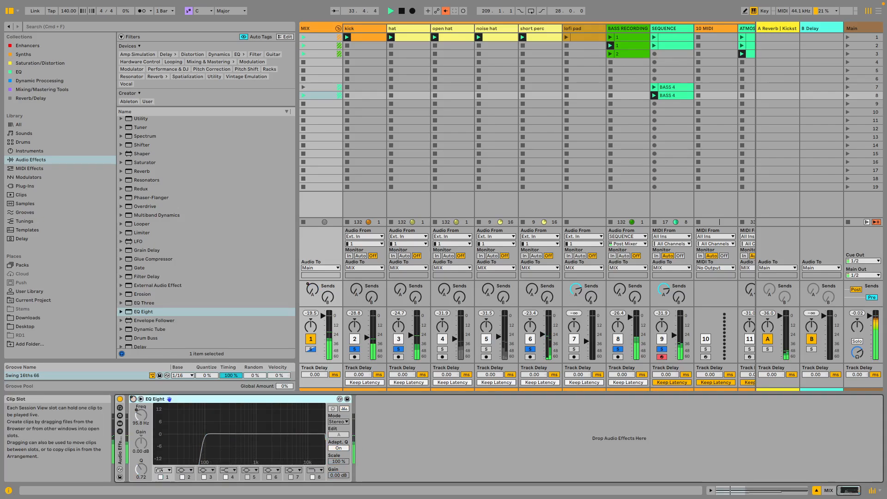
scroll(527, 110, "right", 3)
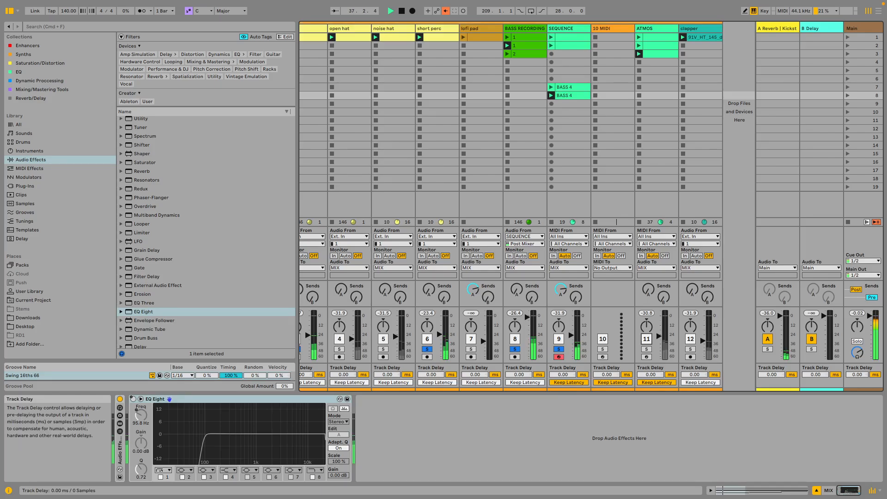
scroll(527, 370, "left", 3)
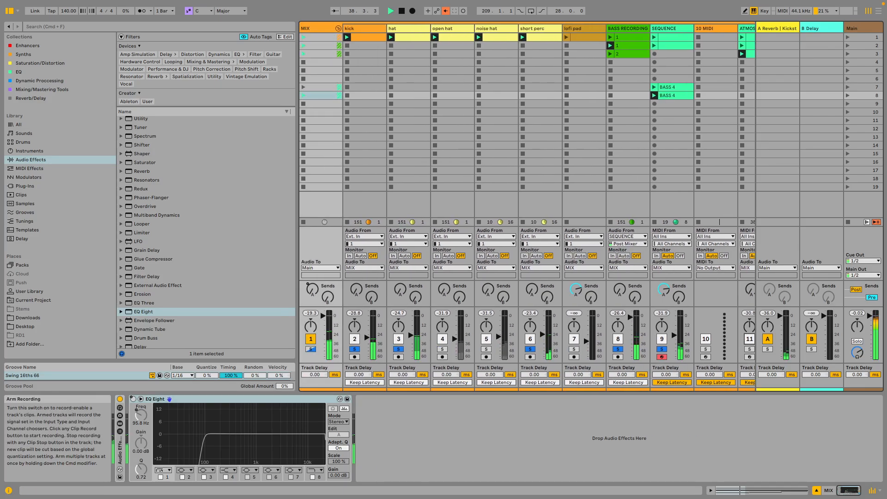
- Solo the open hat track, fold its bx_rooMS device, and audition its Kickstart 2 and Send A
left_click(442, 349)
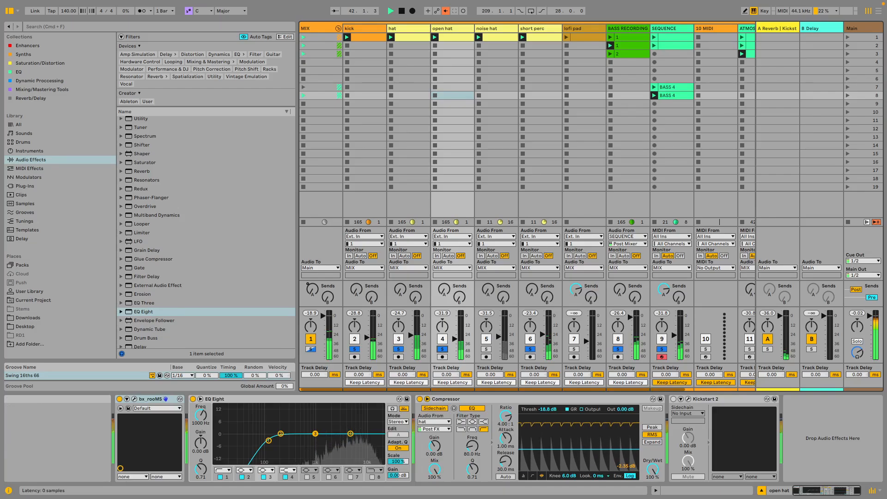
left_click(674, 399)
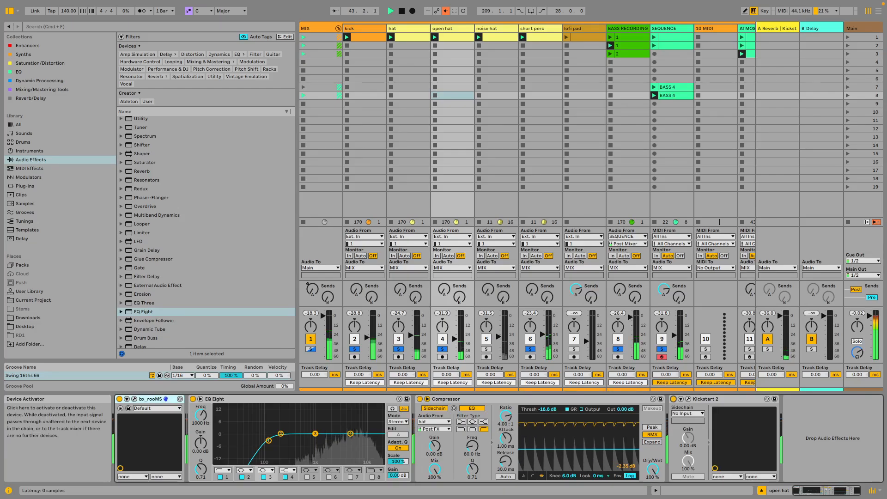
left_click(673, 399)
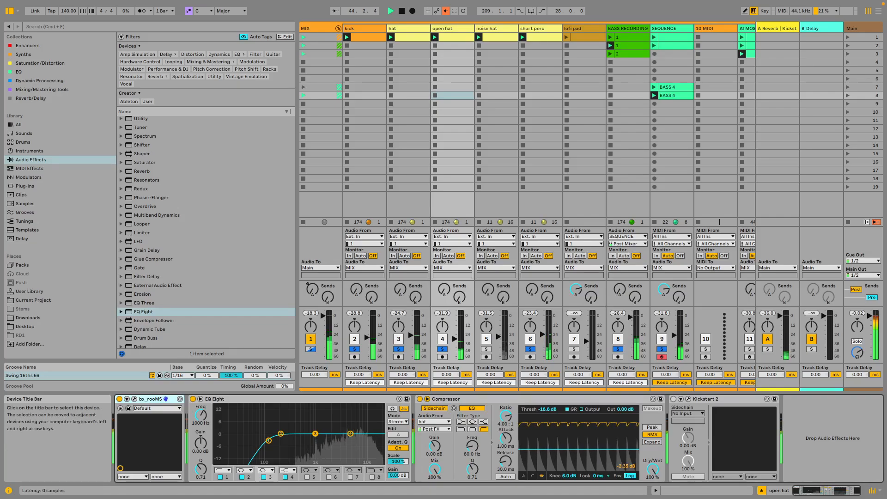
double_click(150, 399)
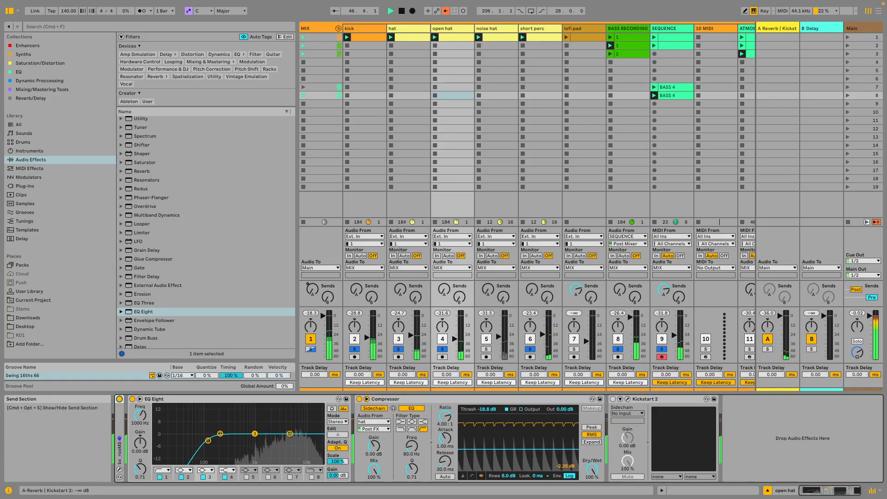
left_click_drag(444, 290, 444, 221)
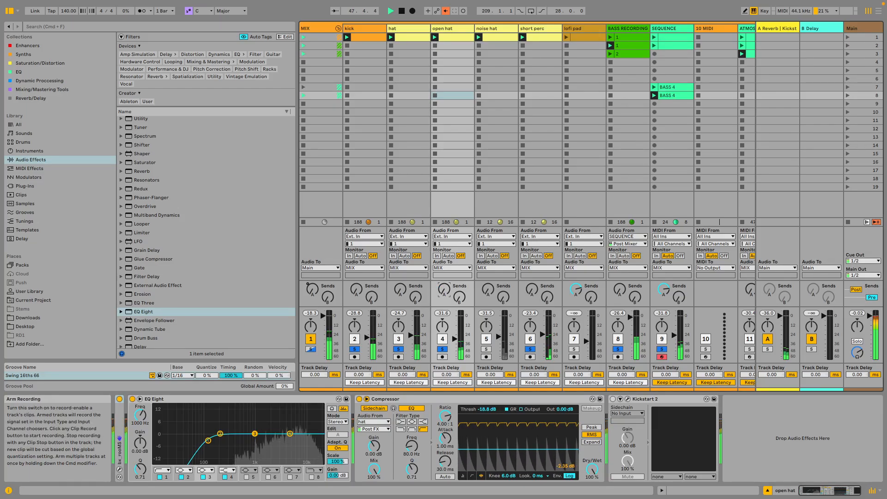
- Add the noise hat and ATMOS tracks to the soloed tracks
left_click(486, 350)
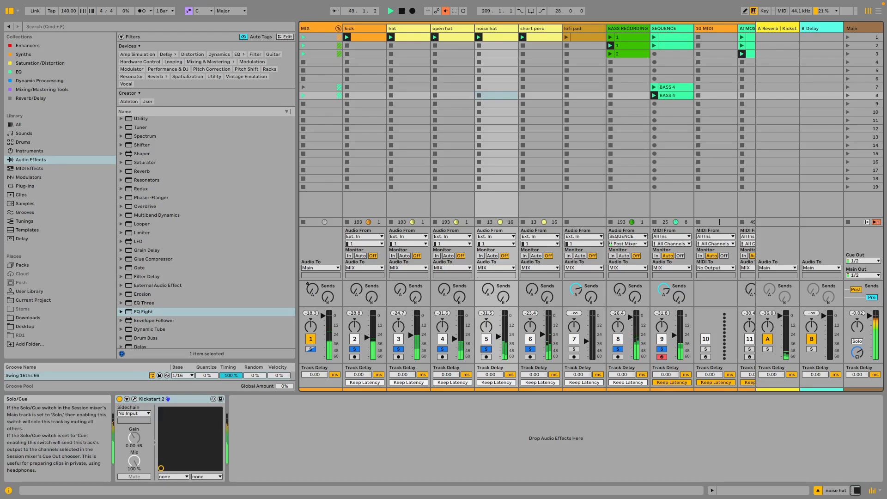
scroll(527, 139, "right", 5)
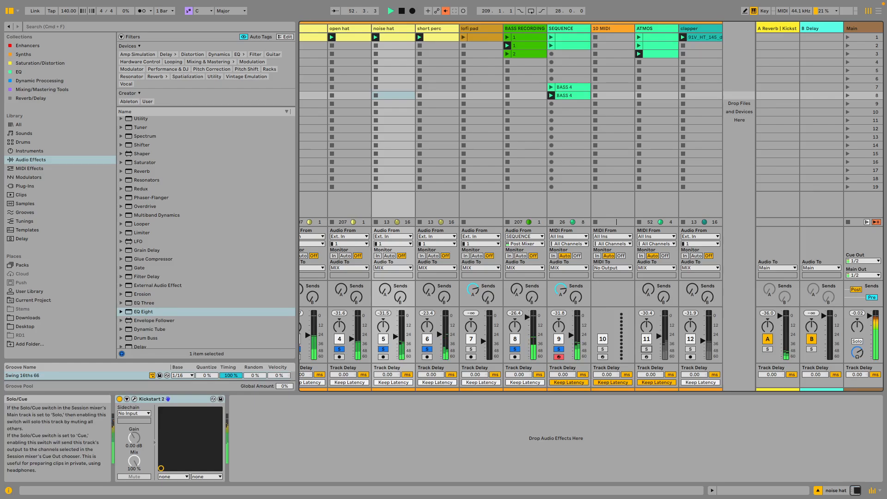
left_click(647, 349)
- Return to the MIX group's devices and switch its EQ Eight back on
scroll(642, 323, "left", 5)
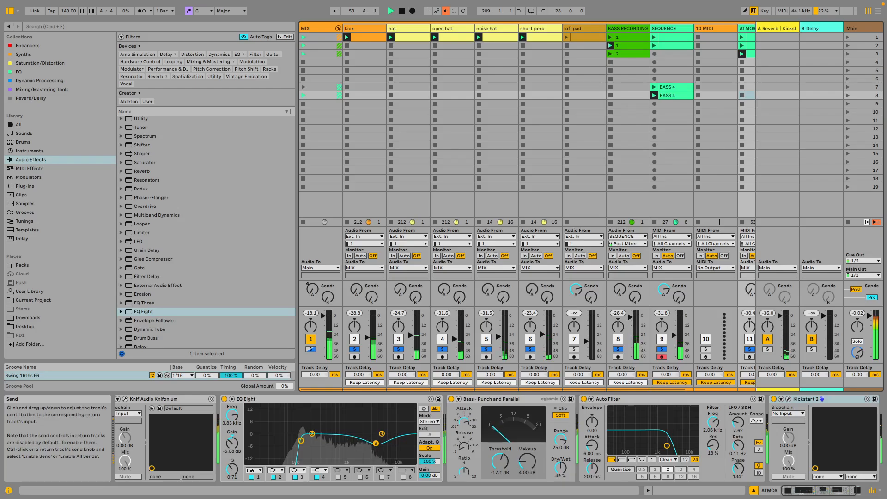
double_click(318, 29)
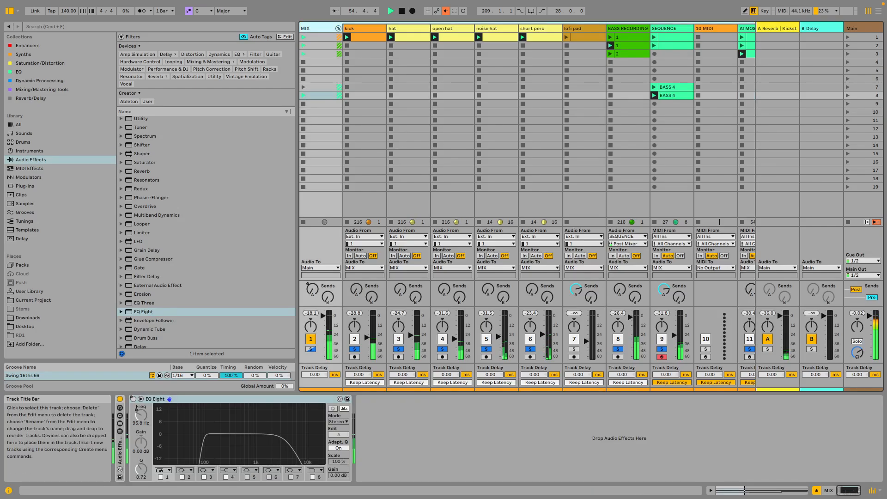
left_click(133, 399)
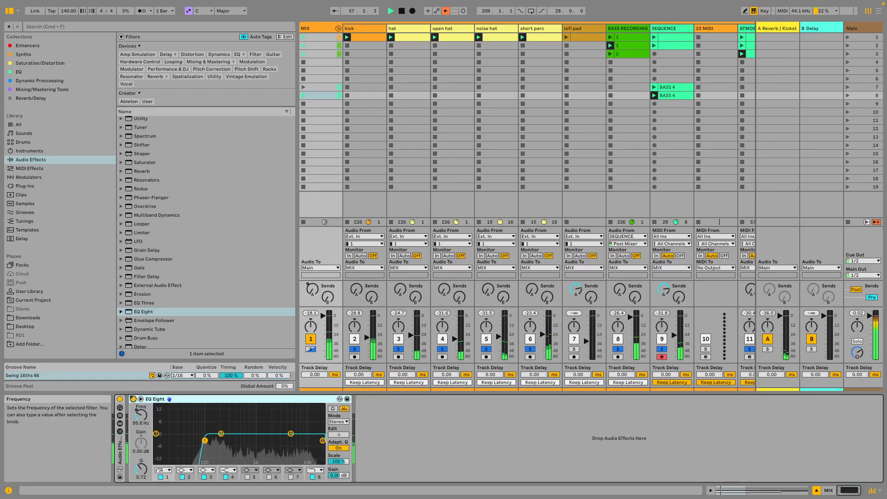
- Set the BASS RECORDING track's EQ Eight high cut to 14.3 kHz and clear the track solos
scroll(526, 254, "right", 3)
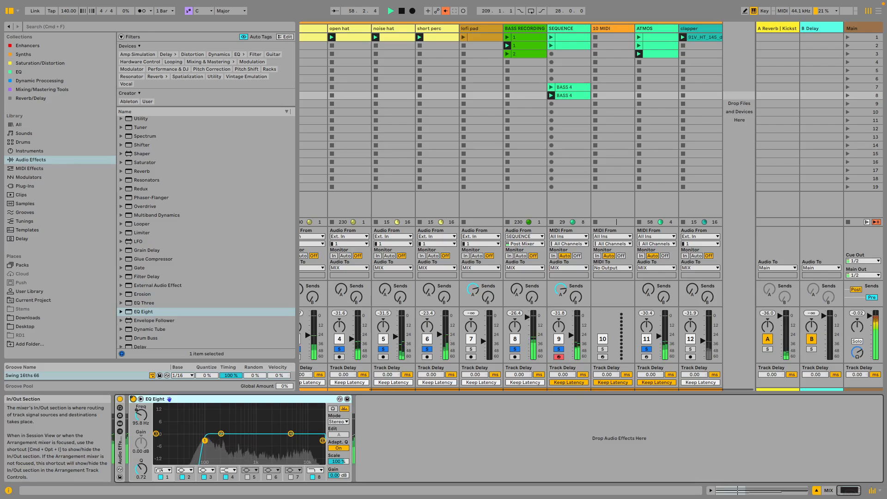
left_click(525, 29)
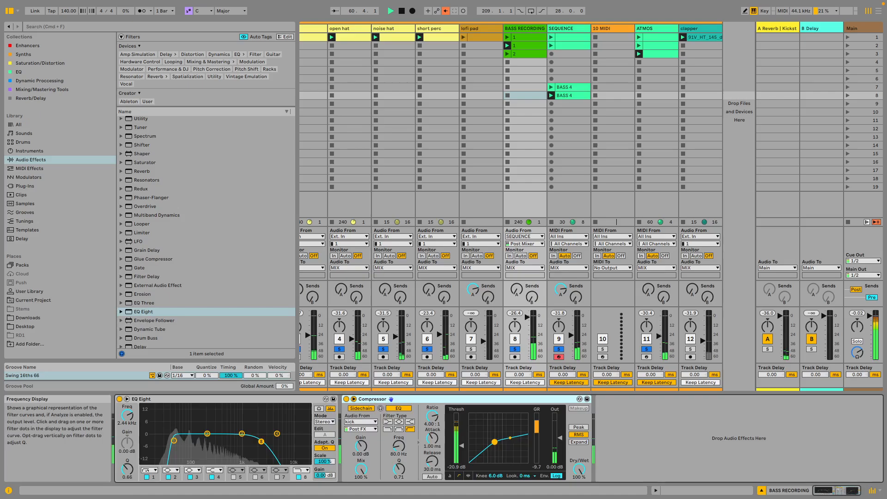
left_click_drag(127, 415, 127, 393)
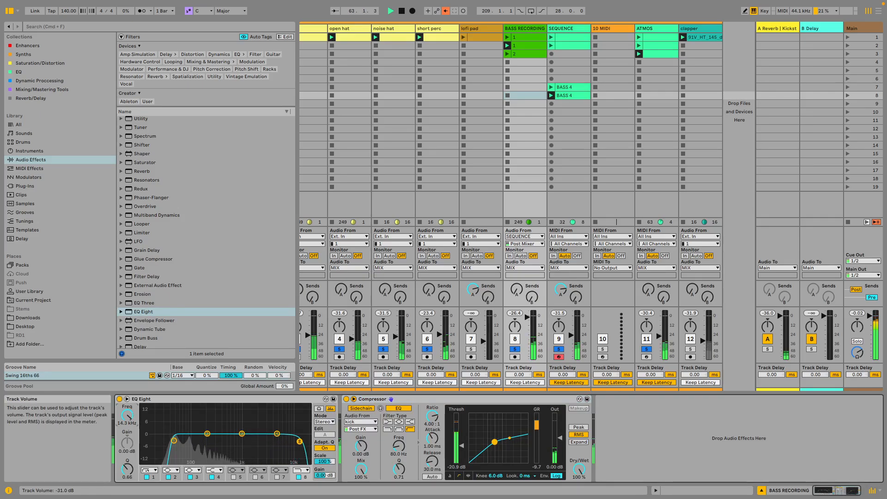
left_click(647, 349)
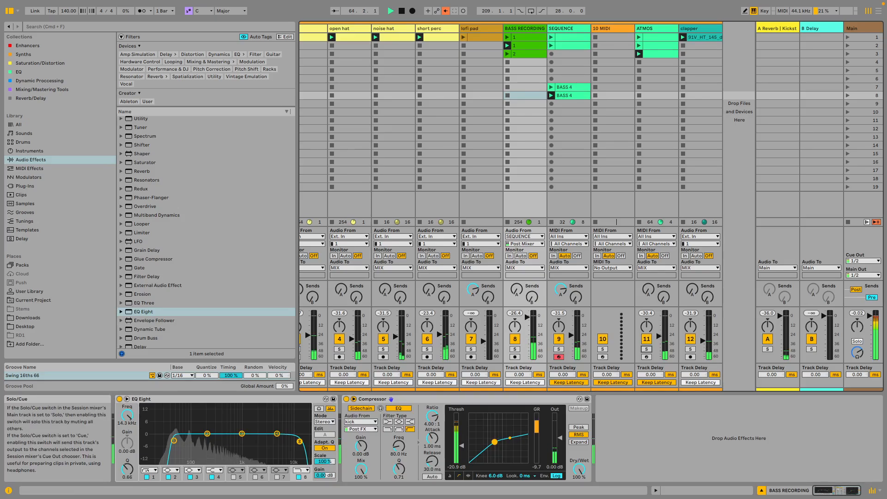
- Raise the MIX group's Send A to about -7.6 dB and sweep its EQ Eight low cut up to about 4.23 kHz
scroll(647, 298, "left", 1)
scroll(527, 205, "left", 2)
double_click(318, 29)
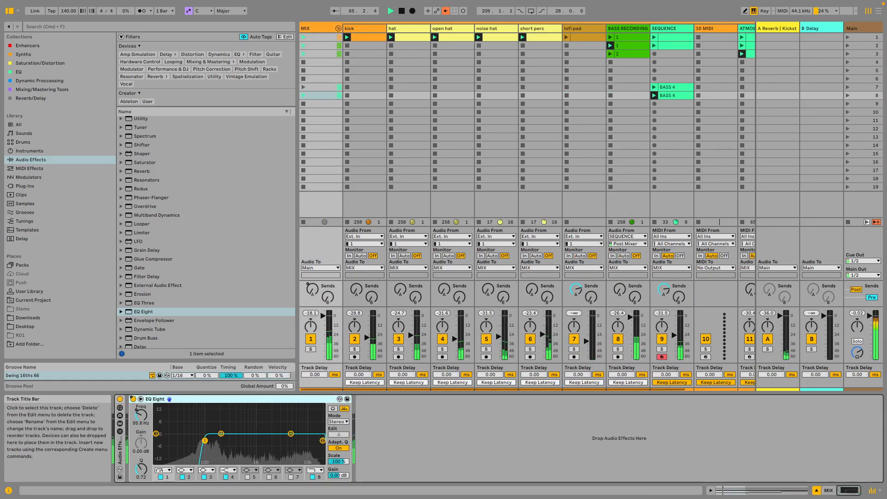
left_click_drag(313, 290, 312, 286)
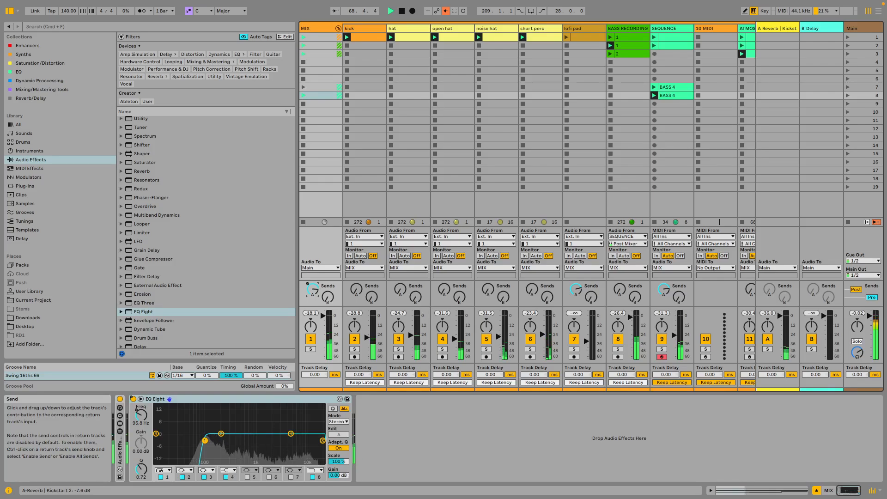
left_click_drag(141, 415, 141, 412)
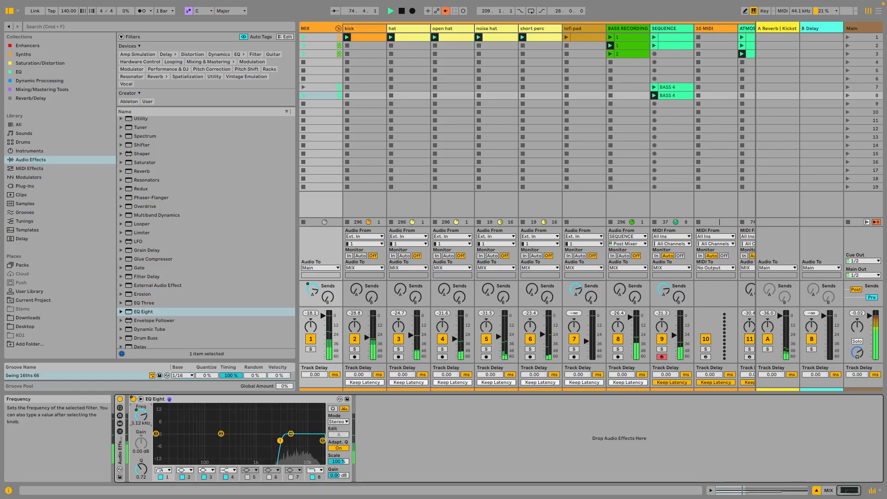
- Solo the SEQUENCE track and bring the MIX group's low cut down to 179 Hz with Send A at minimum
scroll(527, 208, "right", 5)
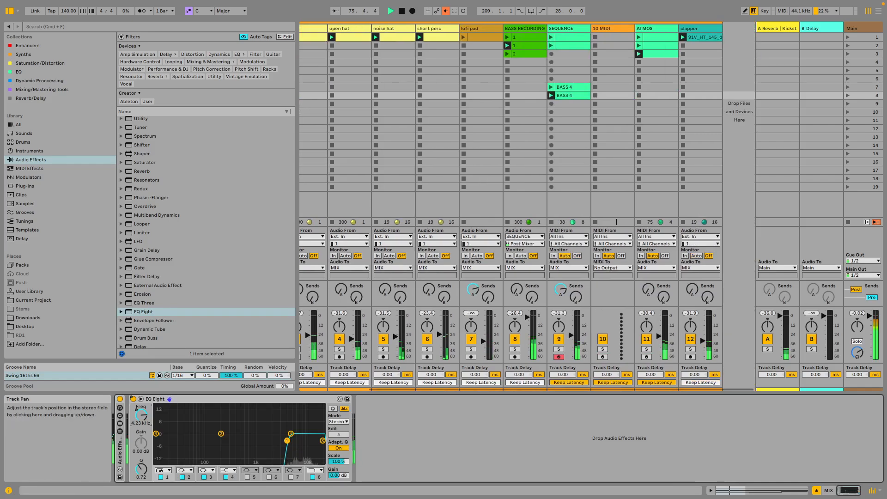
left_click(559, 350)
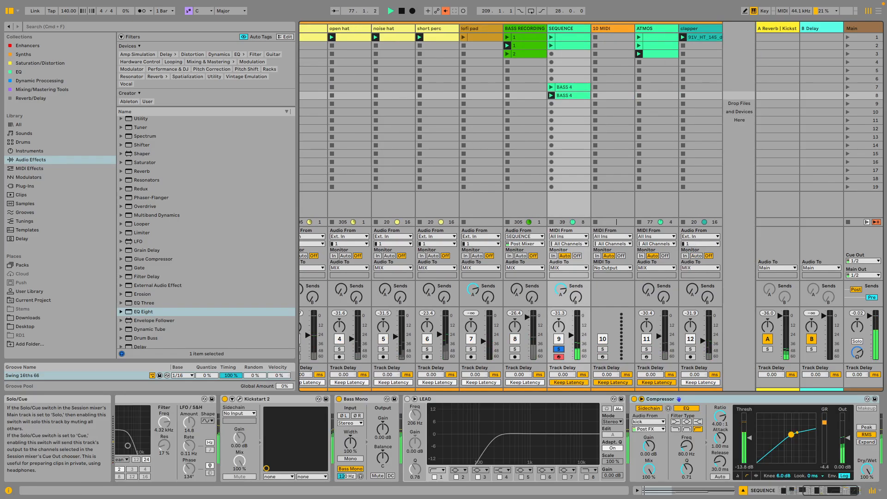
scroll(562, 244, "left", 5)
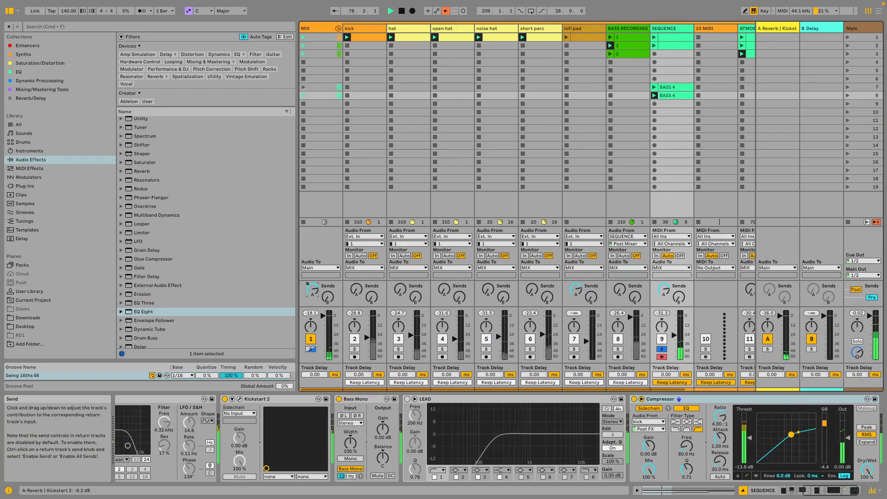
left_click(320, 95)
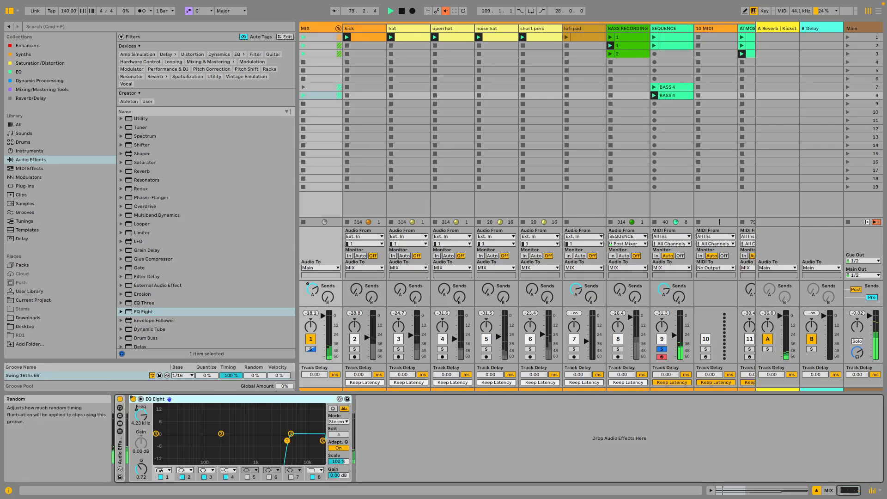
left_click_drag(141, 415, 141, 428)
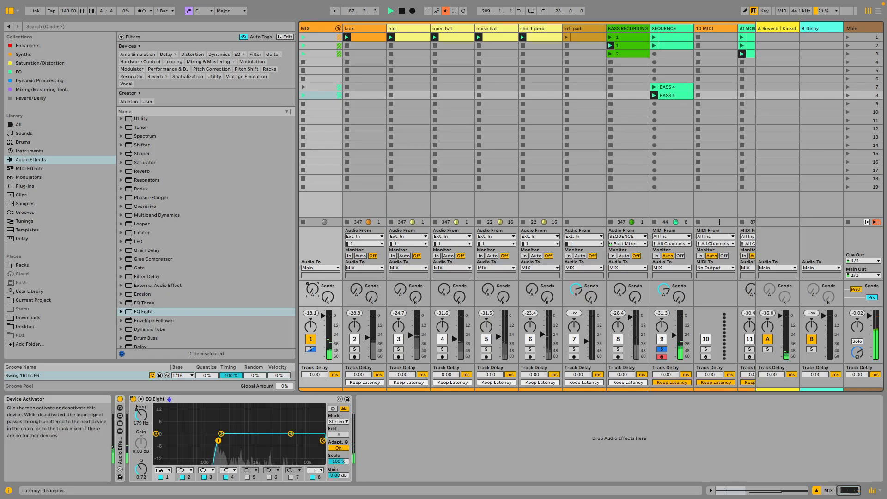
- Open the SEQUENCE track's Knifonium synth, adjust its VCF Frequency during playback, and close the plug-in window
double_click(666, 28)
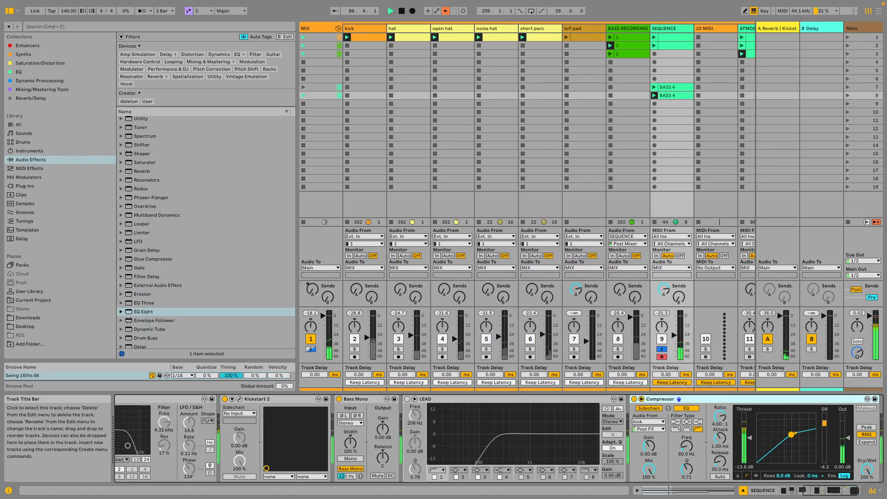
scroll(649, 447, "left", 10)
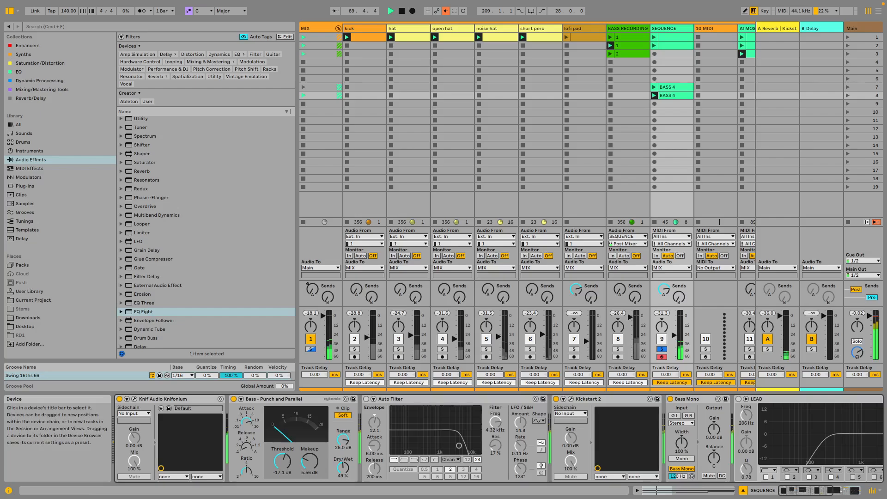
left_click(134, 399)
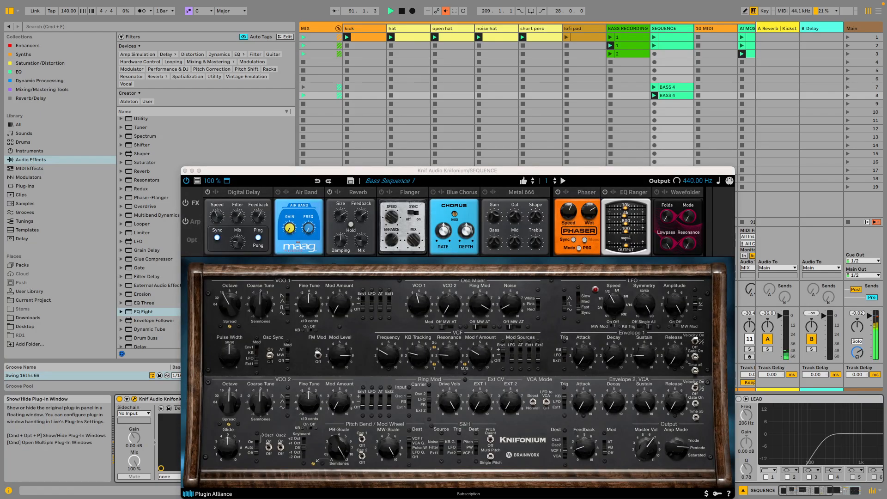
left_click_drag(388, 356, 388, 364)
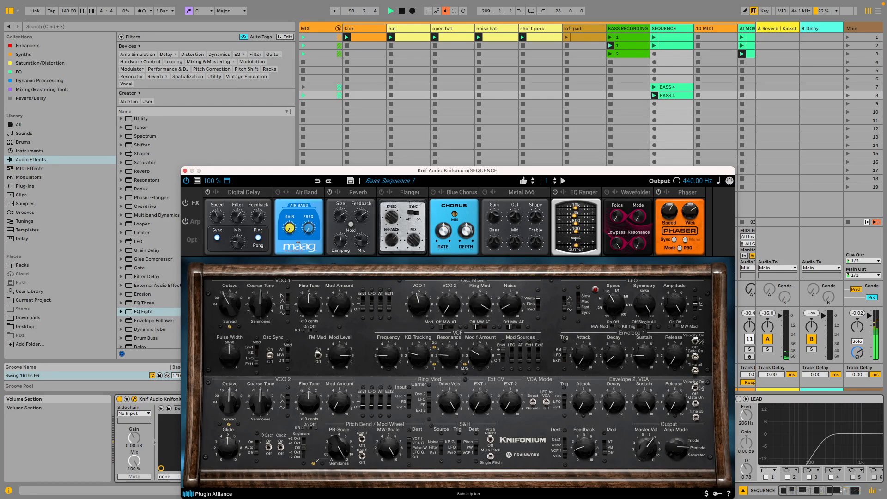
left_click_drag(388, 355, 388, 356)
mouse_move(388, 355)
left_mouse_down()
mouse_move(389, 330)
mouse_move(388, 359)
left_mouse_up()
left_click(186, 171)
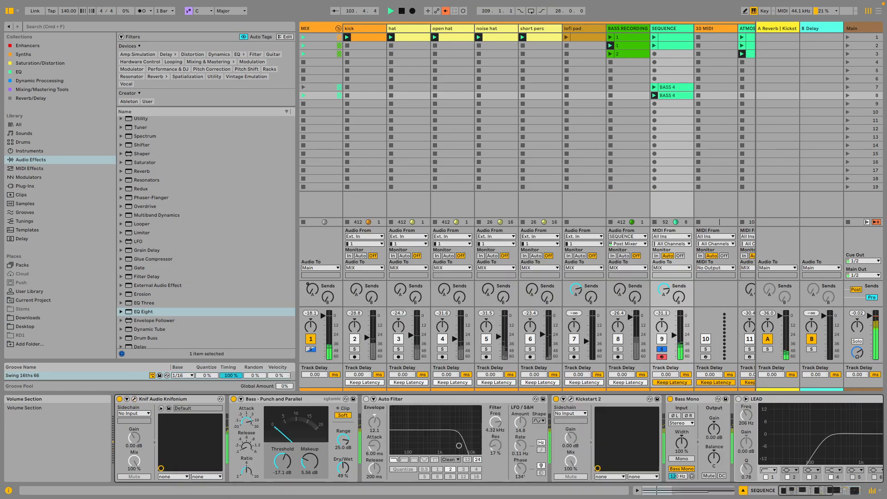
- Bypass the MIX group's EQ Eight and clear the SEQUENCE track's solo
left_click(318, 29)
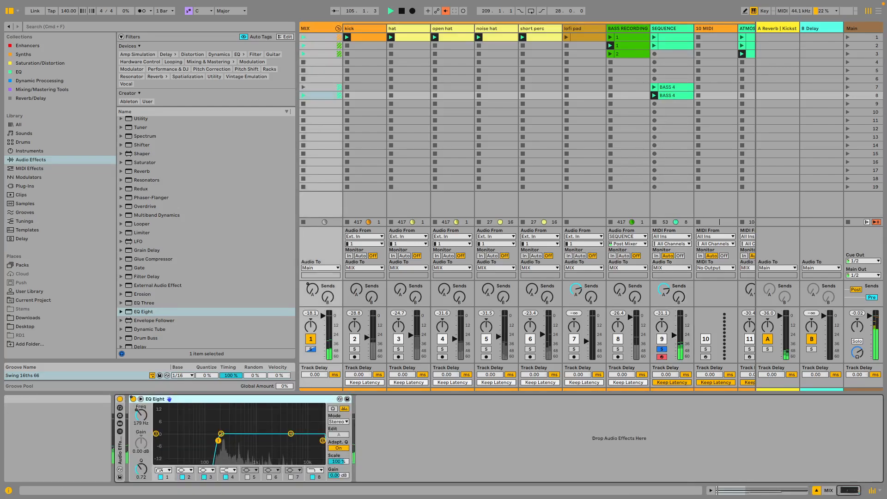
left_click(133, 399)
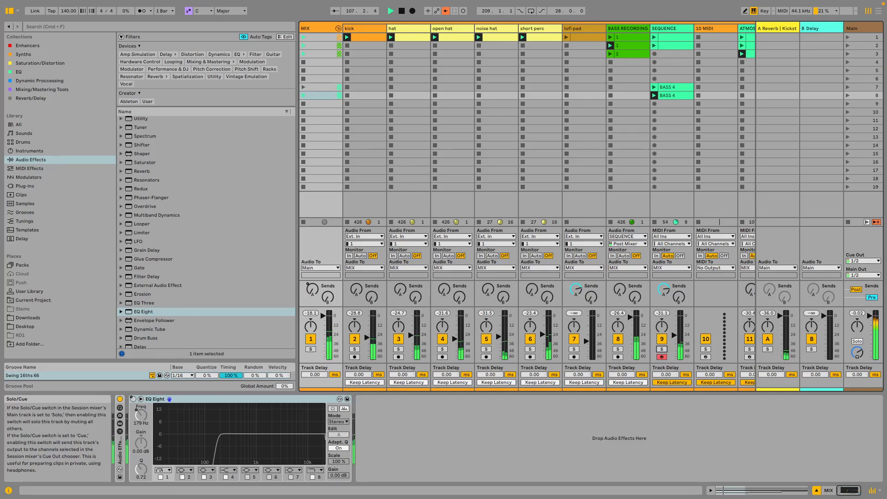
- Stop playback and review the device chains of the BASS RECORDING, SEQUENCE and MIX tracks
scroll(527, 106, "right", 3)
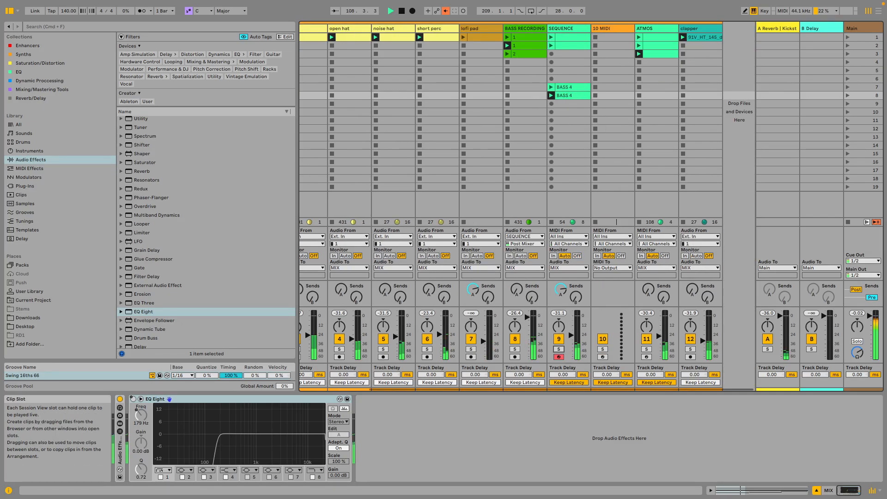
left_click(612, 29)
left_click(525, 28)
left_click(569, 29)
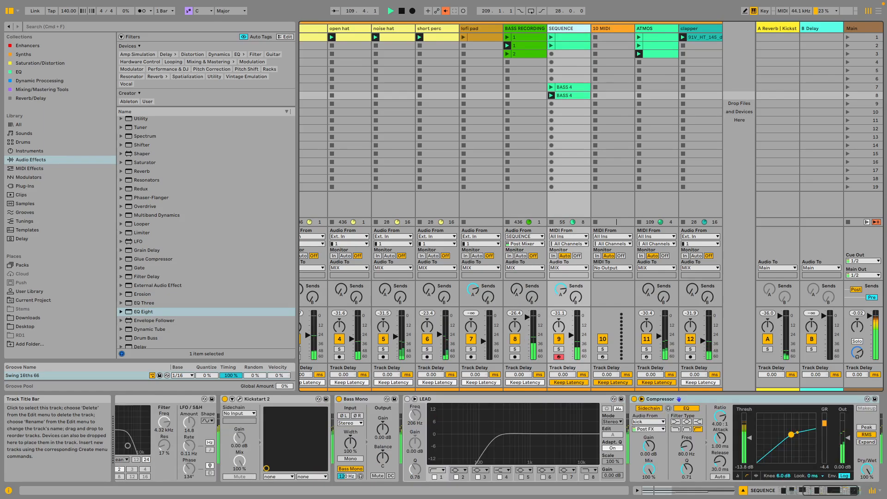
key("space")
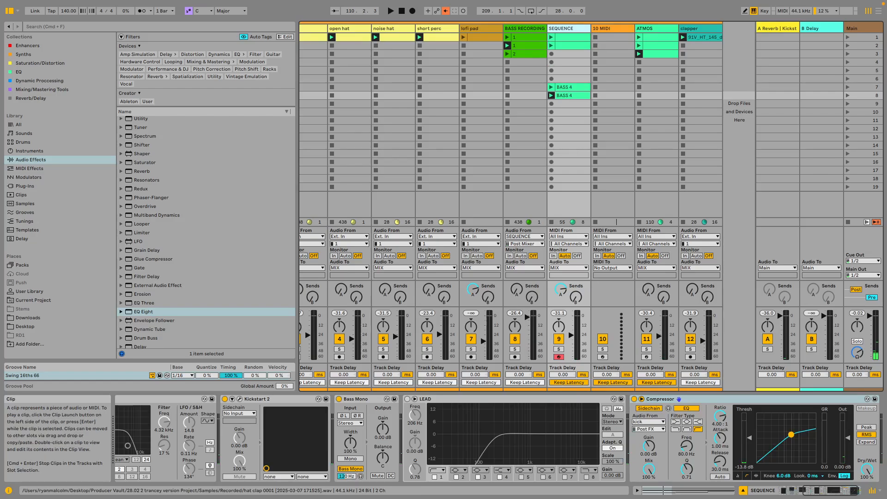
left_click(525, 29)
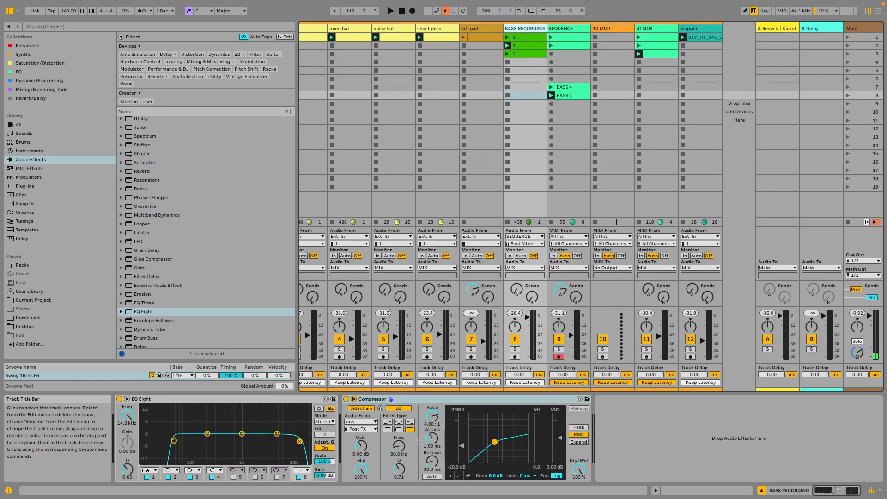
left_click(568, 29)
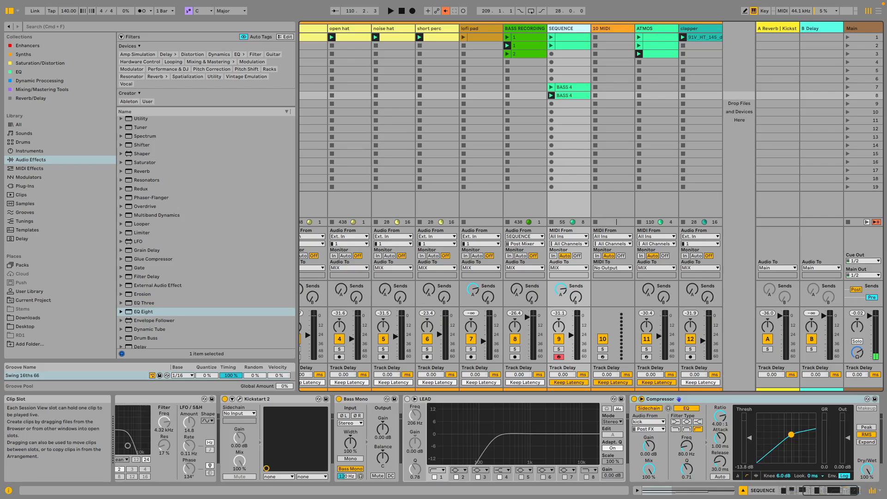
scroll(527, 139, "left", 4)
left_click(317, 28)
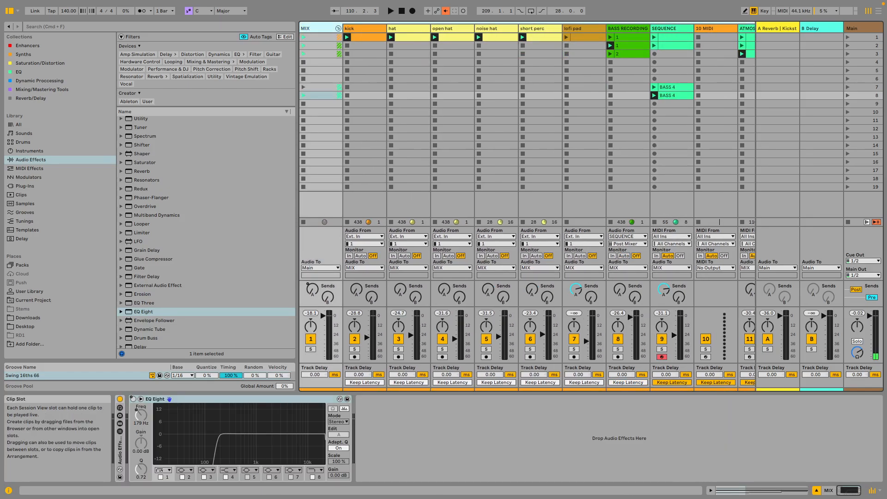
scroll(527, 139, "right", 4)
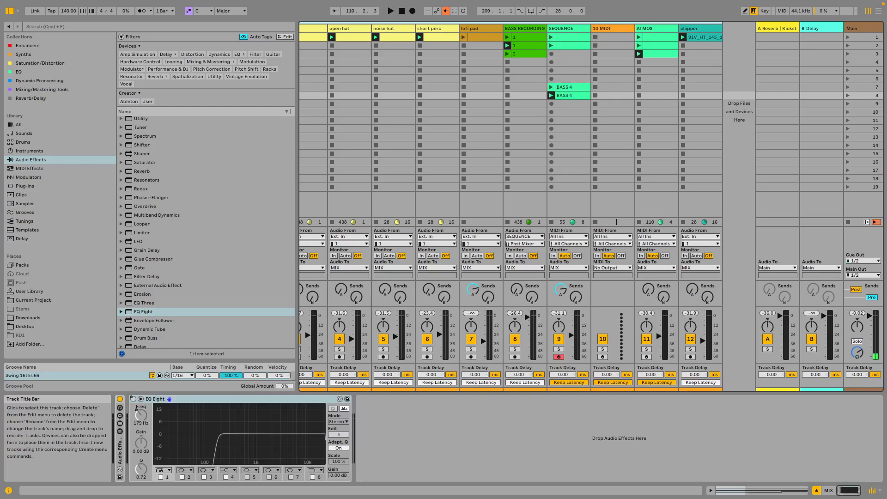
left_click(568, 29)
left_click(525, 29)
left_click(569, 29)
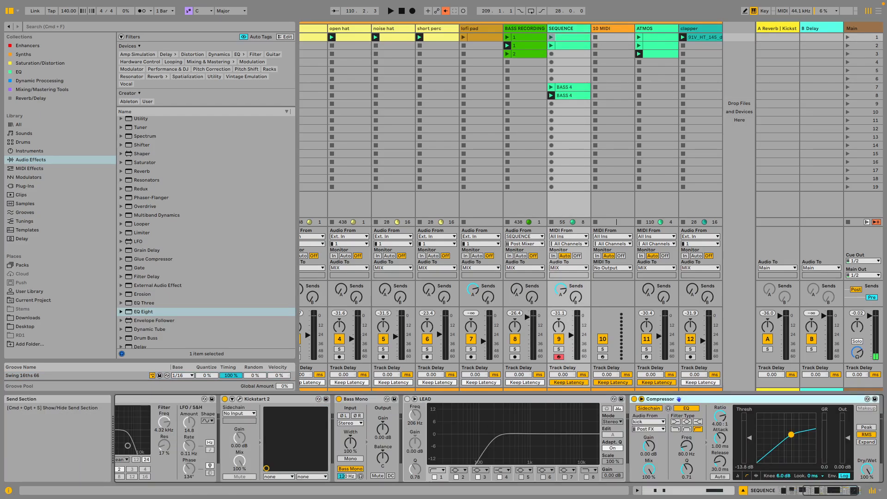
- Solo the SEQUENCE track and open its Knifonium plug-in, moving the window clear of the device chain
scroll(462, 439, "left", 6)
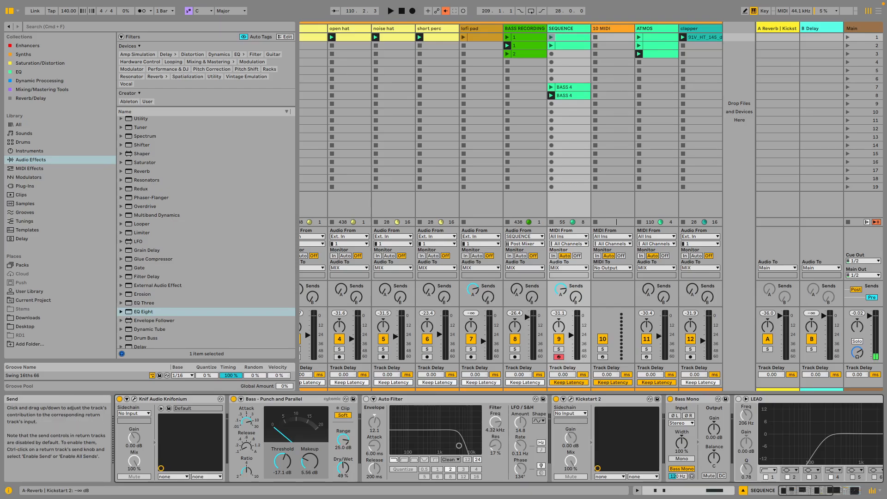
left_click(558, 349)
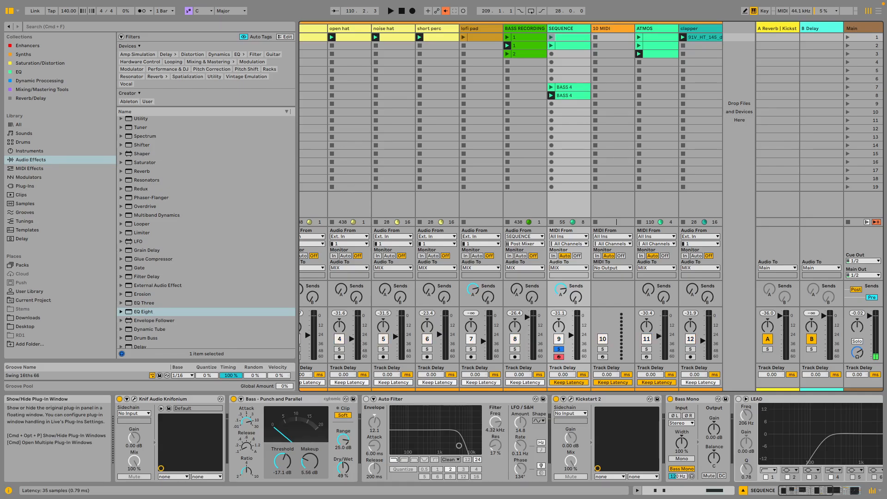
left_click(134, 399)
left_click_drag(584, 191, 687, 192)
left_click_drag(578, 170, 600, 58)
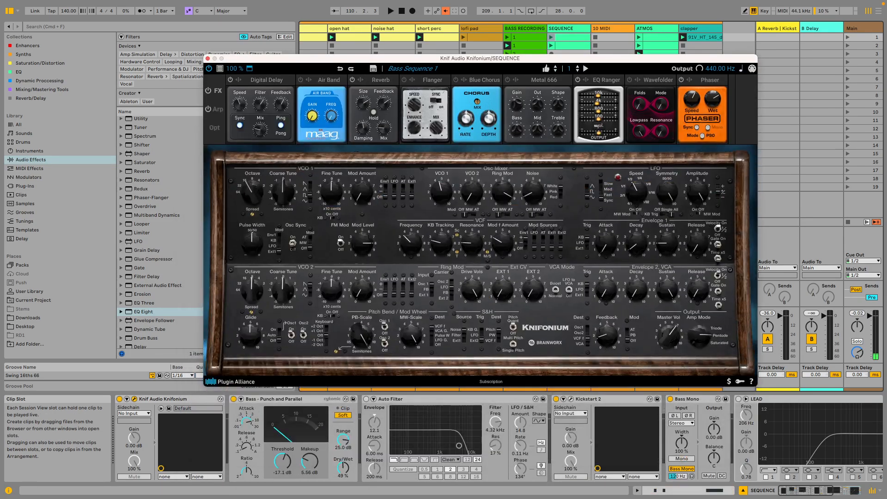
- Play the sequence while adjusting Knifonium's Envelope 1 Attack and Sustain, stop playback and close the plug-in window
key("space")
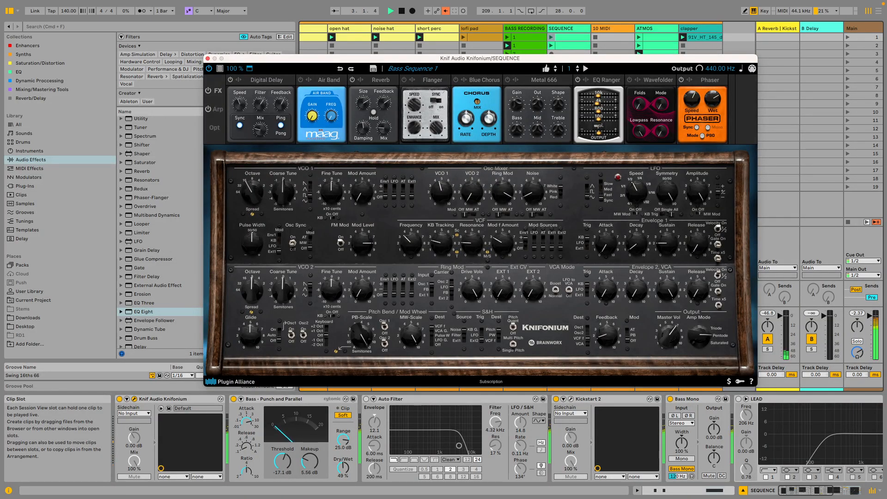
left_click_drag(605, 243, 605, 215)
left_click_drag(667, 243, 667, 223)
key("space")
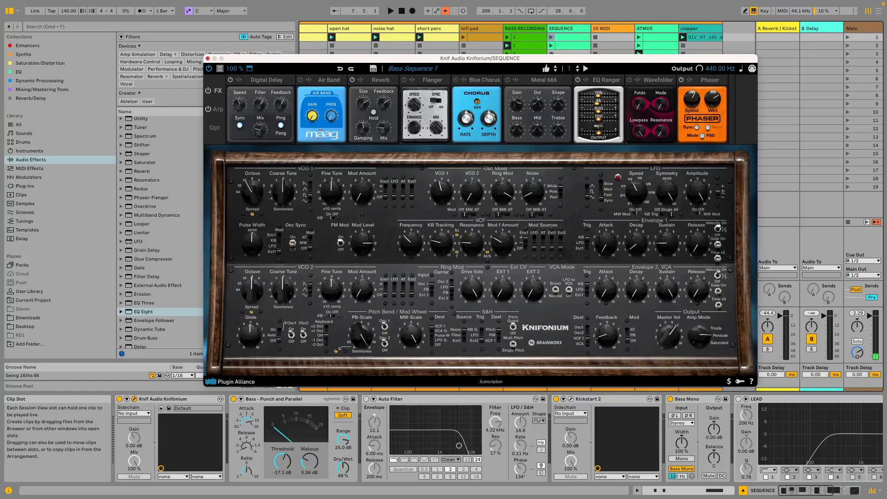
left_click(208, 58)
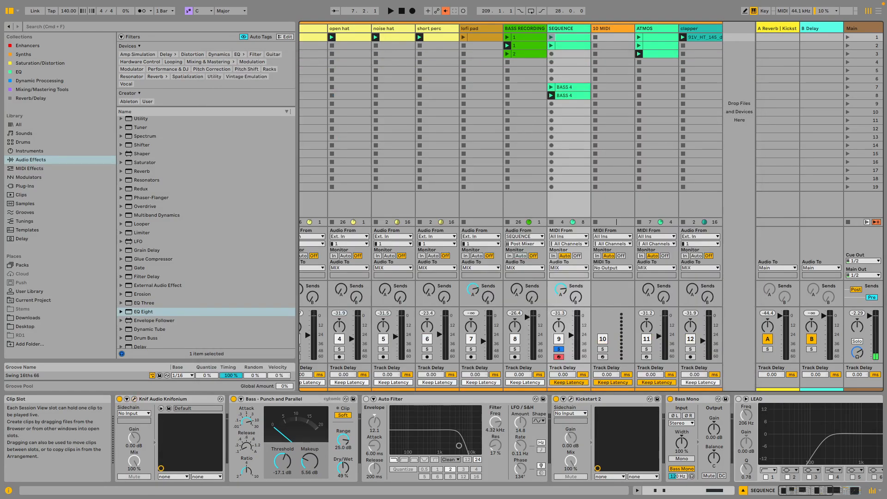
- Open the lower BASS 4 clip's notes on the SEQUENCE track and compare with the BASS RECORDING track
double_click(572, 96)
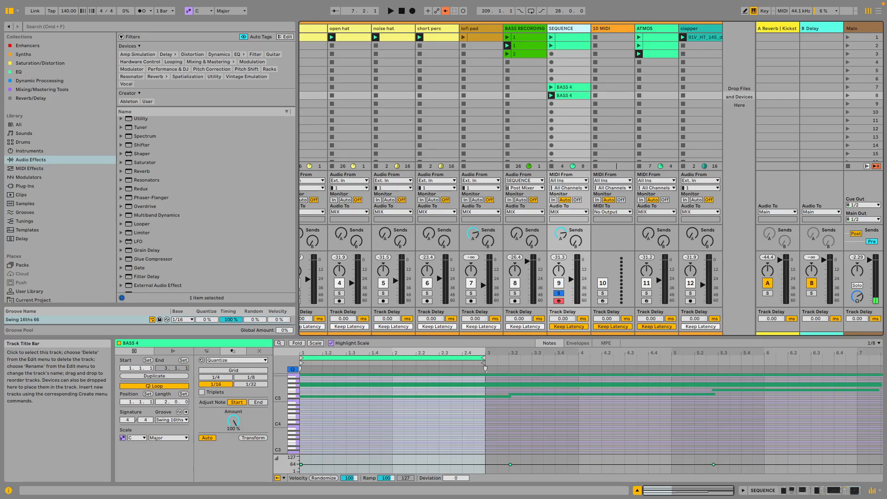
left_click(525, 29)
left_click(568, 29)
left_click(524, 29)
left_click(568, 28)
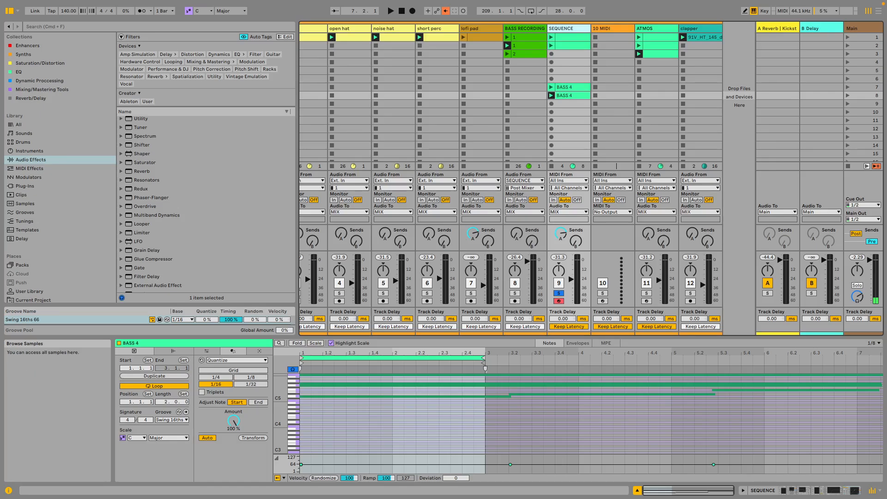
- Compare the BASS RECORDING and SEQUENCE device chains and view the Knifonium plug-in window, closing it when finished
left_click_drag(298, 185, 266, 185)
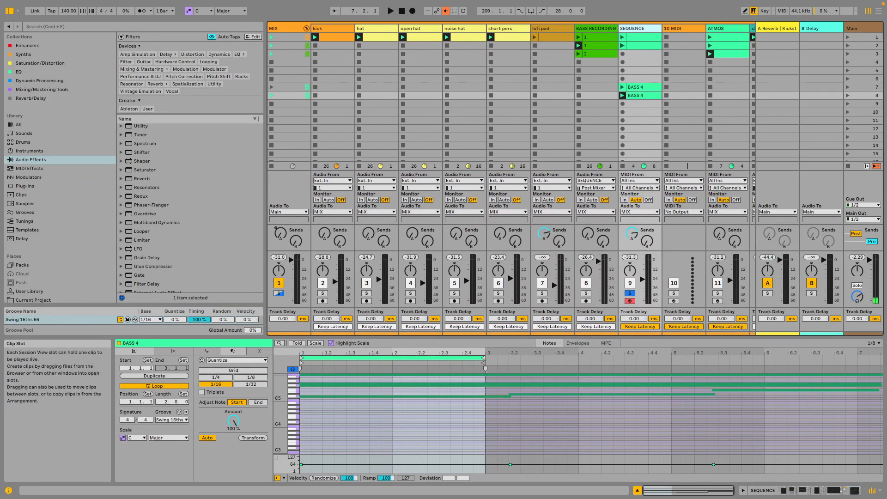
left_click(638, 28)
left_click(596, 29)
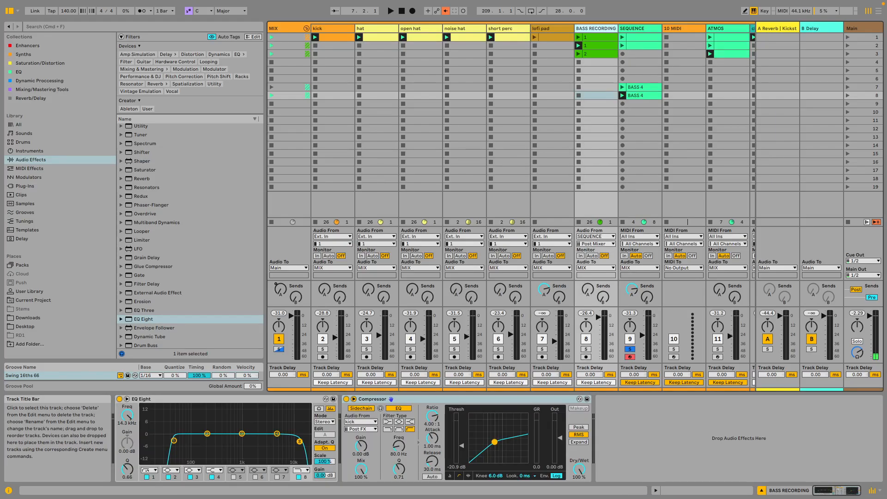
left_click(637, 28)
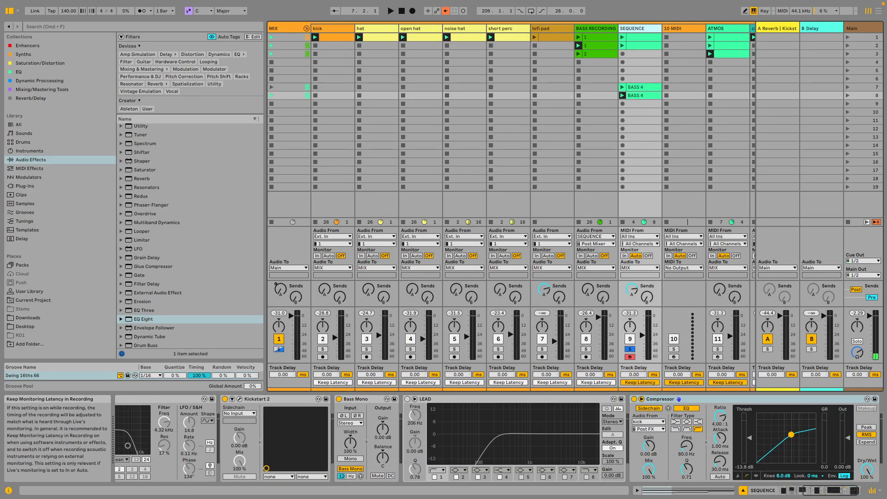
scroll(463, 437, "left", 7)
left_click(191, 399)
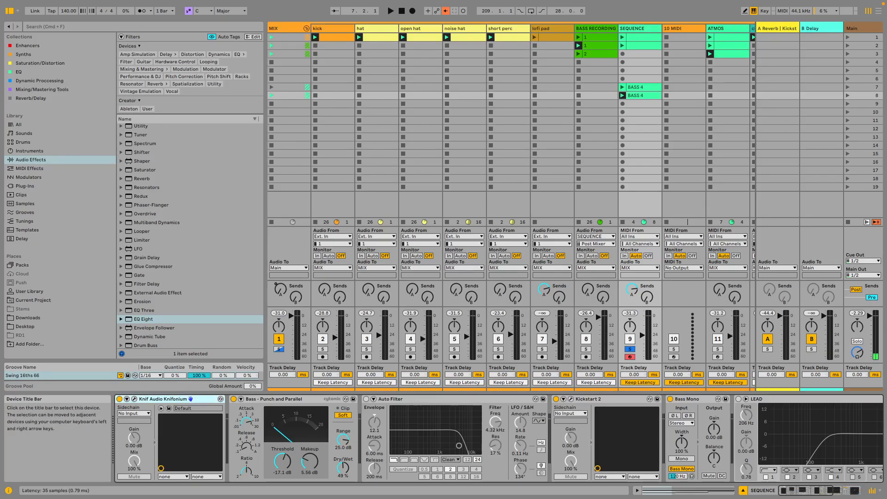
left_click(190, 399)
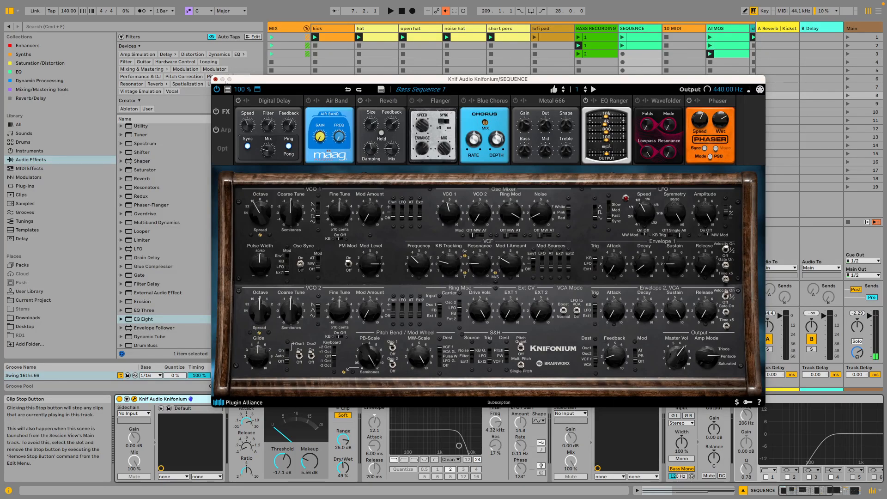
left_click(216, 79)
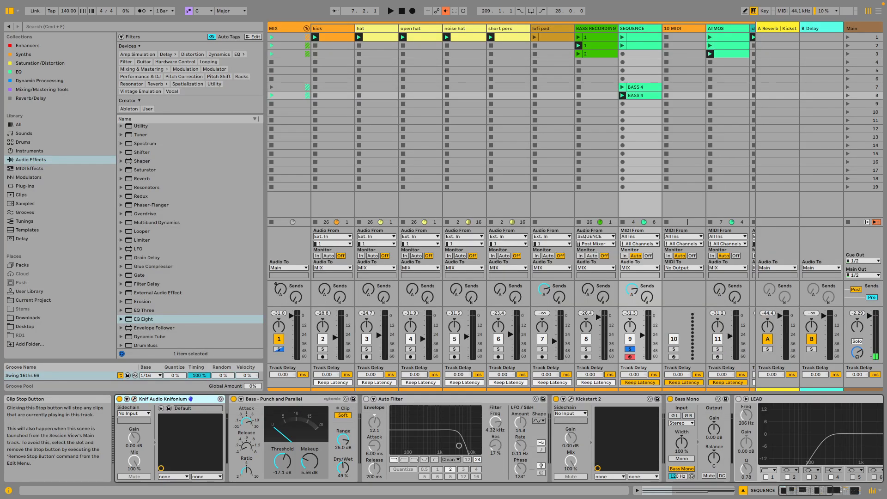
- Reopen the SEQUENCE track's Knifonium plug-in and flip its FM Mod switch back and forth
left_click(597, 138)
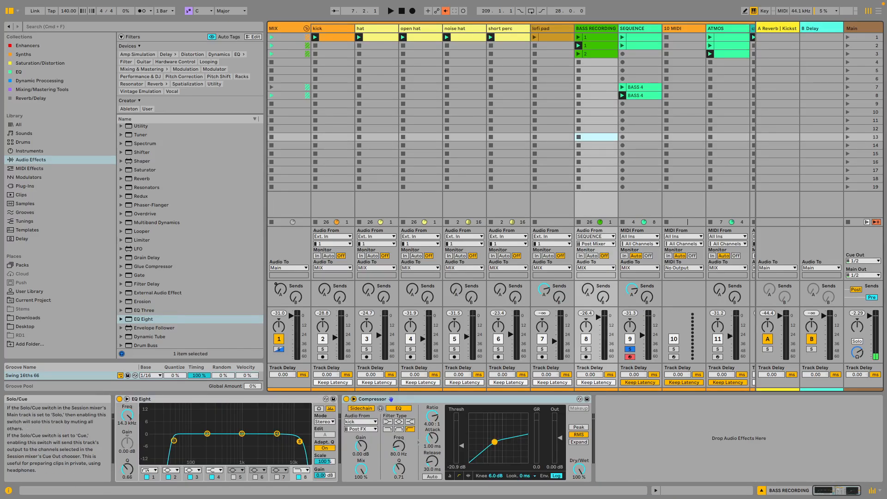
double_click(634, 28)
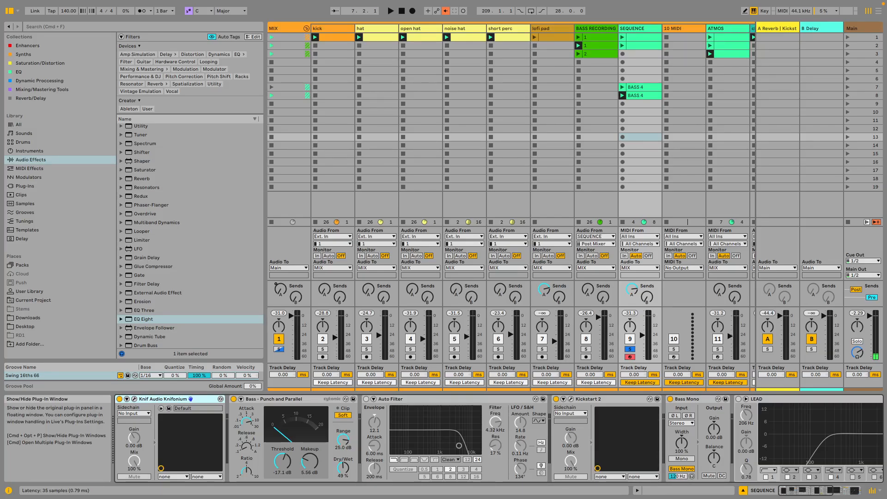
left_click(134, 399)
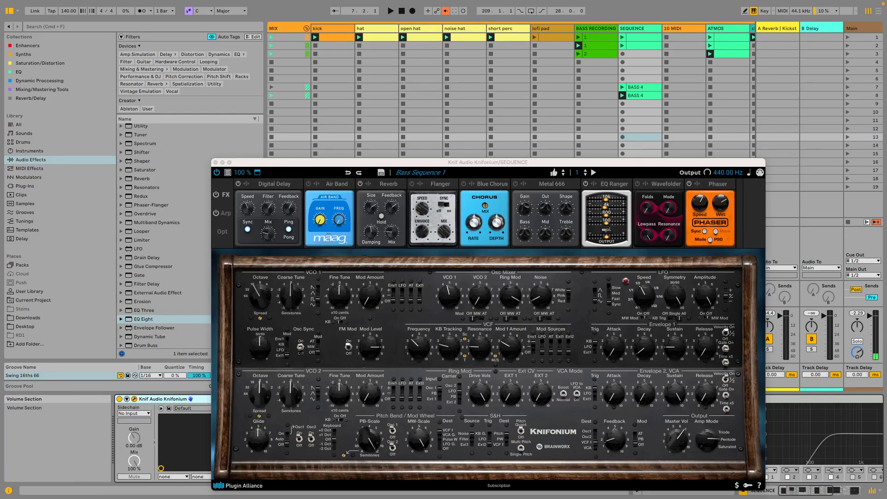
left_click(348, 347)
left_click(348, 347)
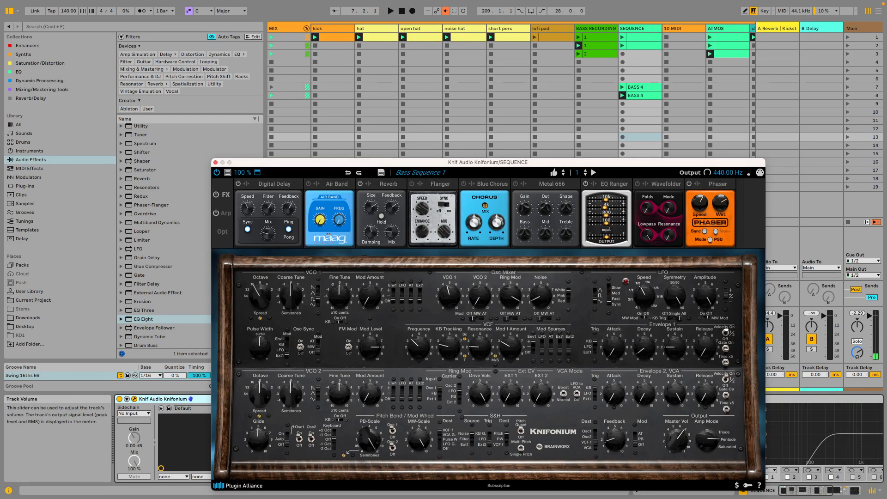
- Play the sequence while raising Knifonium's Envelope 1 Attack, Sustain and Release, and undo the last change
key("space")
mouse_move(614, 347)
left_click_drag(614, 347, 614, 310)
left_click_drag(675, 348, 675, 309)
left_click_drag(706, 347, 705, 286)
key("super+z")
- Fine-tune Envelope 1 Attack and Sustain, stop playback and close the Knifonium window
mouse_move(614, 348)
left_mouse_down()
mouse_move(613, 419)
mouse_move(613, 344)
left_mouse_up()
left_click_drag(675, 347, 675, 357)
key("space")
left_click(216, 162)
- Open and launch the upper BASS 4 clip, and add the BASS RECORDING and kick tracks to the solo
double_click(640, 86)
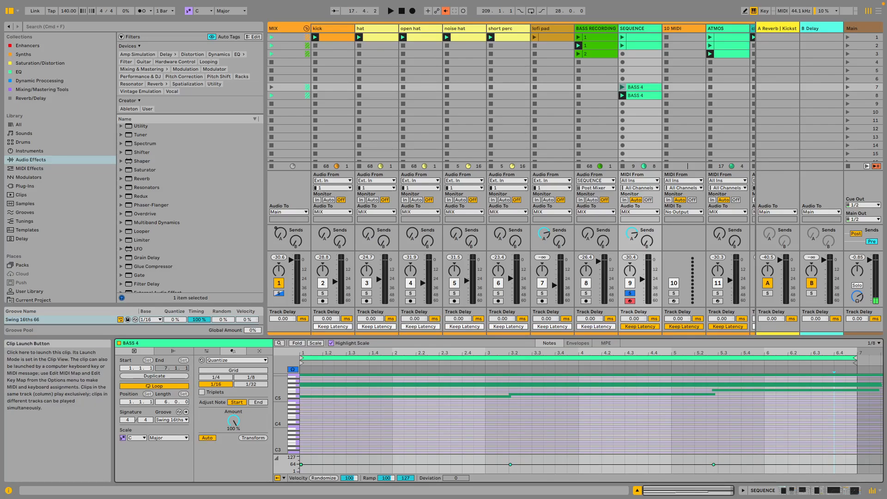
left_click(622, 86)
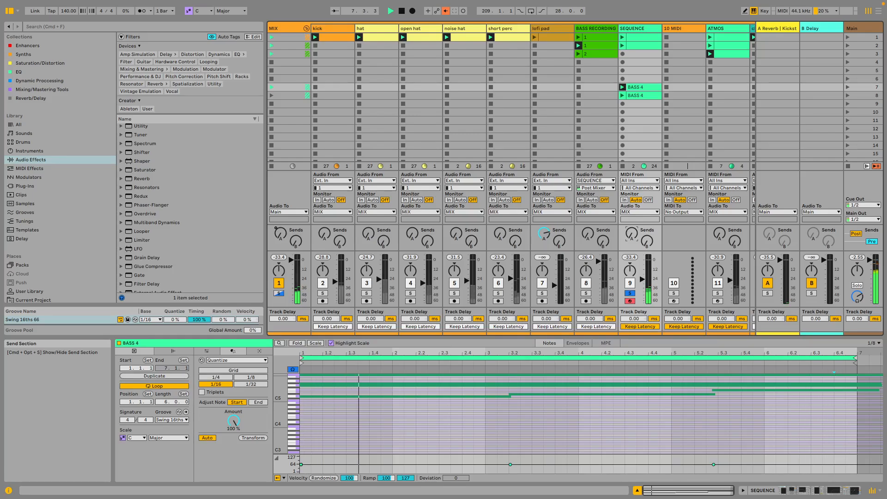
left_click(586, 293, "super")
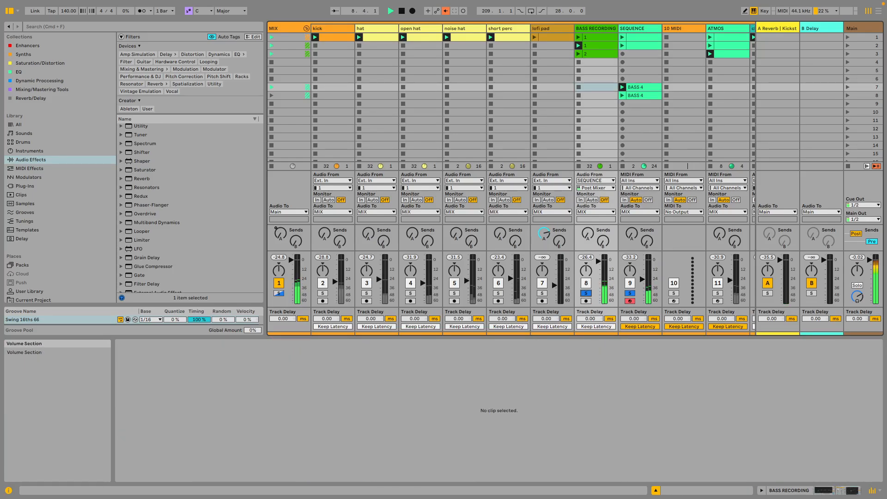
left_click(323, 293, "super")
- Lower the high-cut frequency of the BASS RECORDING track's EQ Eight to 288 Hz
double_click(596, 29)
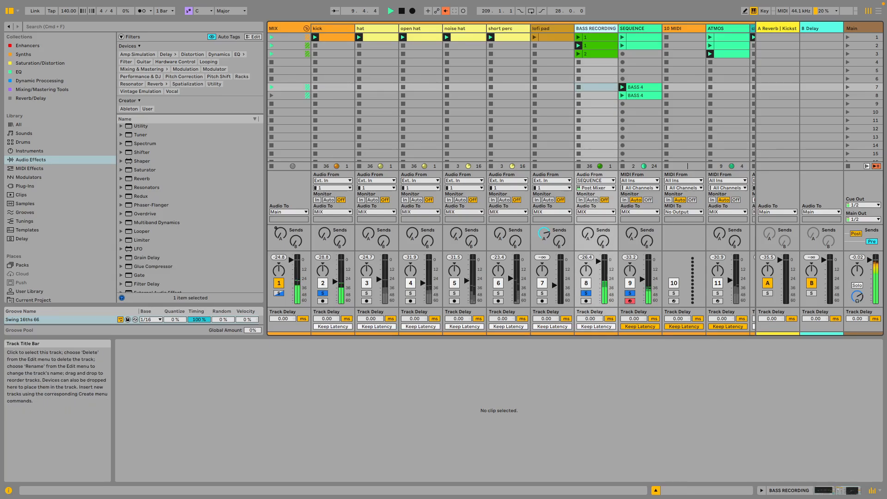
left_click_drag(127, 415, 127, 452)
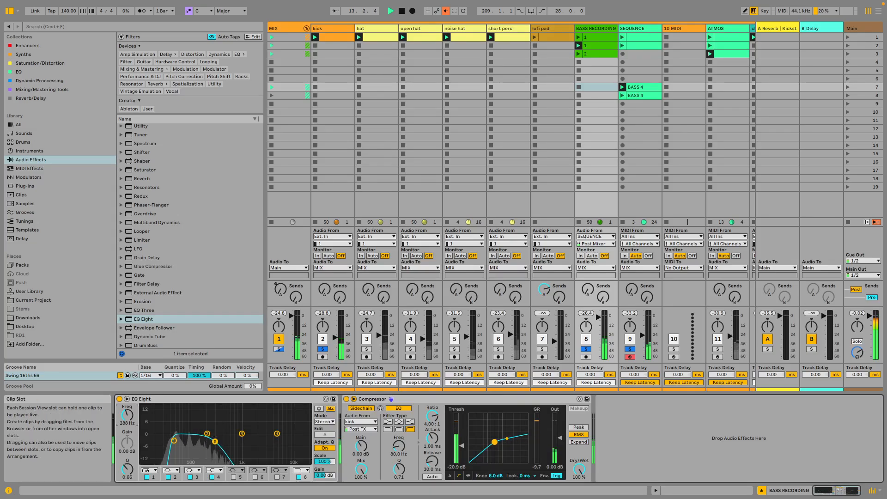
scroll(508, 208, "right", 3)
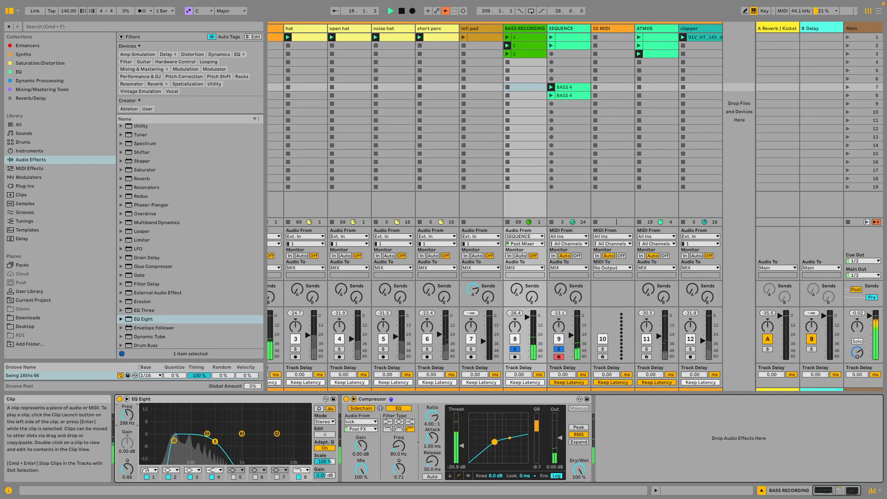
- Open the playing BASS RECORDING clip in the second slot, try its pitch control and stop playback
double_click(528, 46)
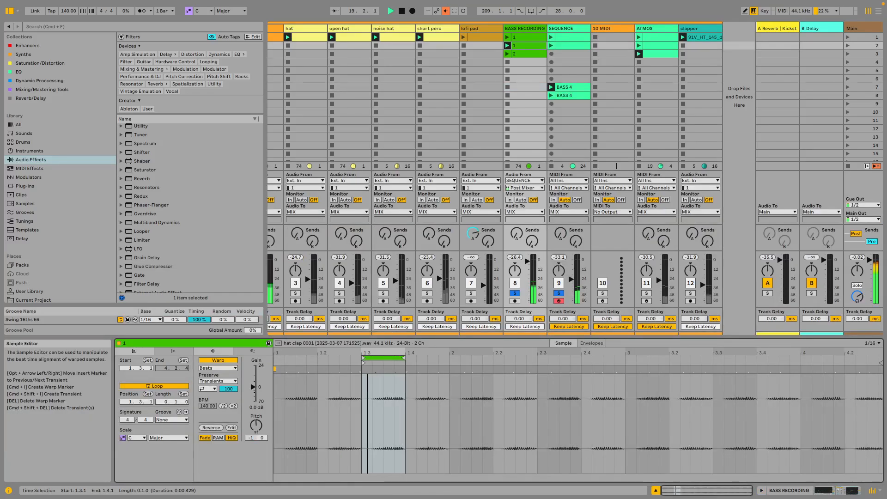
mouse_move(256, 425)
left_mouse_down()
mouse_move(256, 417)
mouse_move(256, 426)
left_mouse_up()
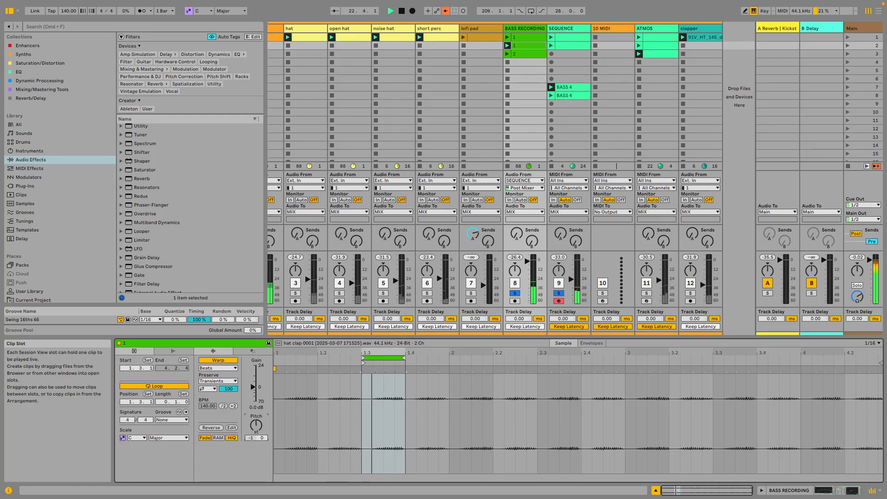
key("space")
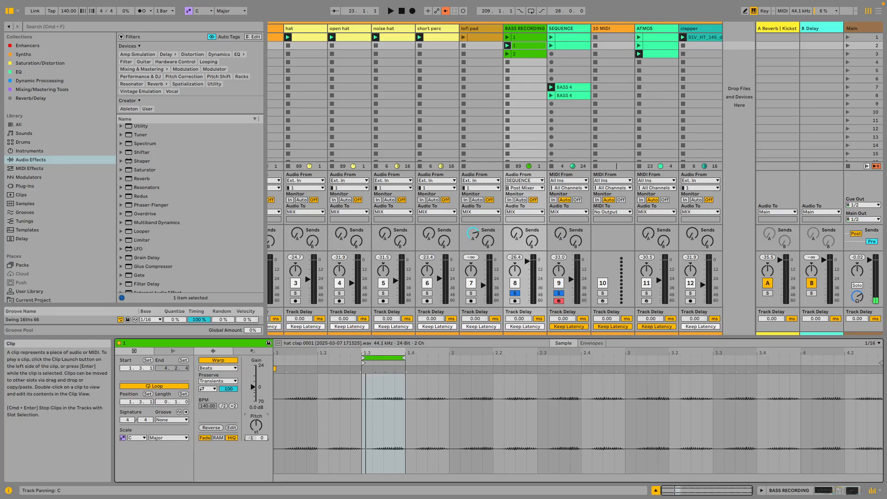
- Clear the solos, restart playback and raise the BASS RECORDING track's EQ Eight high-cut frequency to 3.52 kHz
left_click(559, 293)
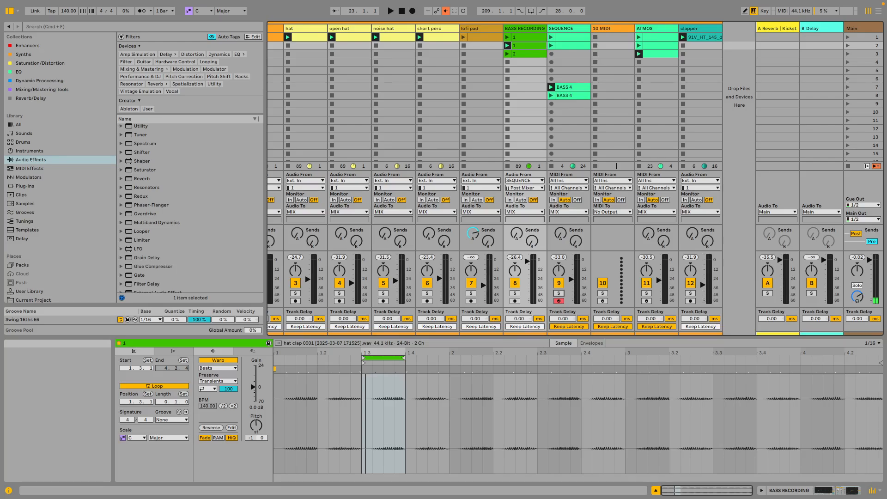
left_click(569, 137)
key("space")
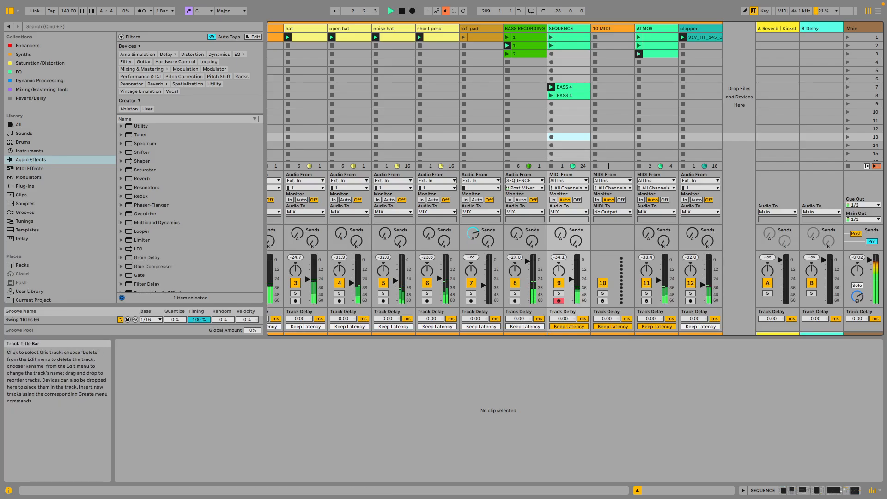
double_click(525, 28)
left_click_drag(127, 415, 127, 387)
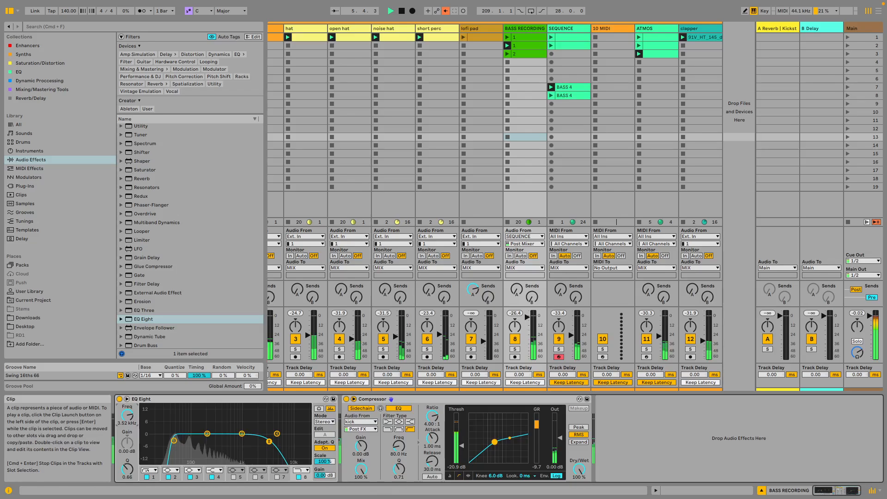
- Audition the SEQUENCE track's send to the A Reverb return in the full mix, and stop playback
double_click(569, 28)
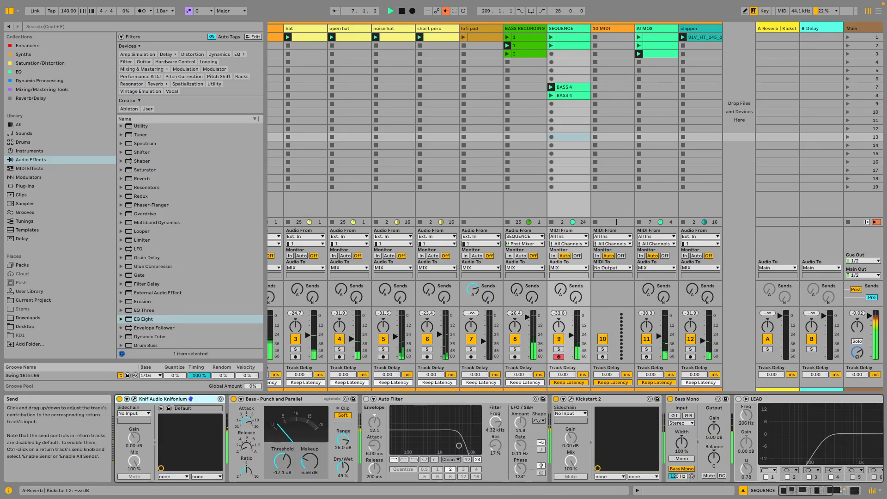
left_click_drag(561, 290, 560, 280)
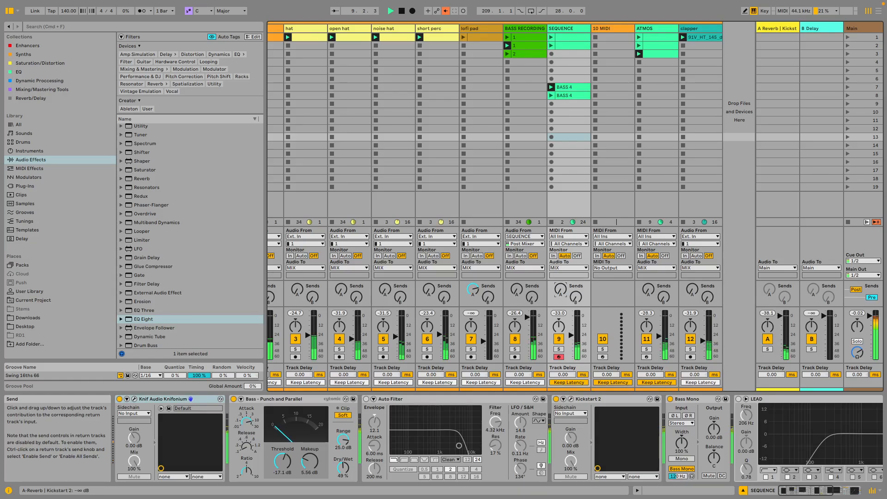
scroll(509, 111, "left", 3)
scroll(508, 111, "right", 3)
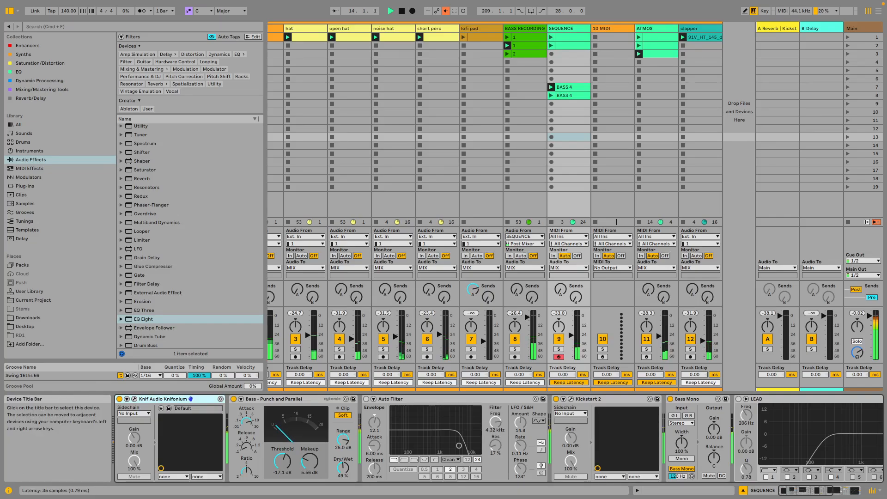
key("space")
- Flip Knifonium's FM Mod switch on the SEQUENCE track, close the plug-in and open the lower BASS 4 clip's notes during playback
left_click(134, 399)
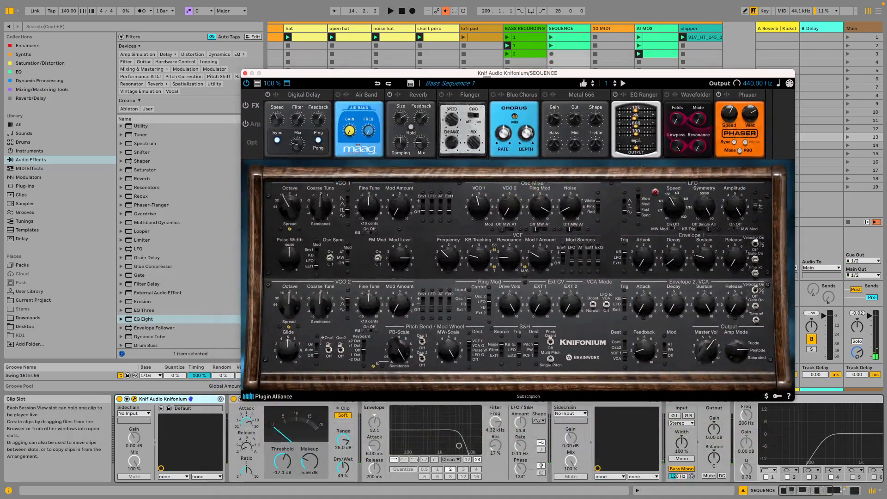
left_click(378, 258)
key("space")
left_click(245, 73)
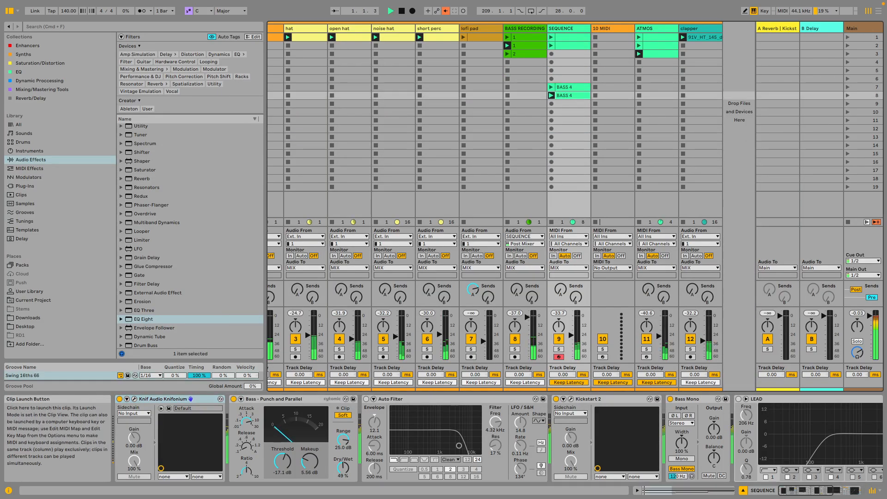
double_click(570, 95)
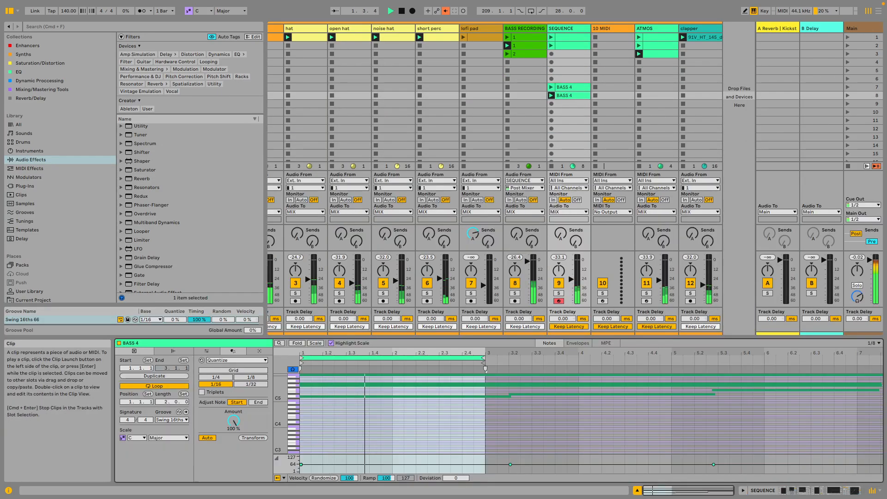
- Reopen Knifonium on the SEQUENCE track, adjust Envelope 1 Decay during playback, and stop playback
double_click(567, 29)
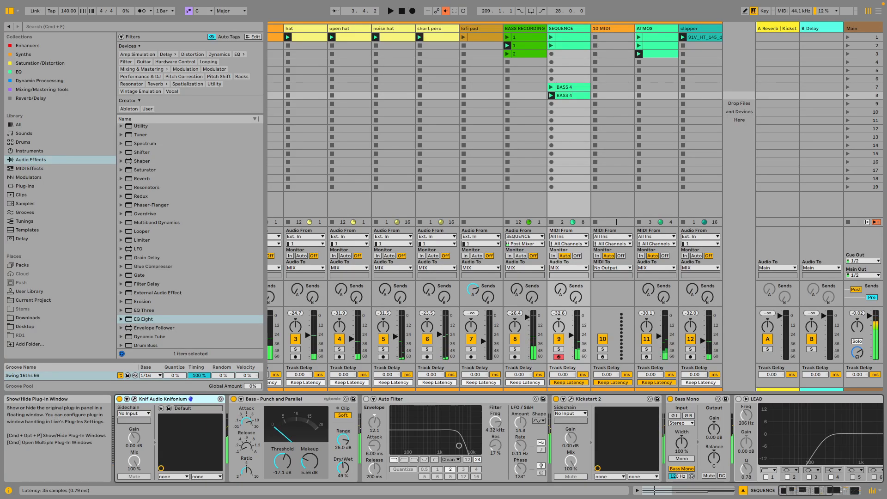
left_click(221, 398)
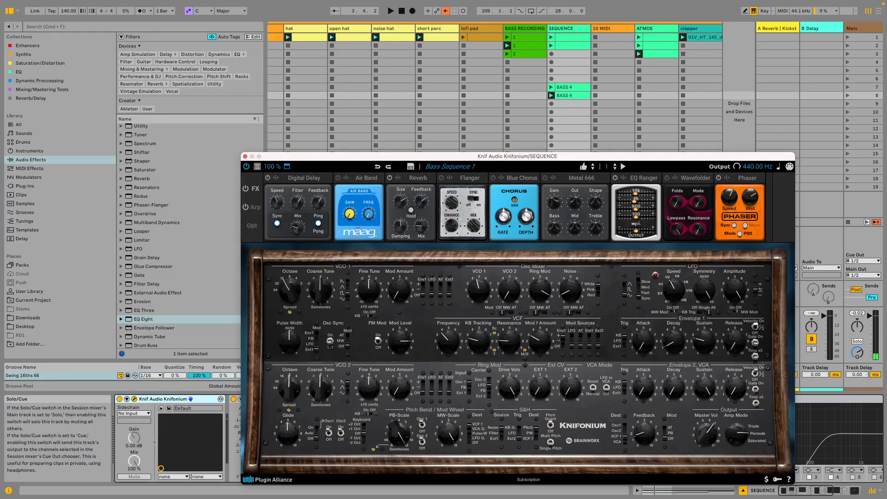
key("space")
left_click_drag(673, 341, 704, 345)
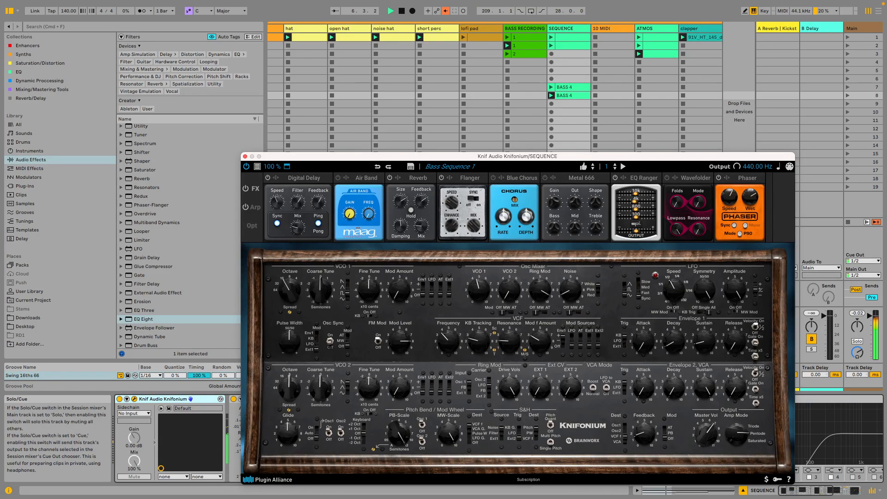
key("space")
- Save the Knifonium patch as a new preset named Techno Sequence 1 in the My Patches bank
left_click(410, 166)
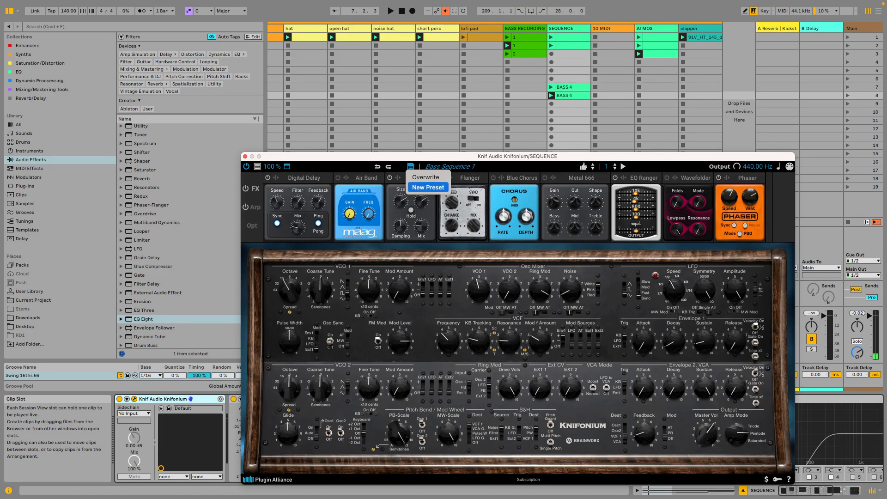
left_click(428, 187)
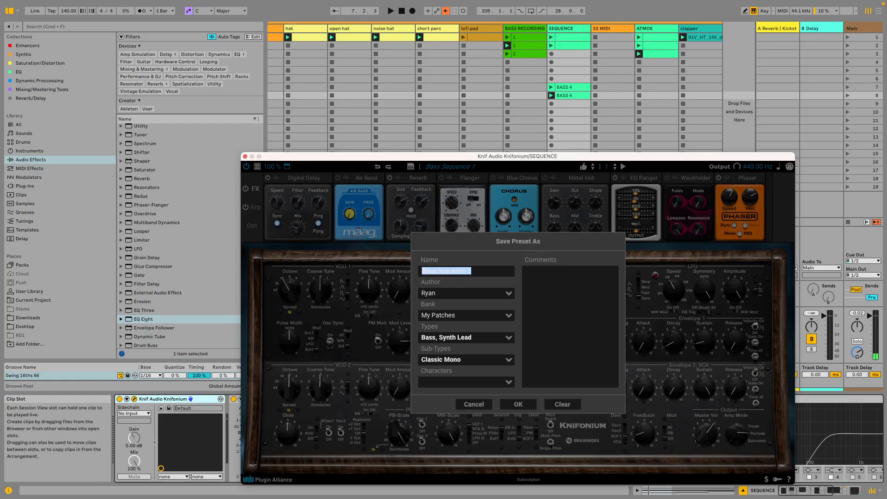
left_click(472, 271)
left_click(446, 270)
type("Techno Sequence")
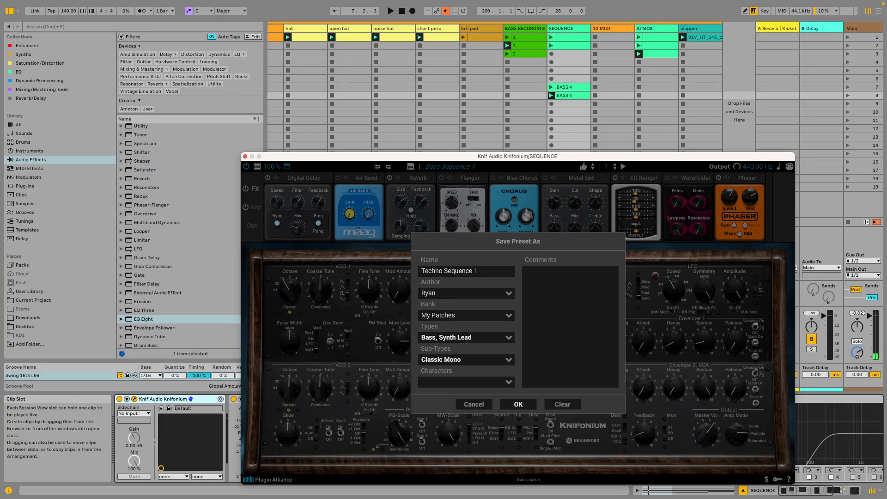
key("Return")
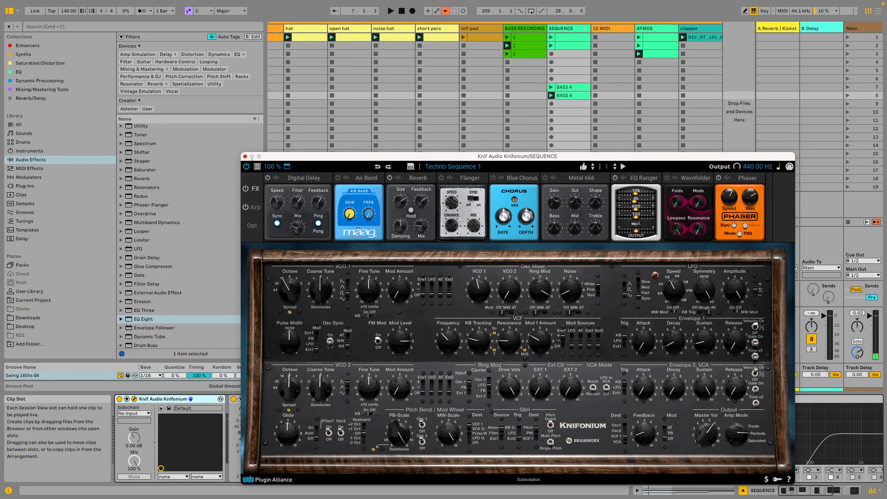
- Close the Knifonium window and view the device chains of the short perc track, the BASS RECORDING track and the MIX group
left_click(245, 156)
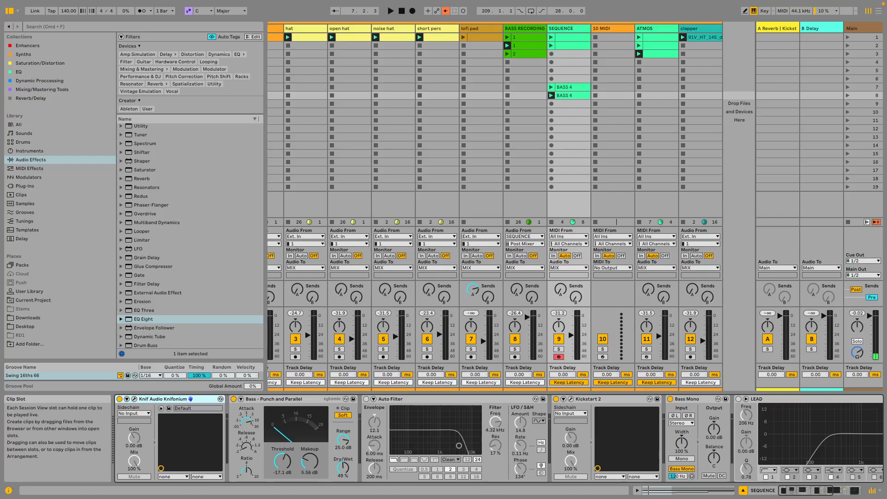
left_click(441, 128)
scroll(440, 128, "right", 1)
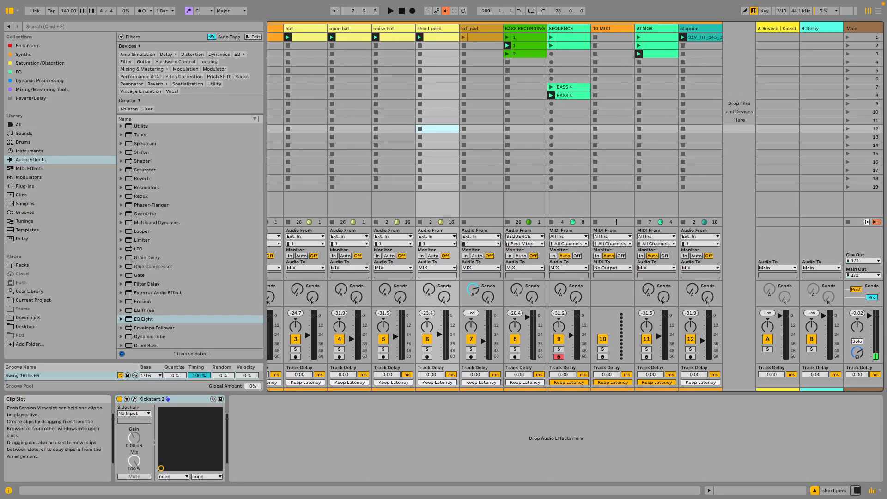
left_click(524, 29)
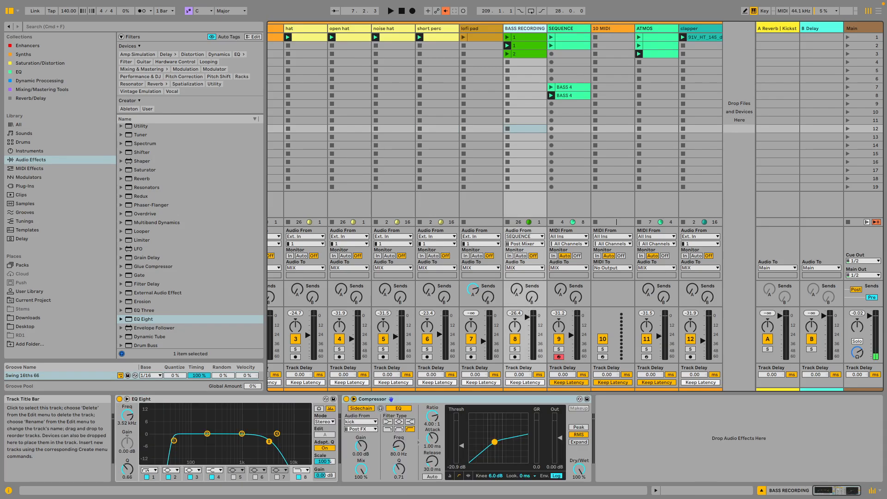
left_click(524, 23)
scroll(525, 28, "right", 3)
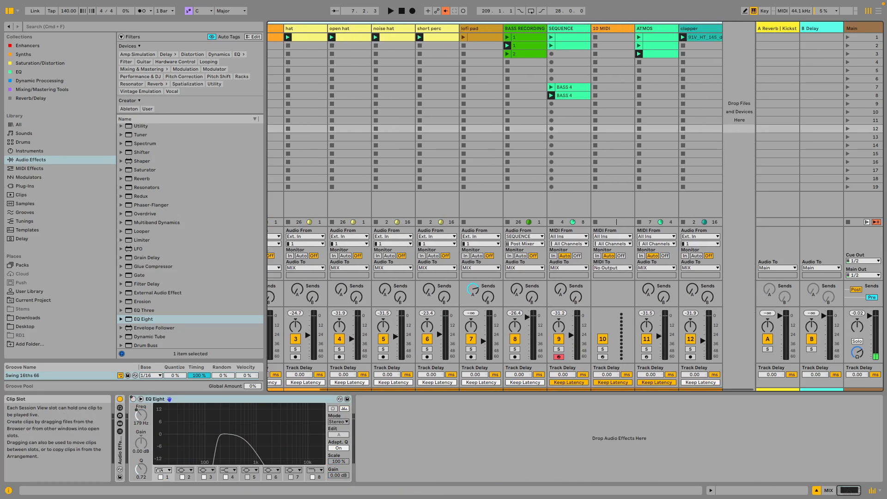
- Return to the SEQUENCE track's device chain and reopen the Knifonium plug-in window
left_click(525, 29)
left_click(568, 29)
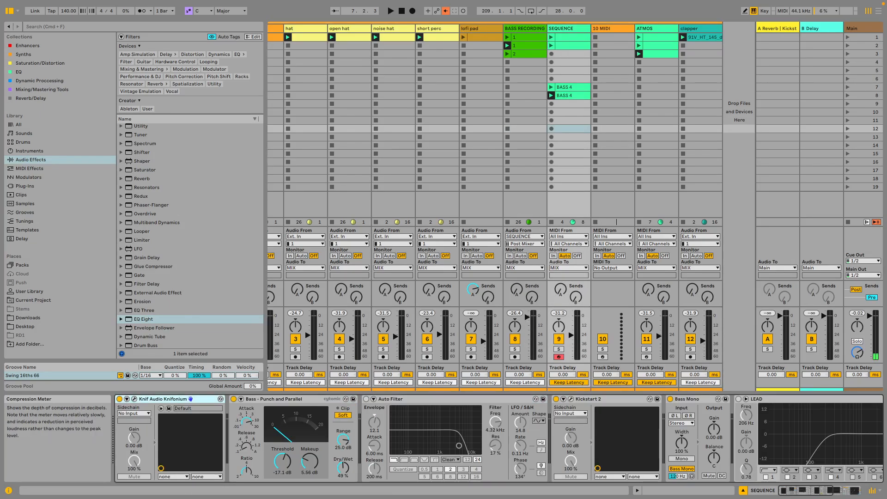
left_click(134, 399)
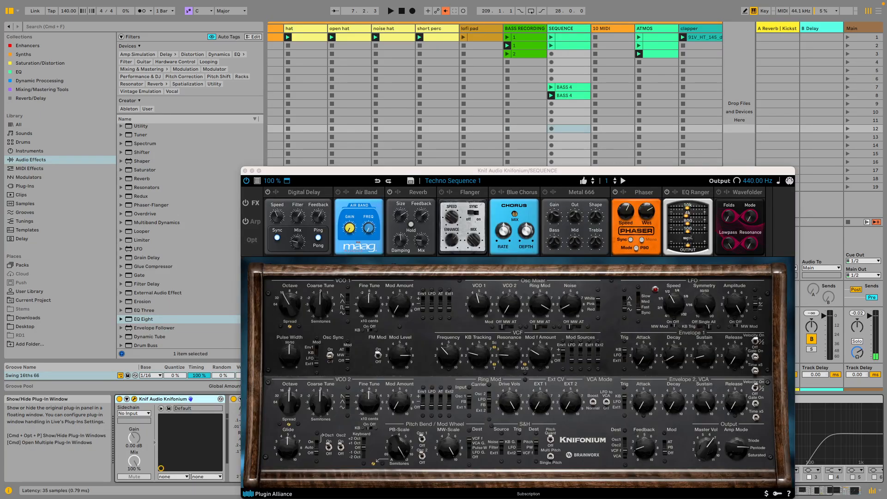